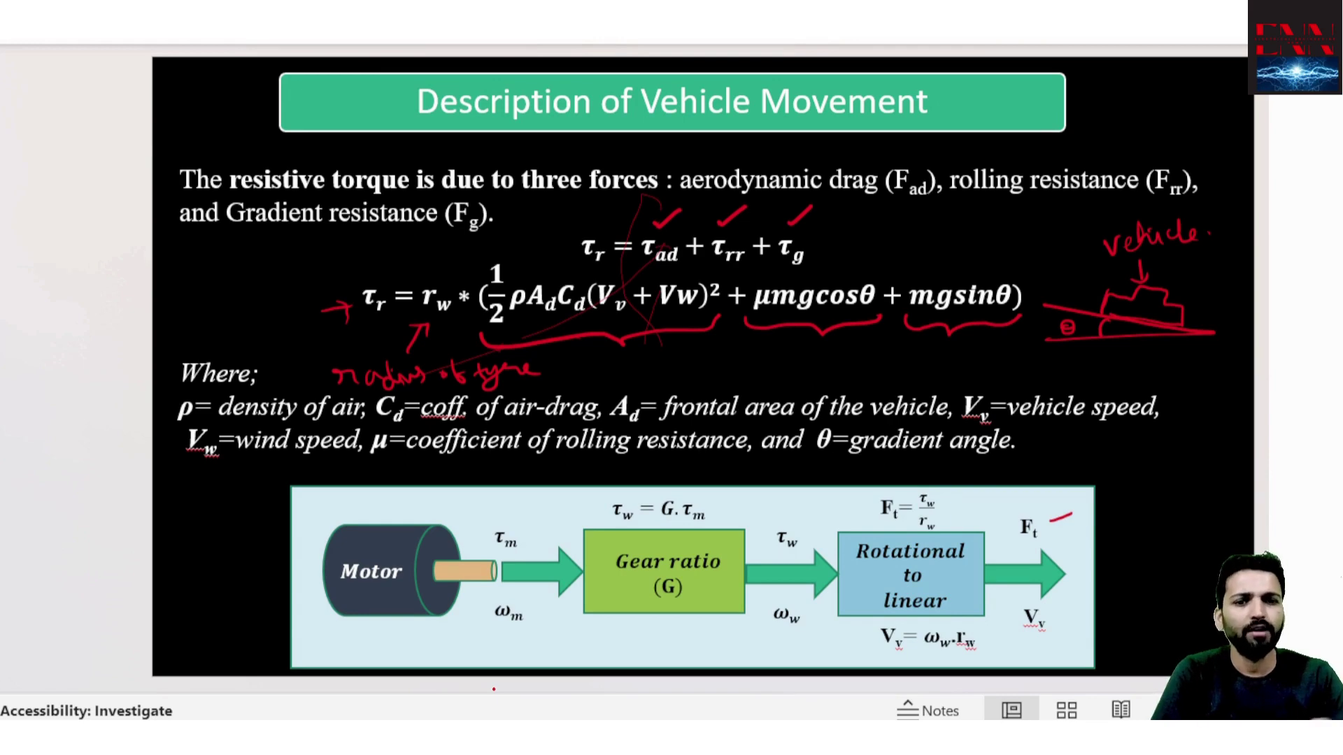
# Leave the PowerPoint slide show and bring the Simulink vehicle model forward
pyautogui.hotkey('alt', 'Tab')
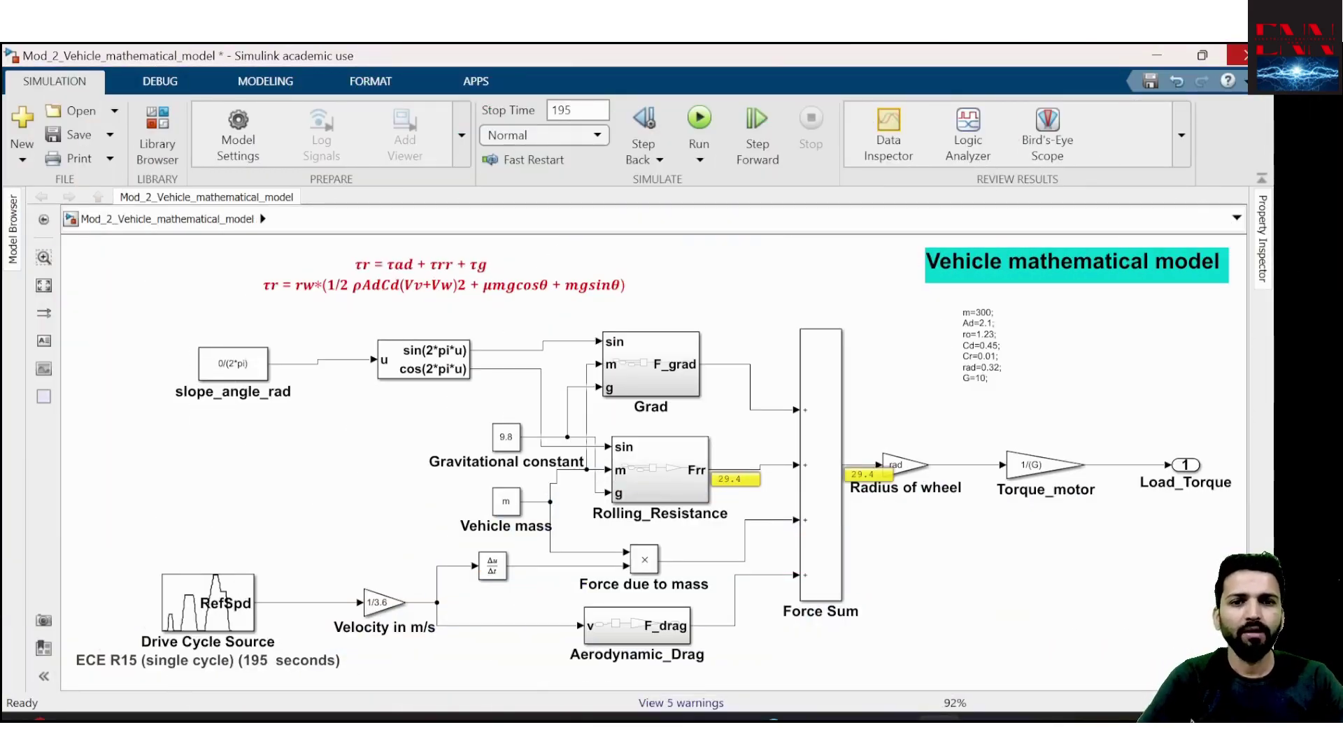
# Nudge the red torque equation annotation left, then marquee-select the Aerodynamic_Drag block with its lines
pyautogui.click(325, 279)
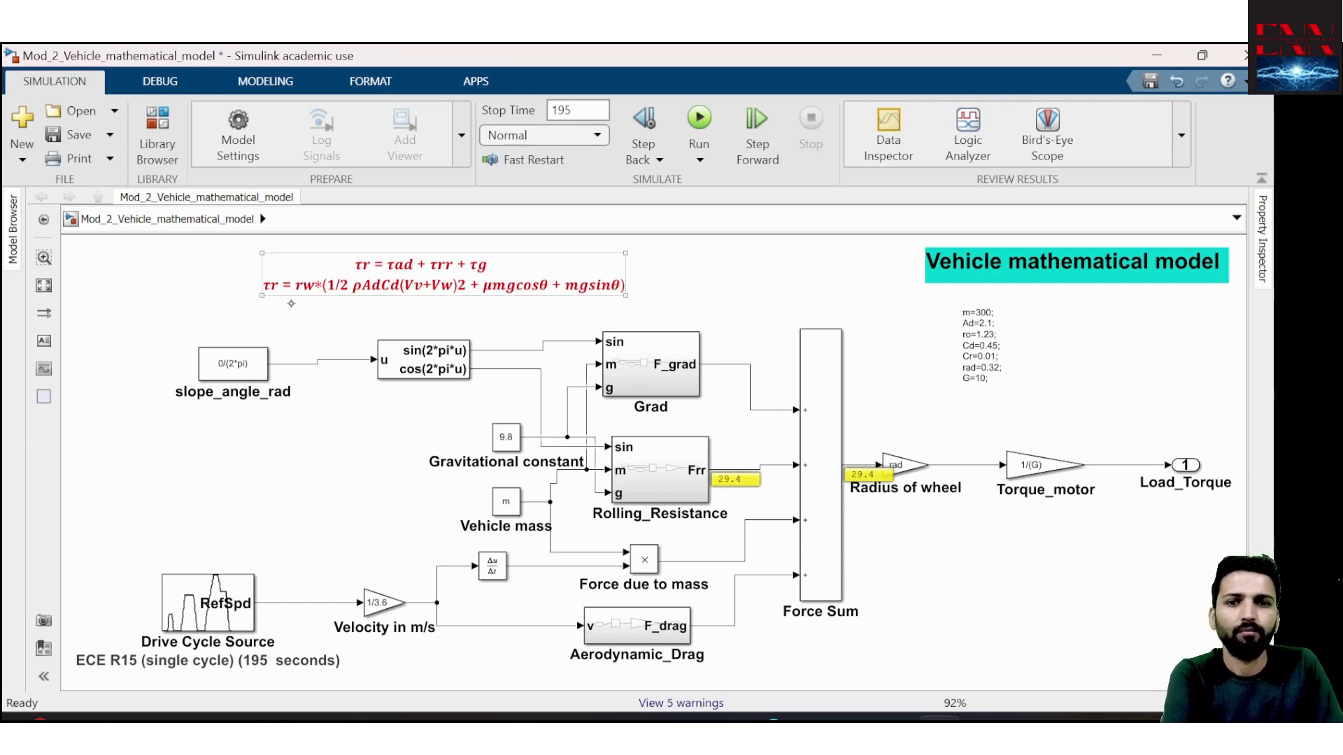
pyautogui.moveTo(326, 279); pyautogui.dragTo(281, 273)
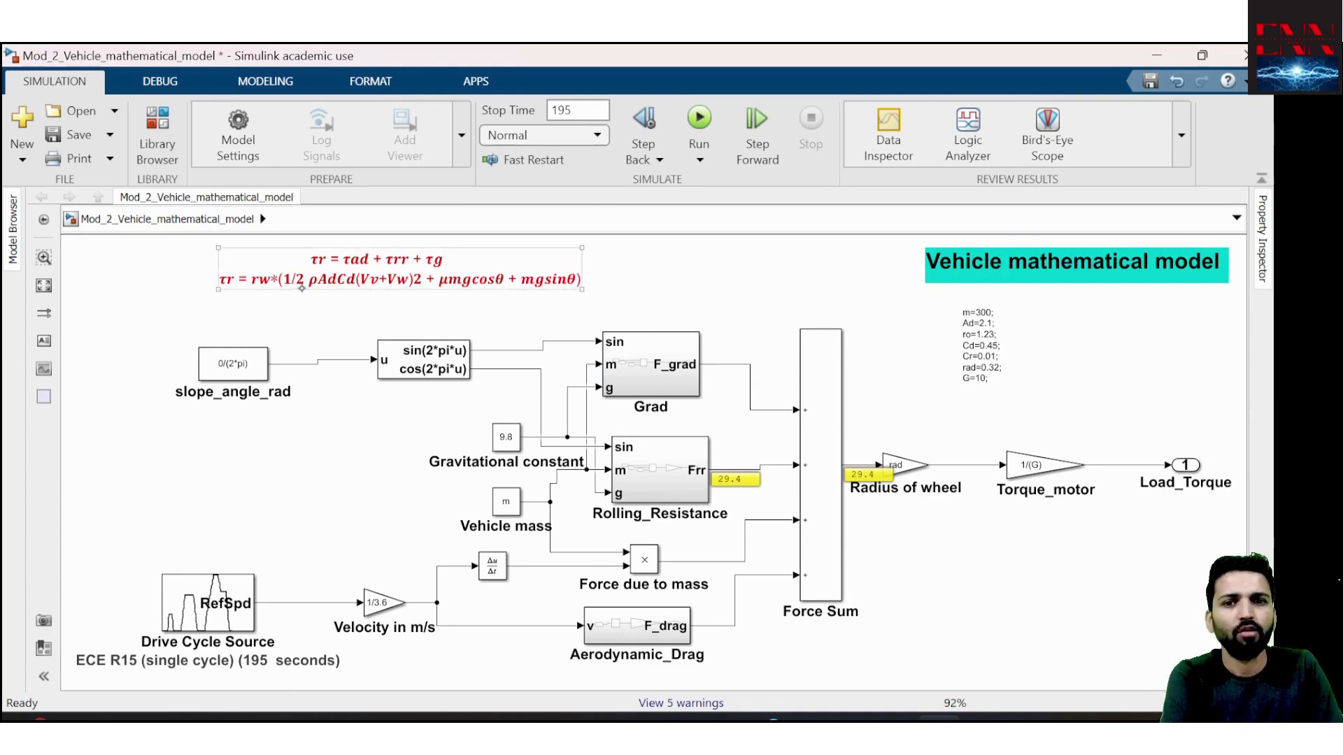
pyautogui.click(259, 296)
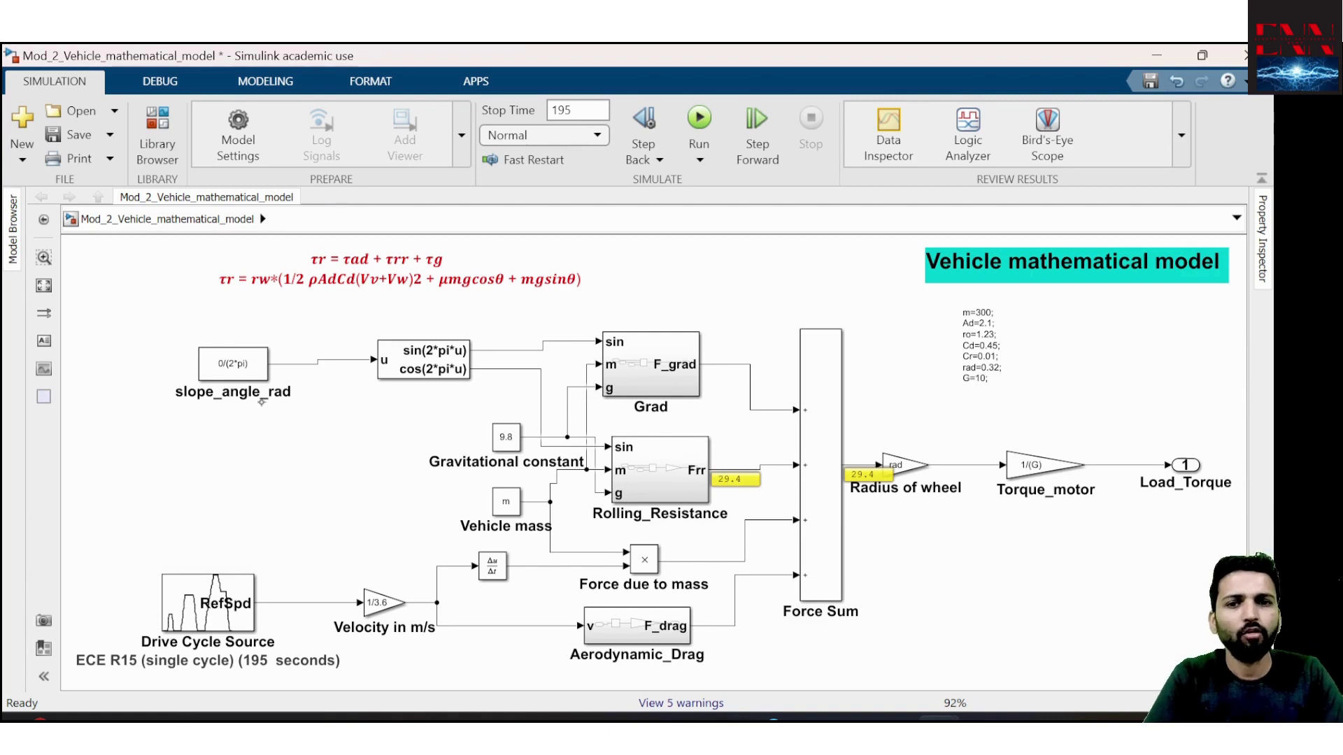
pyautogui.click(286, 285)
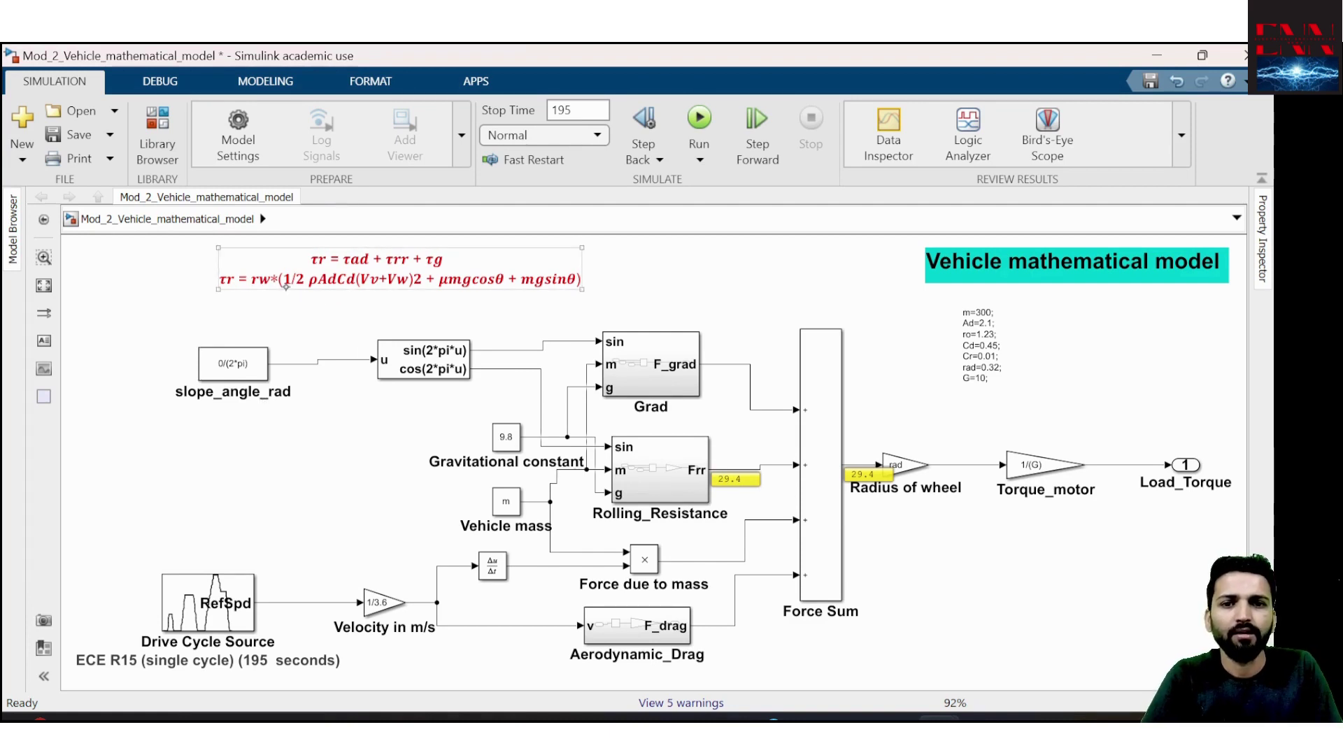
pyautogui.click(398, 300)
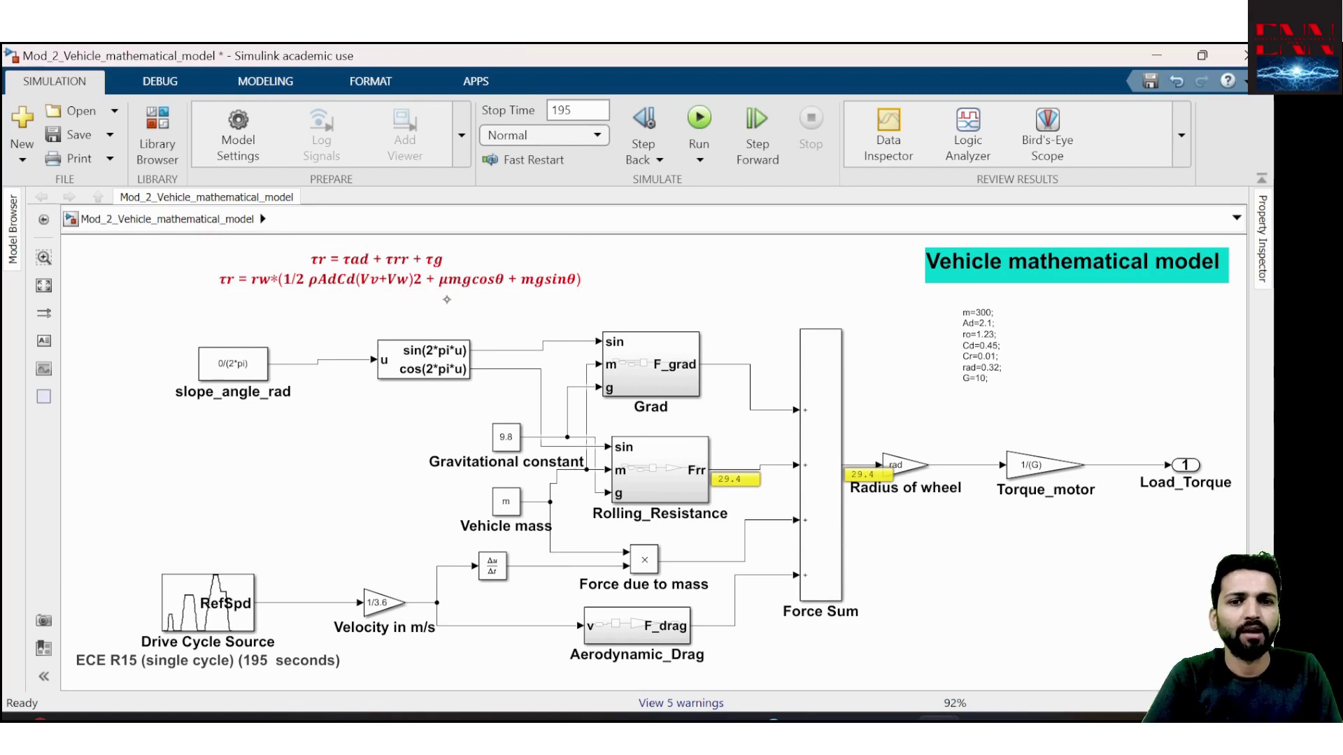
pyautogui.click(452, 295)
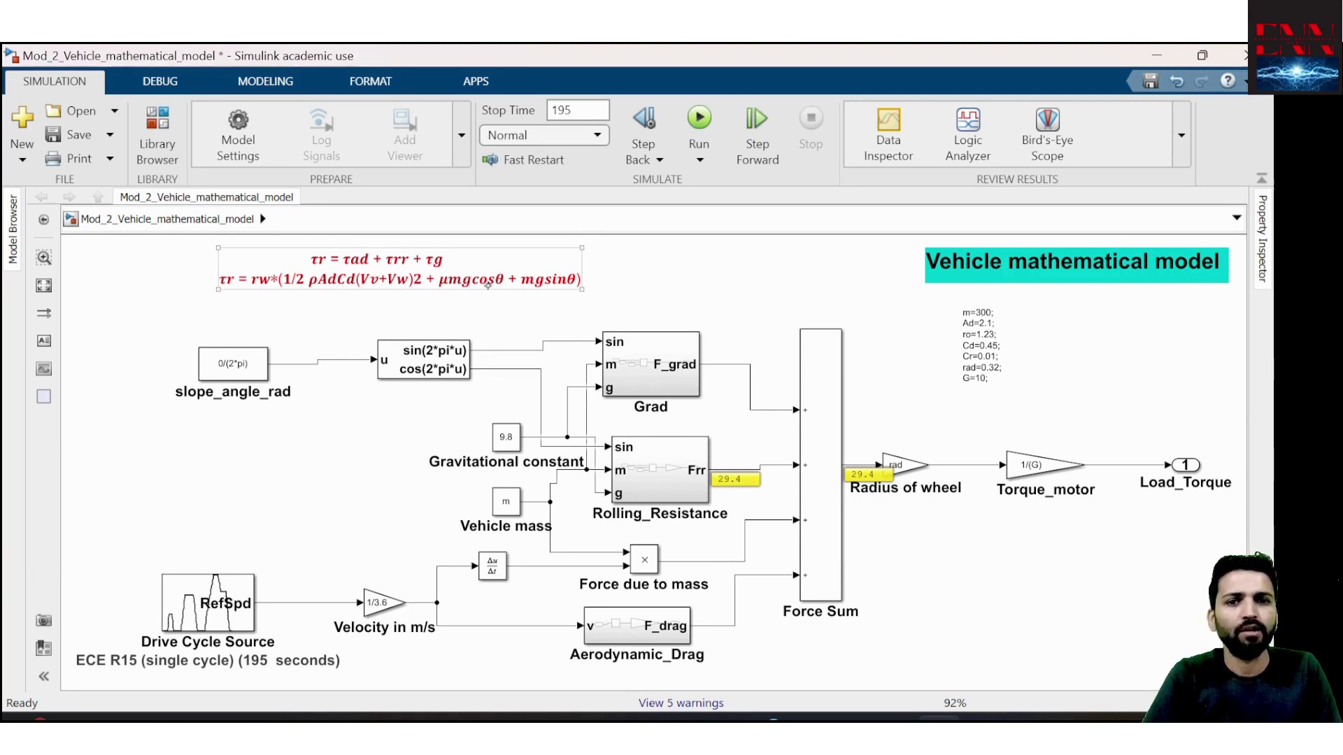
pyautogui.click(573, 301)
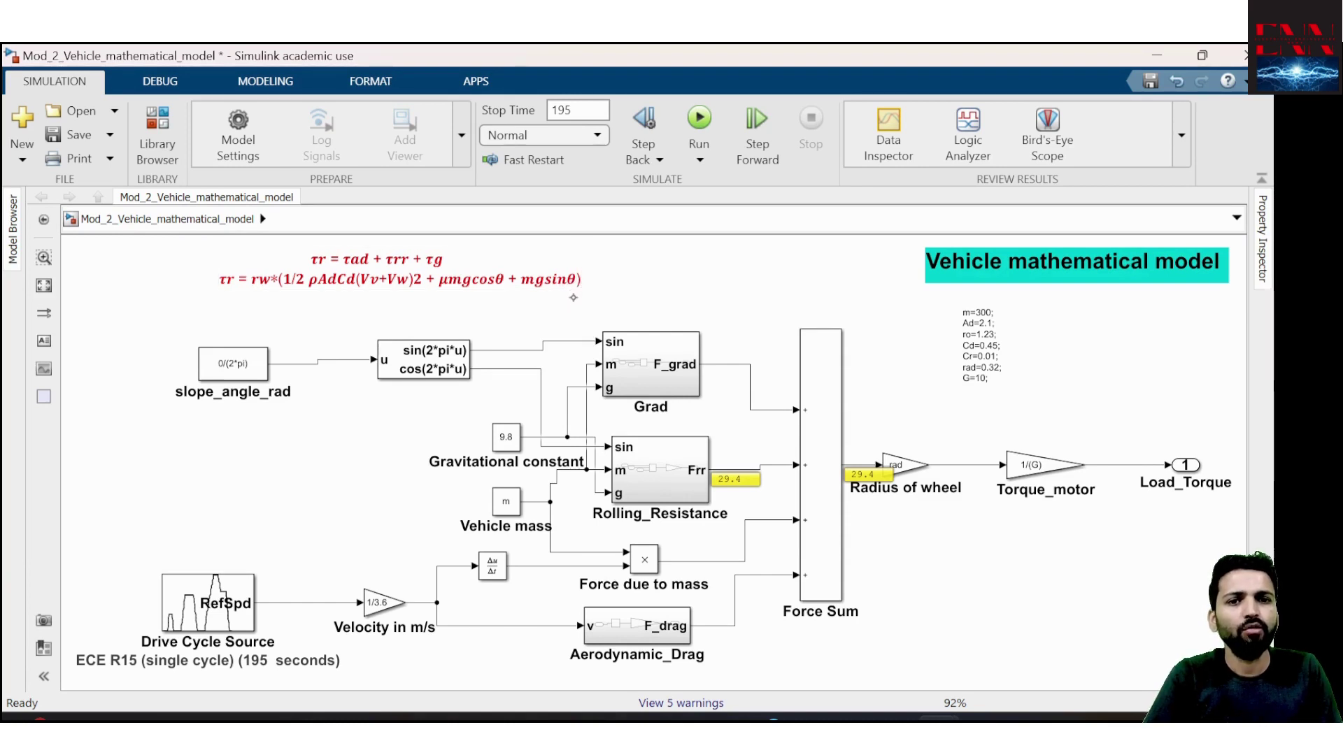
pyautogui.click(554, 280)
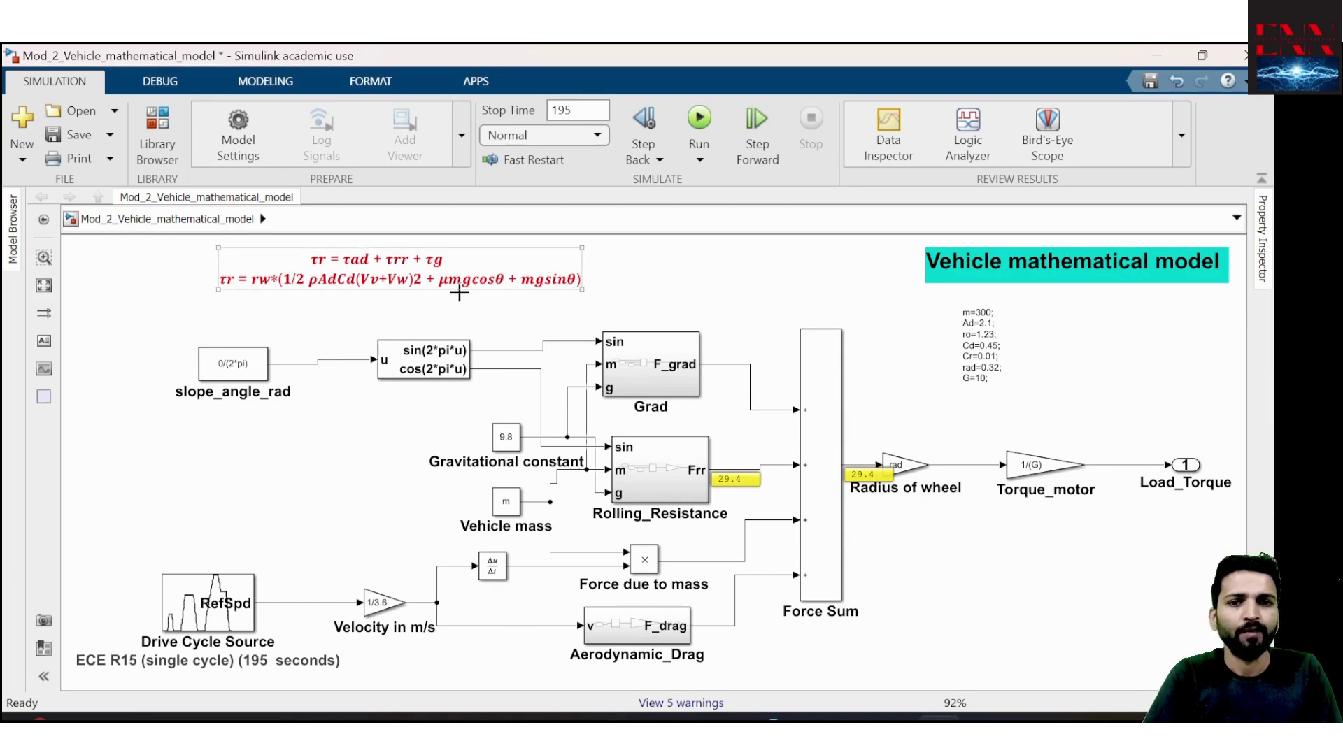
pyautogui.click(381, 305)
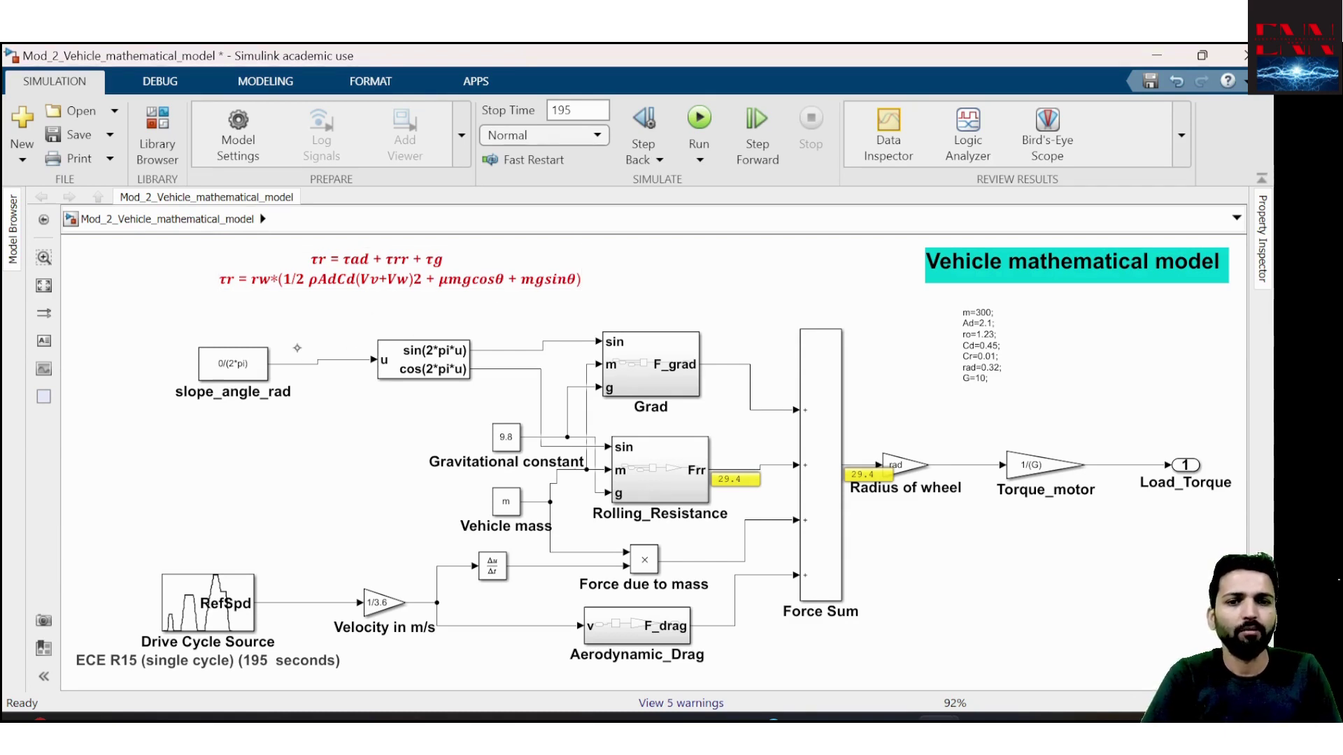
pyautogui.click(290, 286)
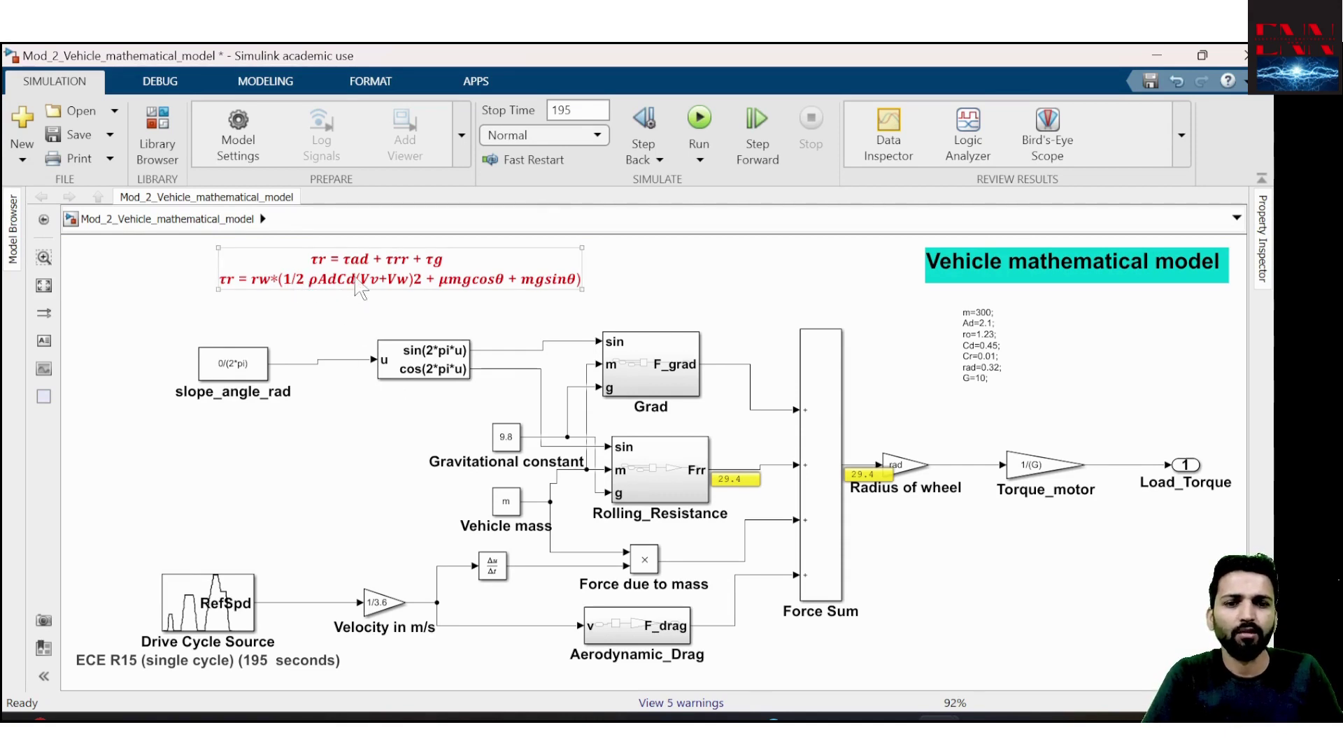
pyautogui.click(433, 322)
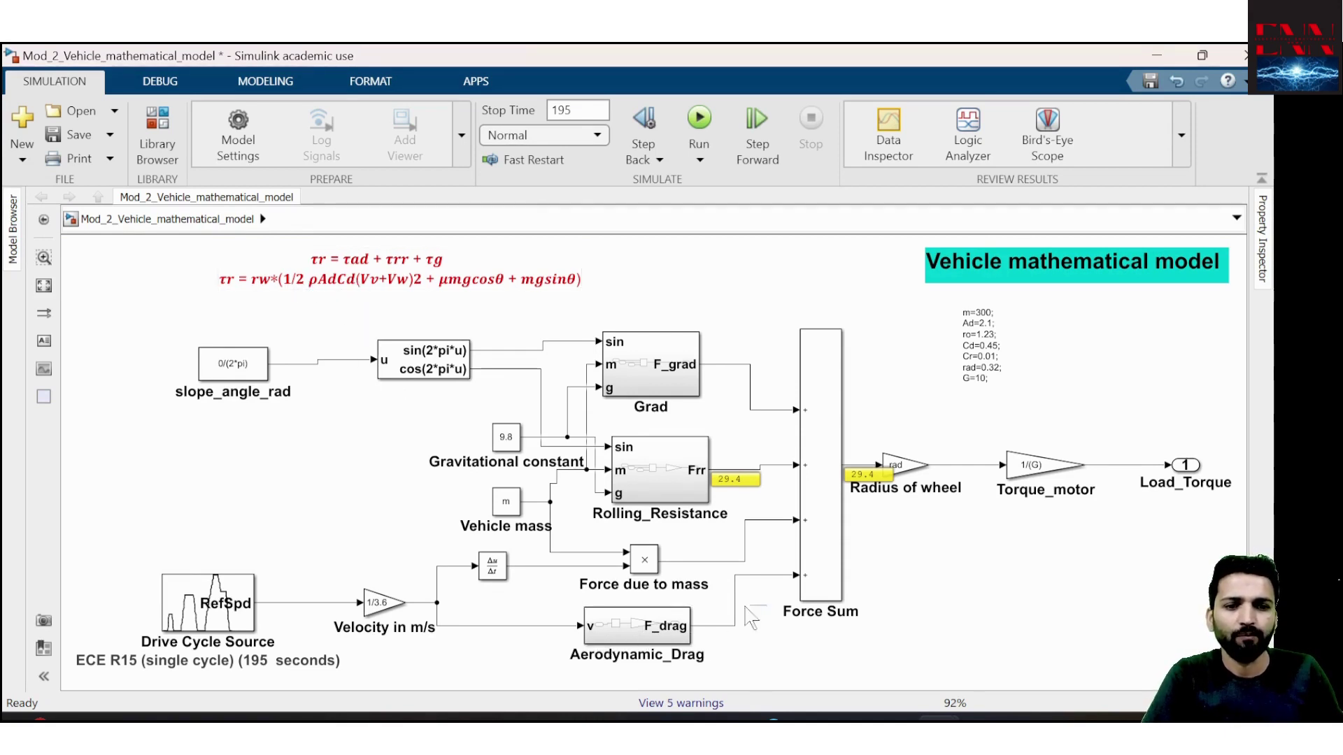
pyautogui.moveTo(746, 606); pyautogui.dragTo(495, 658)
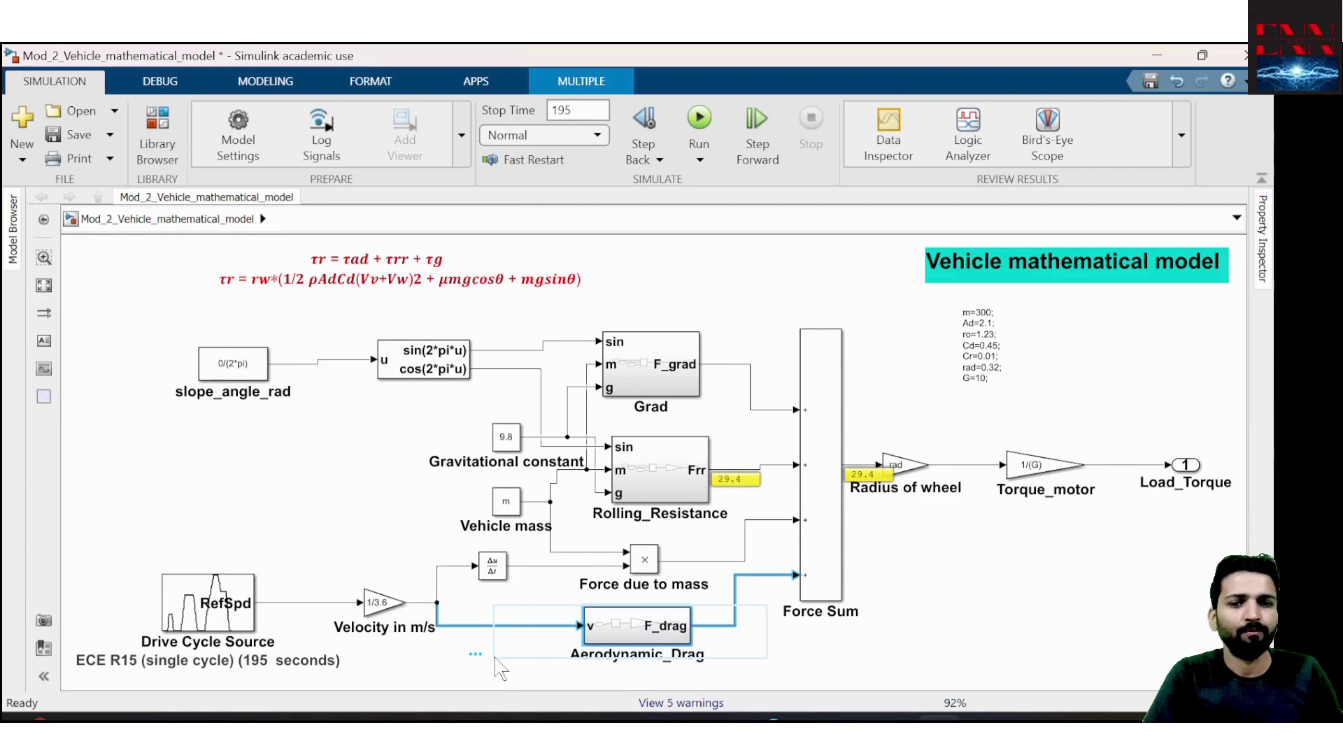
# Inspect Aerodynamic_Drag's v input, Magnitude Squared and drag gain blocks, then reopen the subsystem
pyautogui.doubleClick(633, 633)
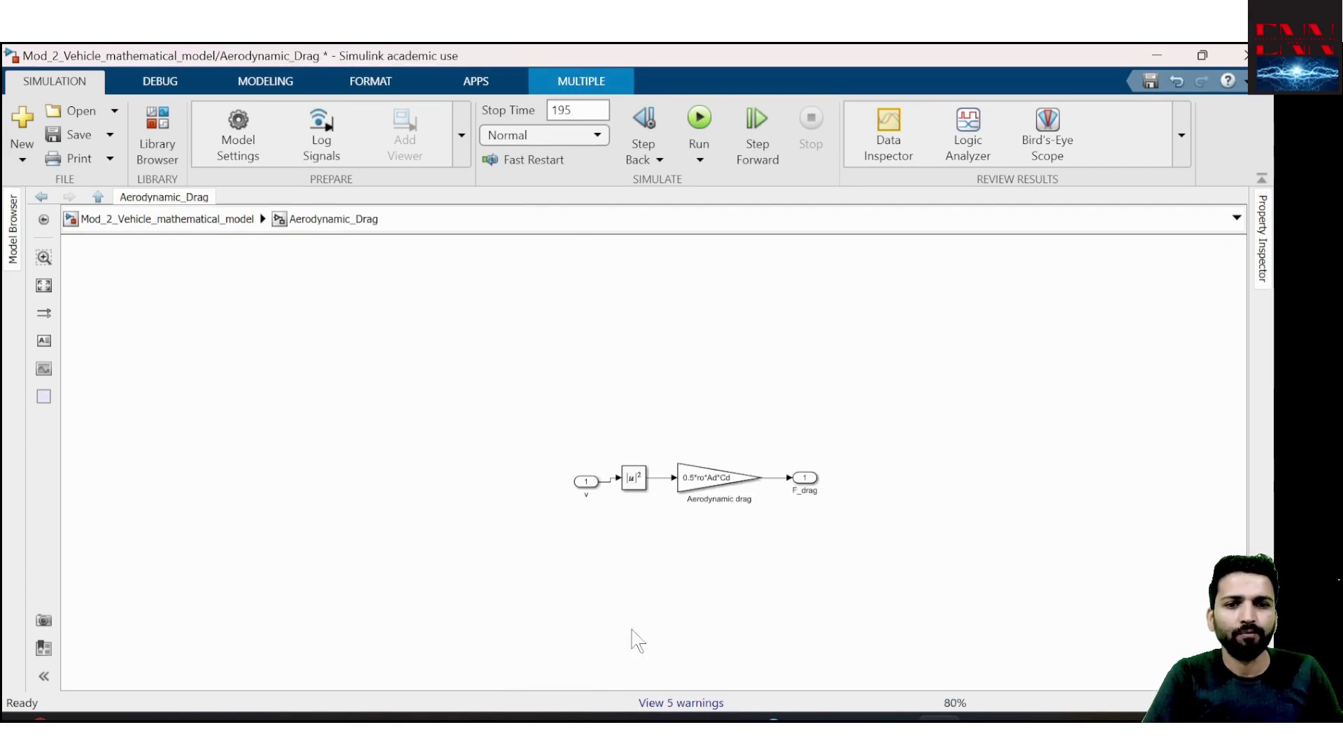
pyautogui.click(42, 287)
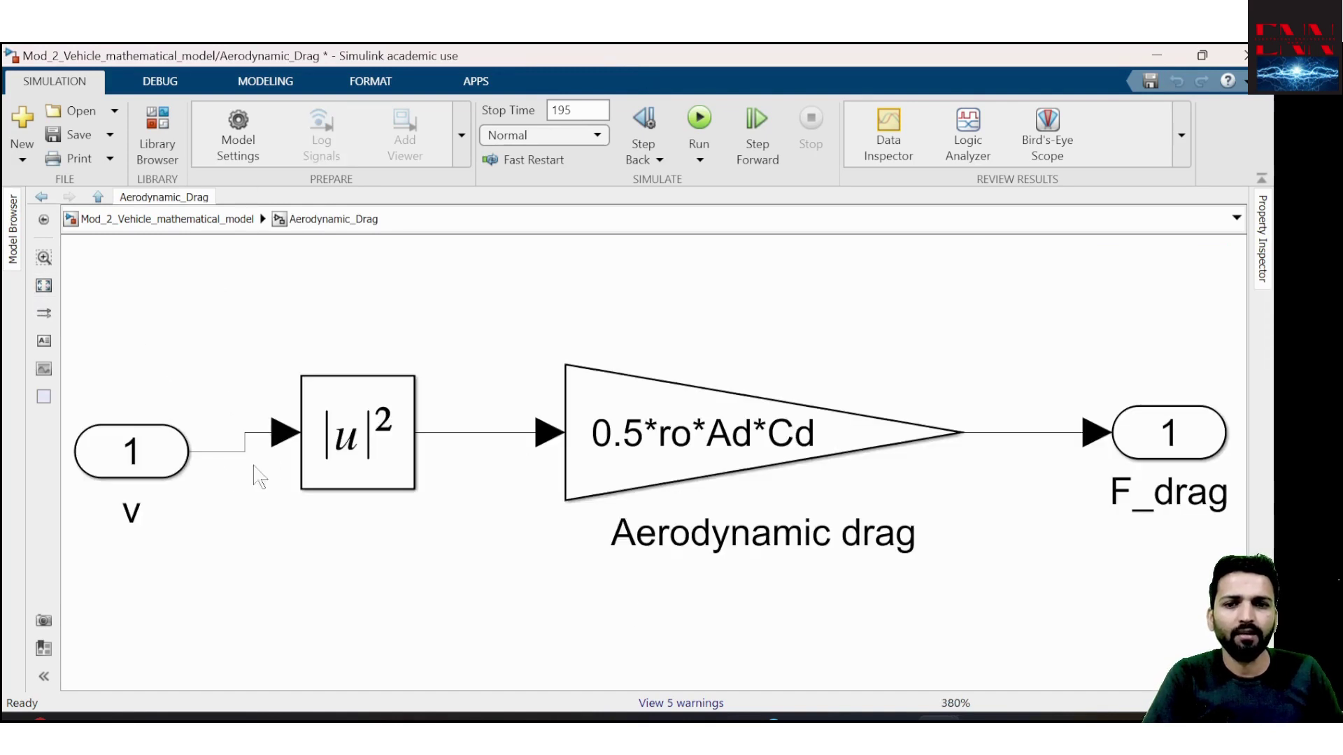
pyautogui.click(148, 445)
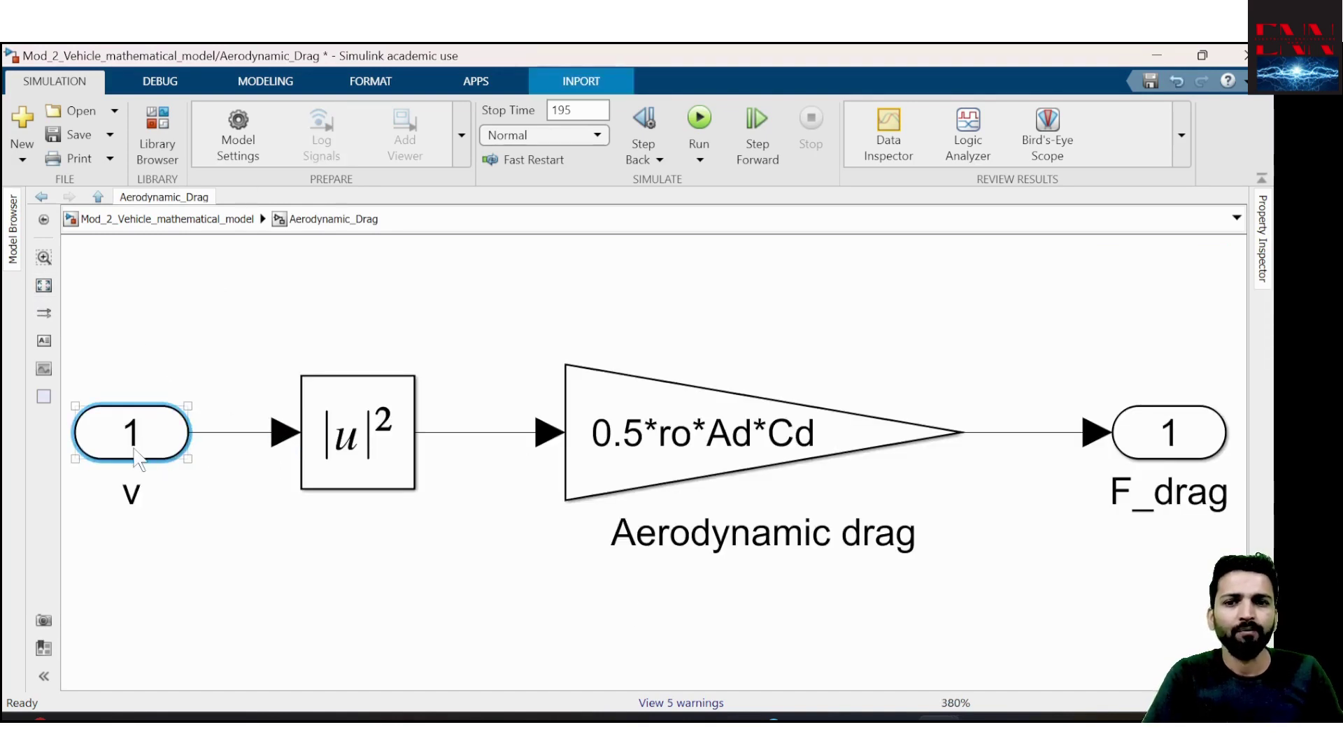
pyautogui.click(336, 458)
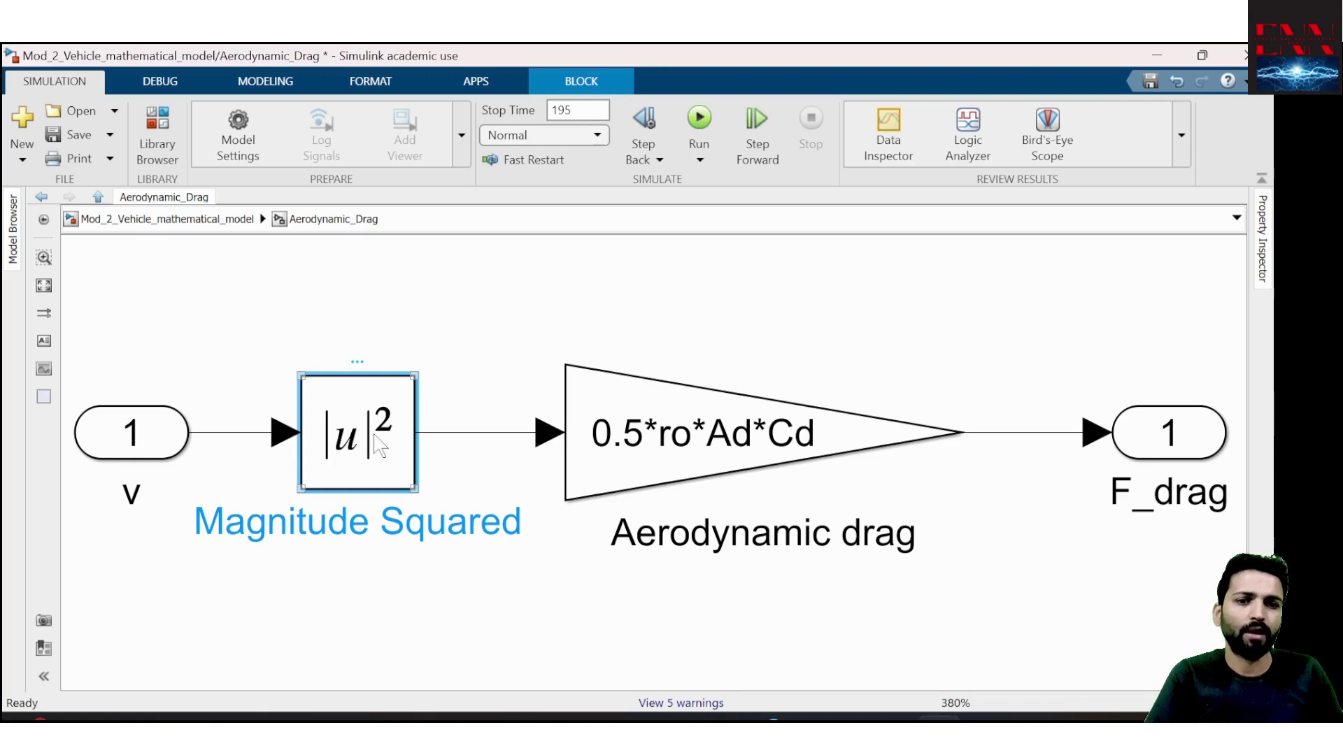
pyautogui.click(699, 437)
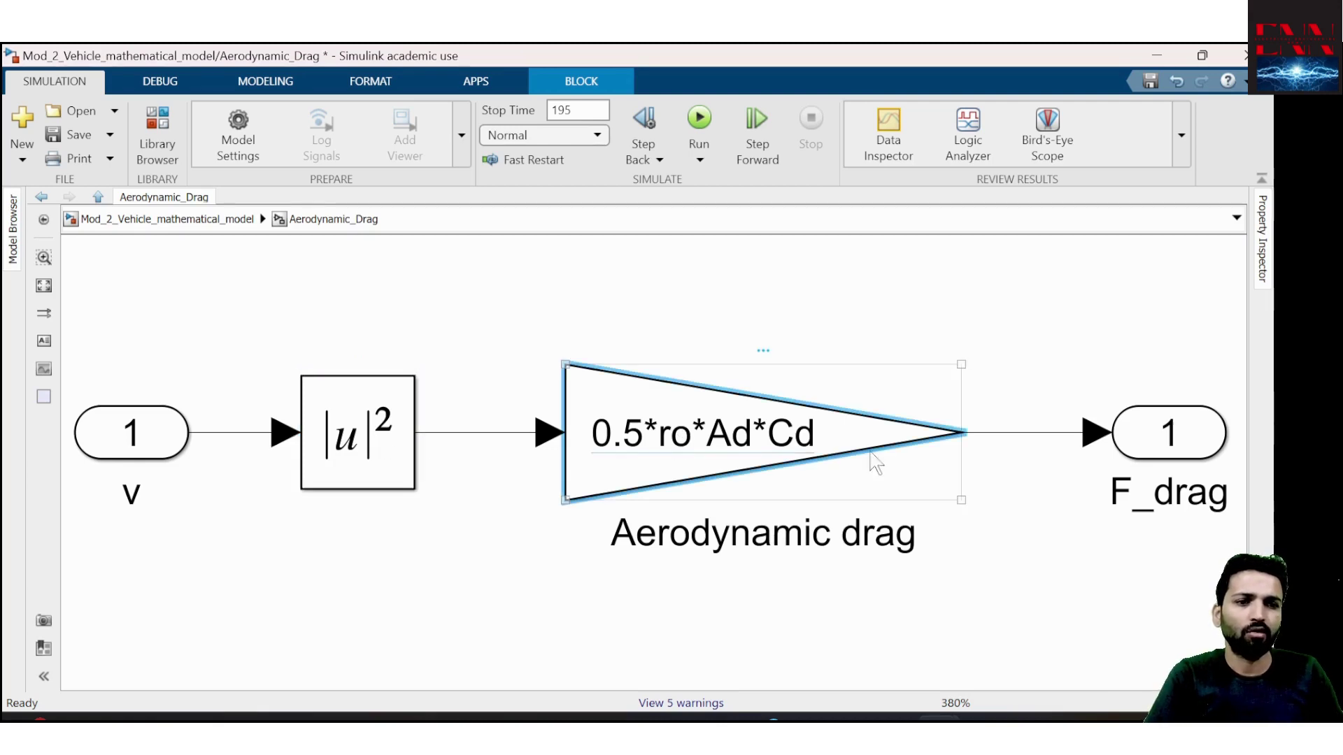
pyautogui.click(235, 226)
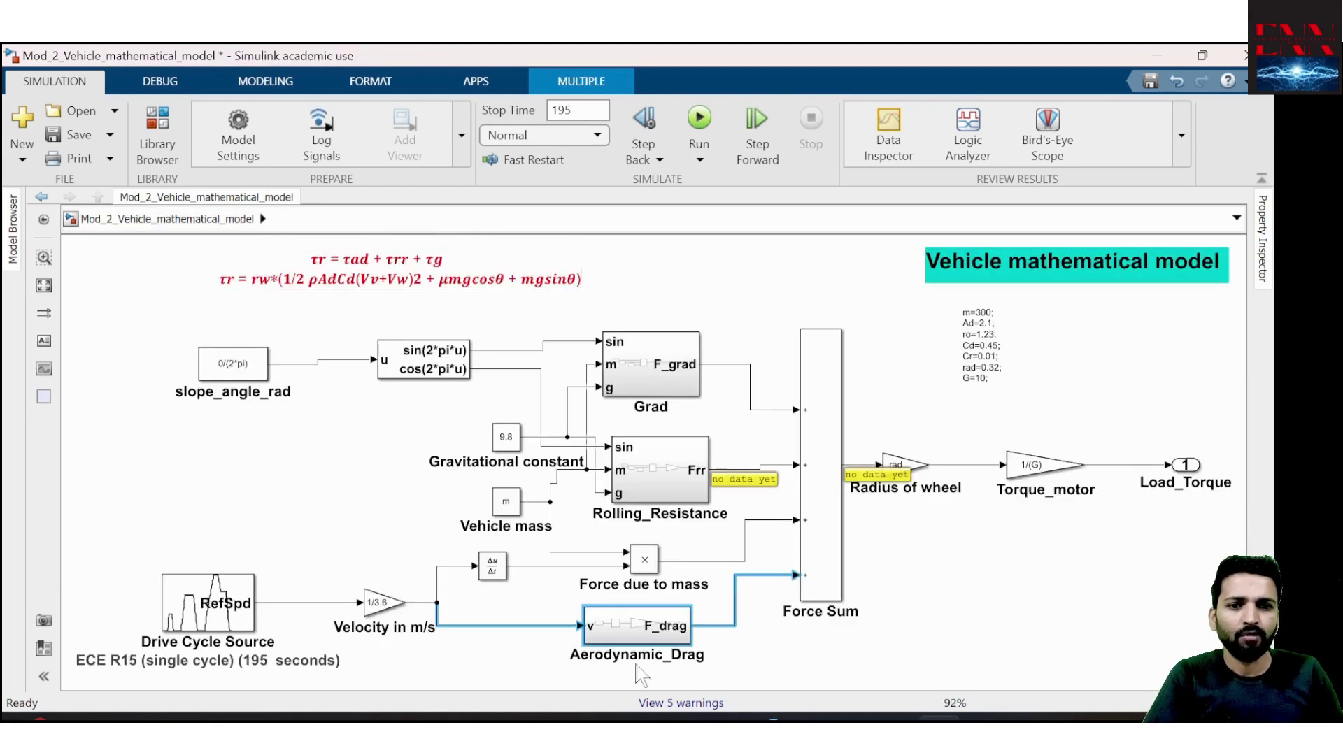
pyautogui.doubleClick(629, 629)
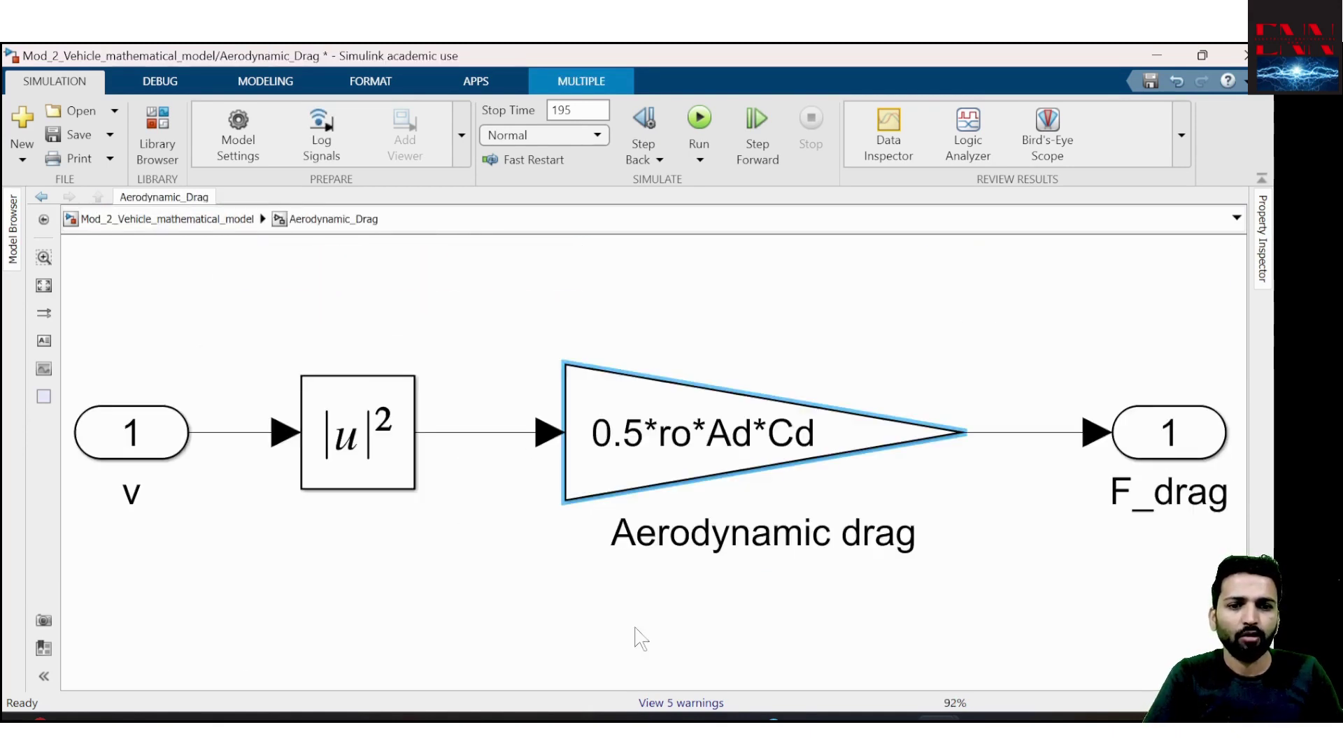
# Group all Aerodynamic_Drag blocks into a subsystem, undo it, and go back to the top-level model
pyautogui.moveTo(88, 254); pyautogui.dragTo(1217, 598)
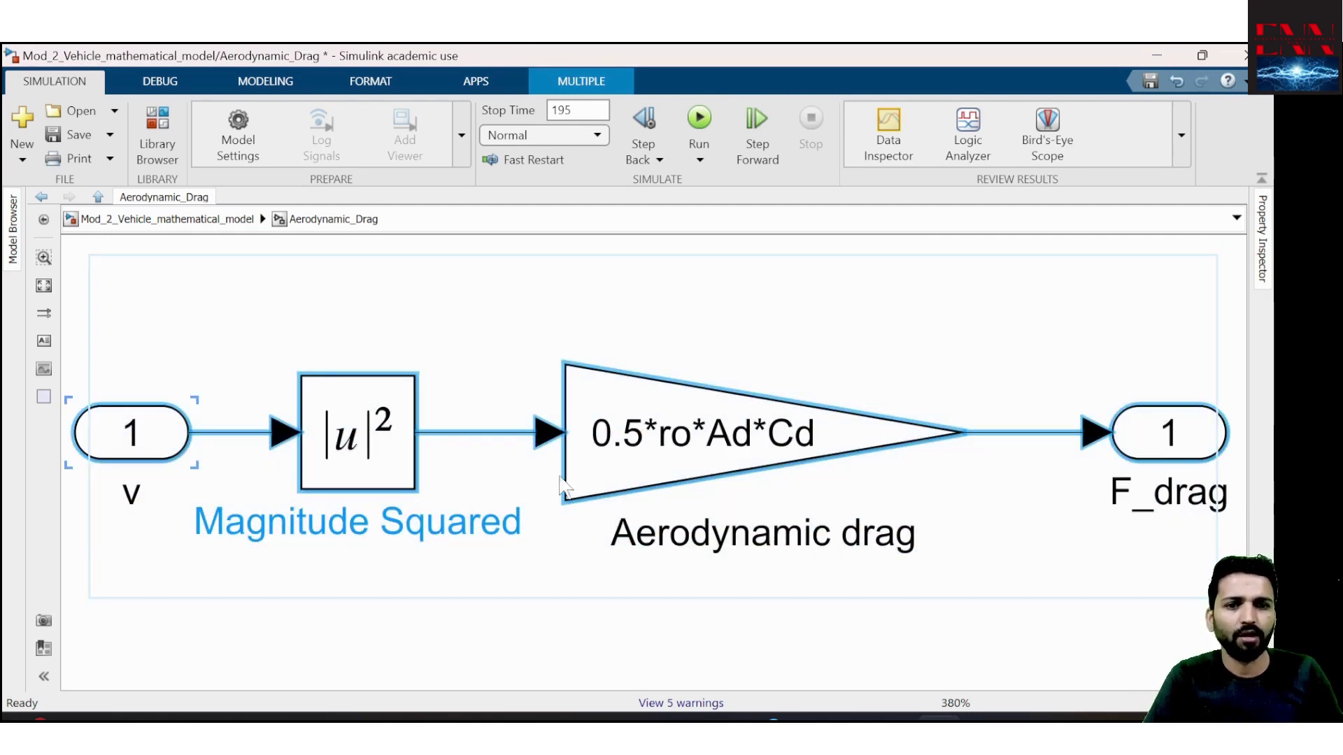
pyautogui.rightClick(625, 411)
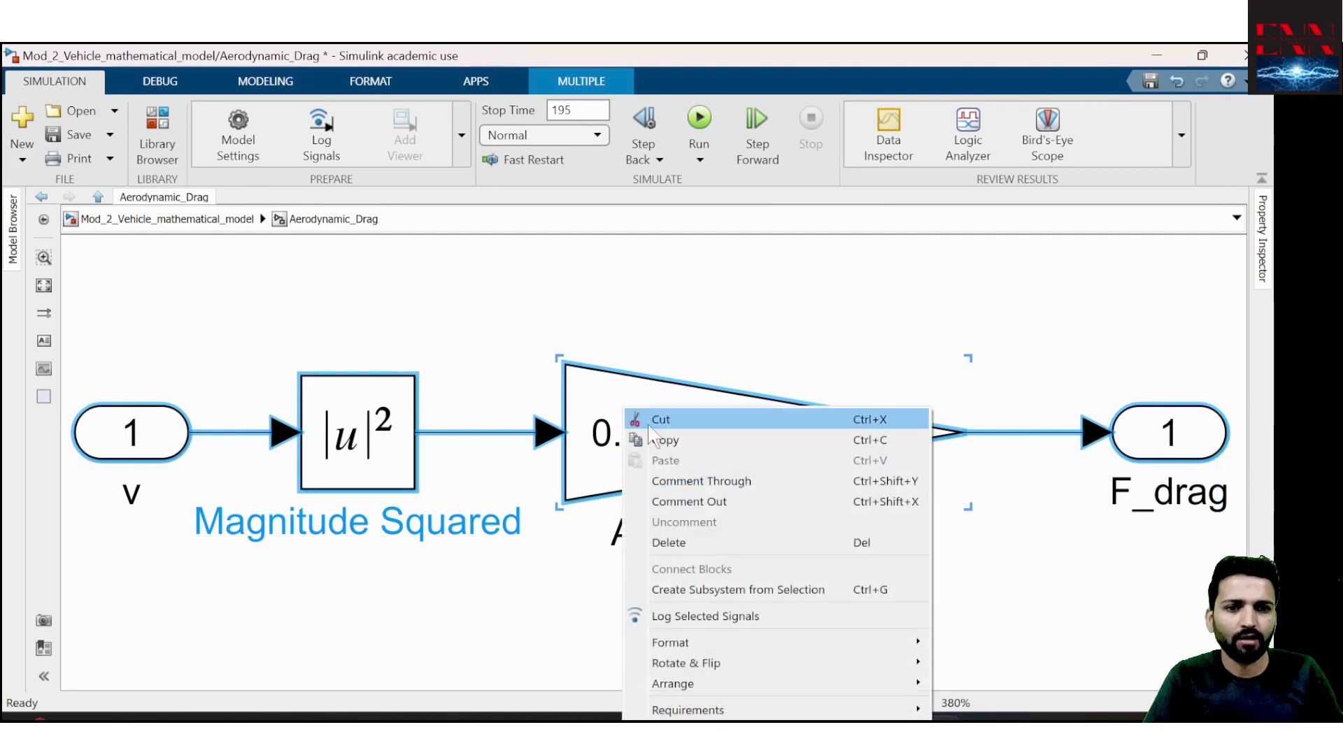
pyautogui.click(799, 591)
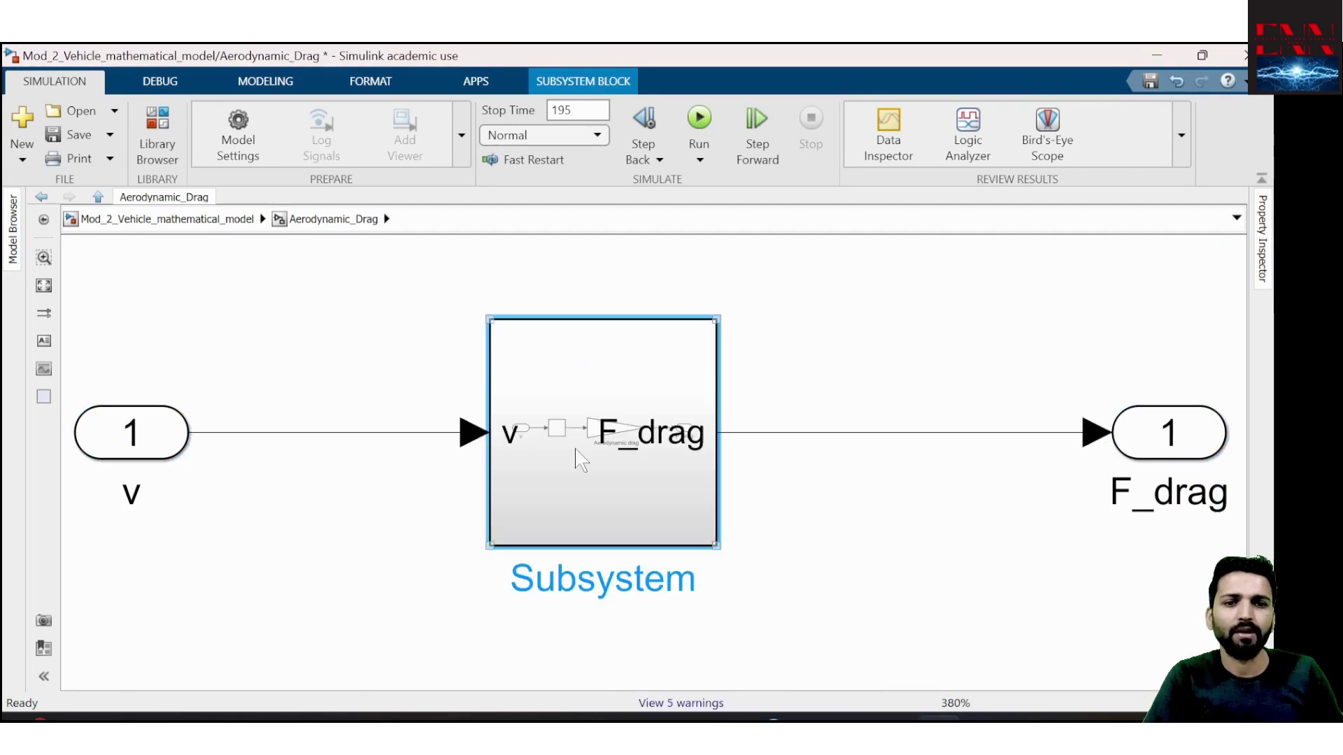
pyautogui.hotkey('ctrl', 'z')
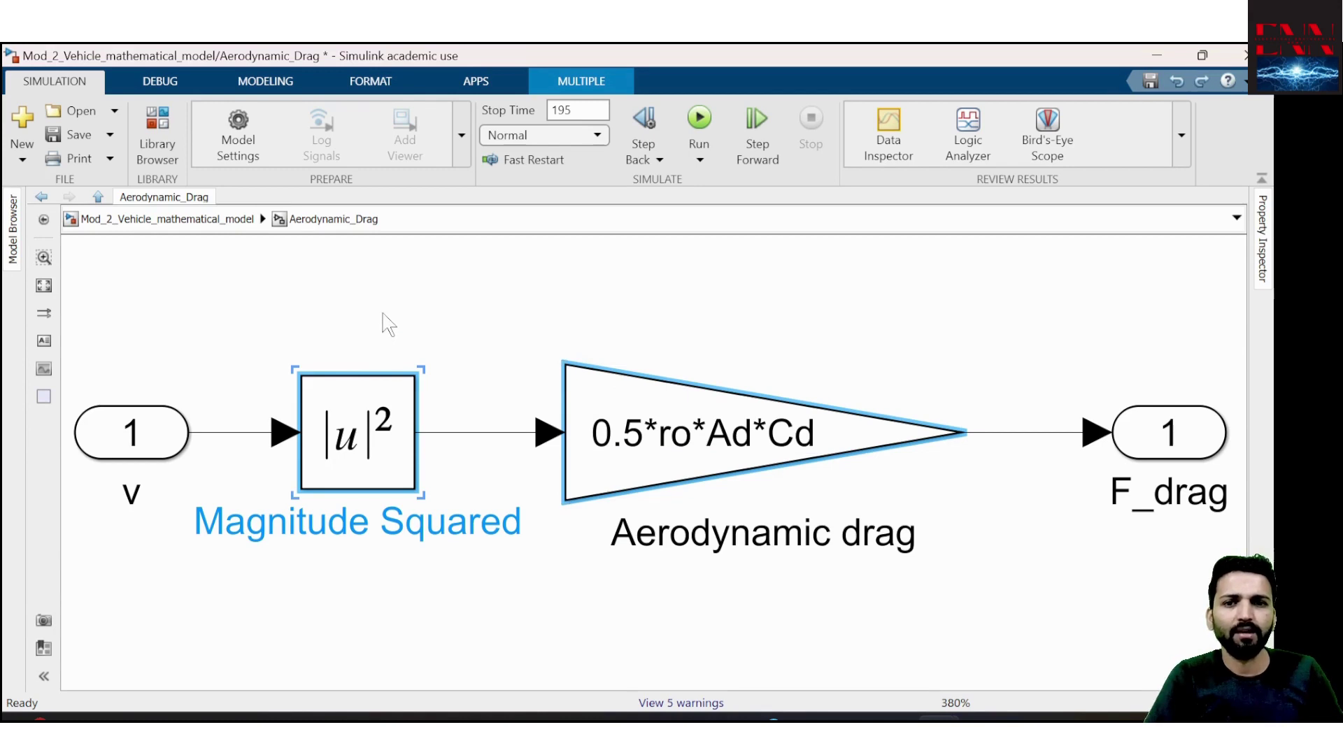
pyautogui.click(171, 220)
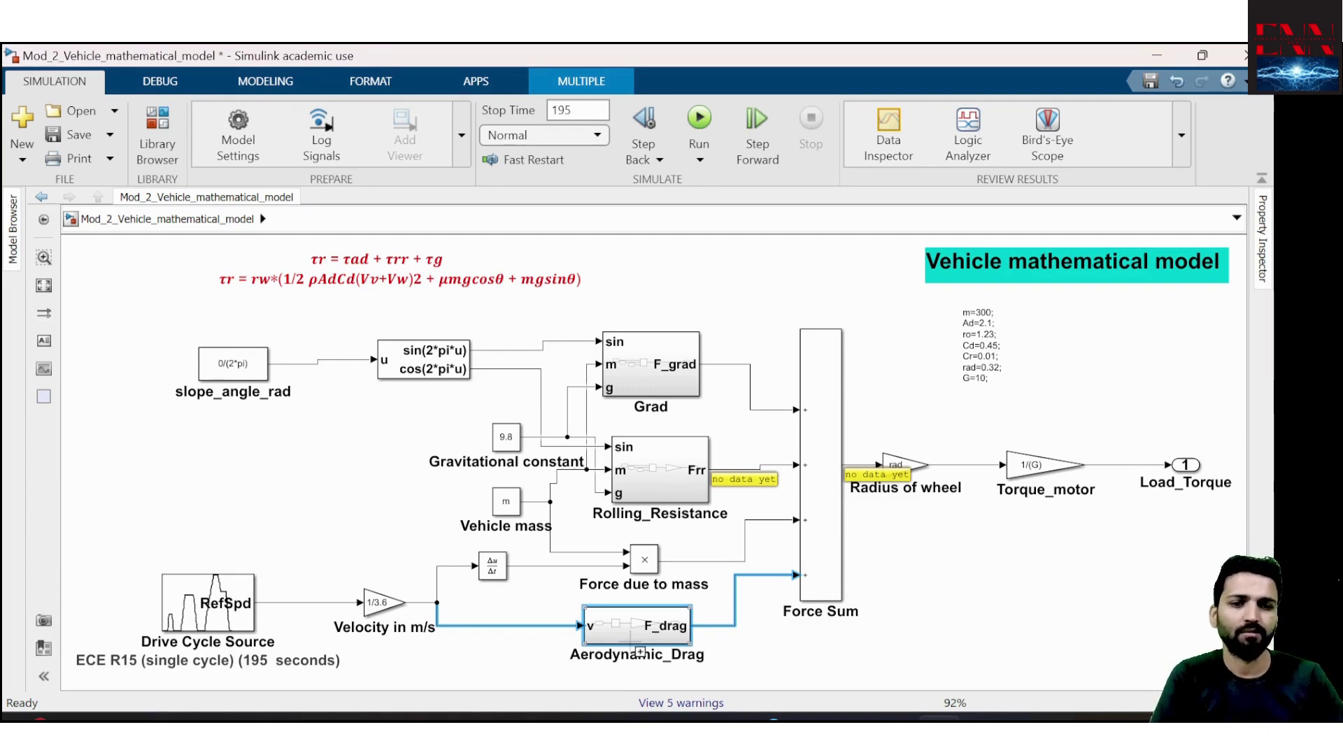
# Give the Rolling_Resistance block a green background colour
pyautogui.moveTo(757, 597); pyautogui.dragTo(531, 675)
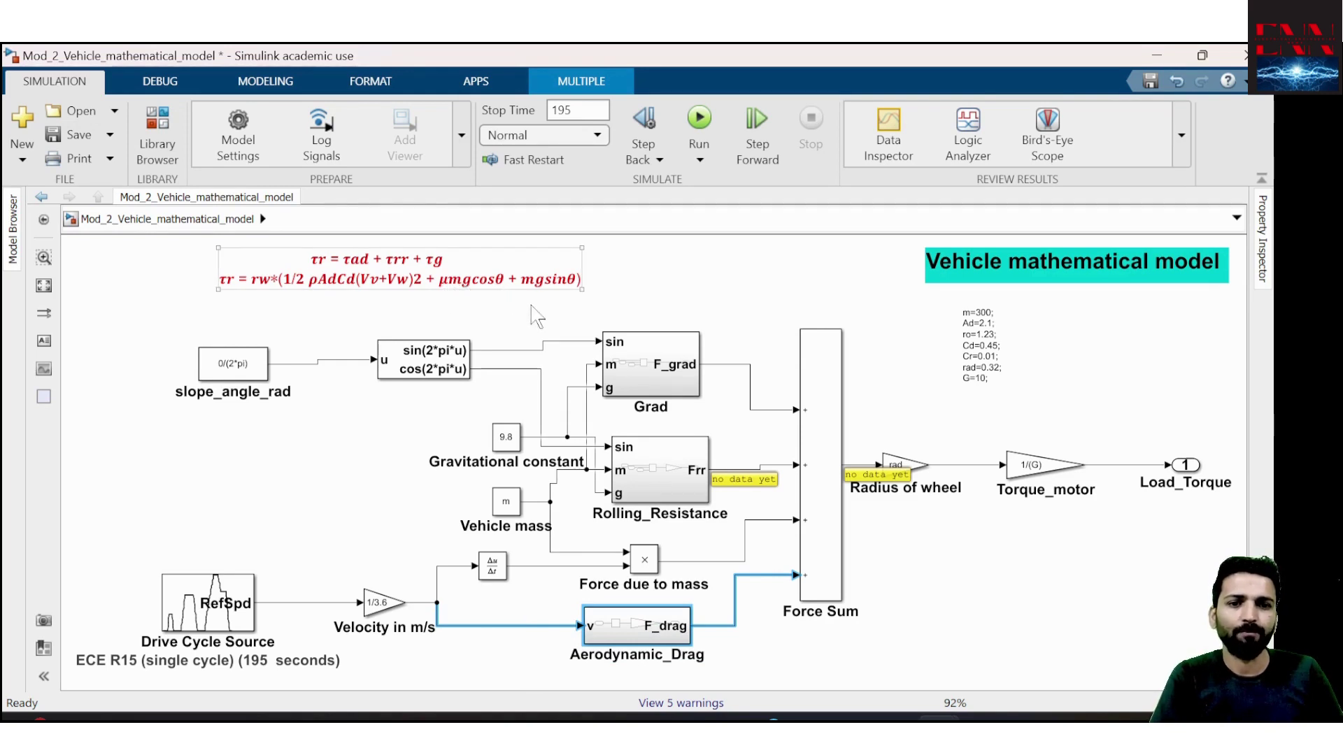
pyautogui.click(687, 477)
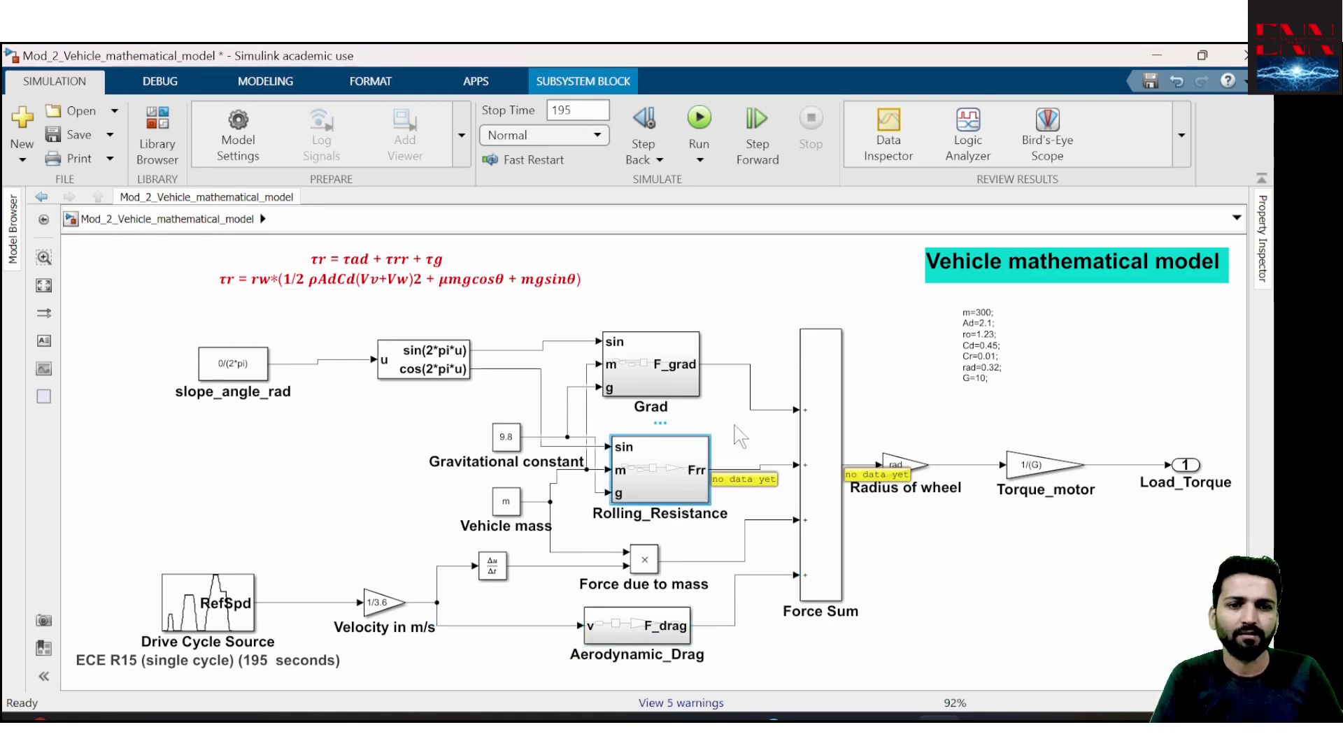
pyautogui.moveTo(734, 424); pyautogui.dragTo(651, 482)
pyautogui.rightClick(650, 482)
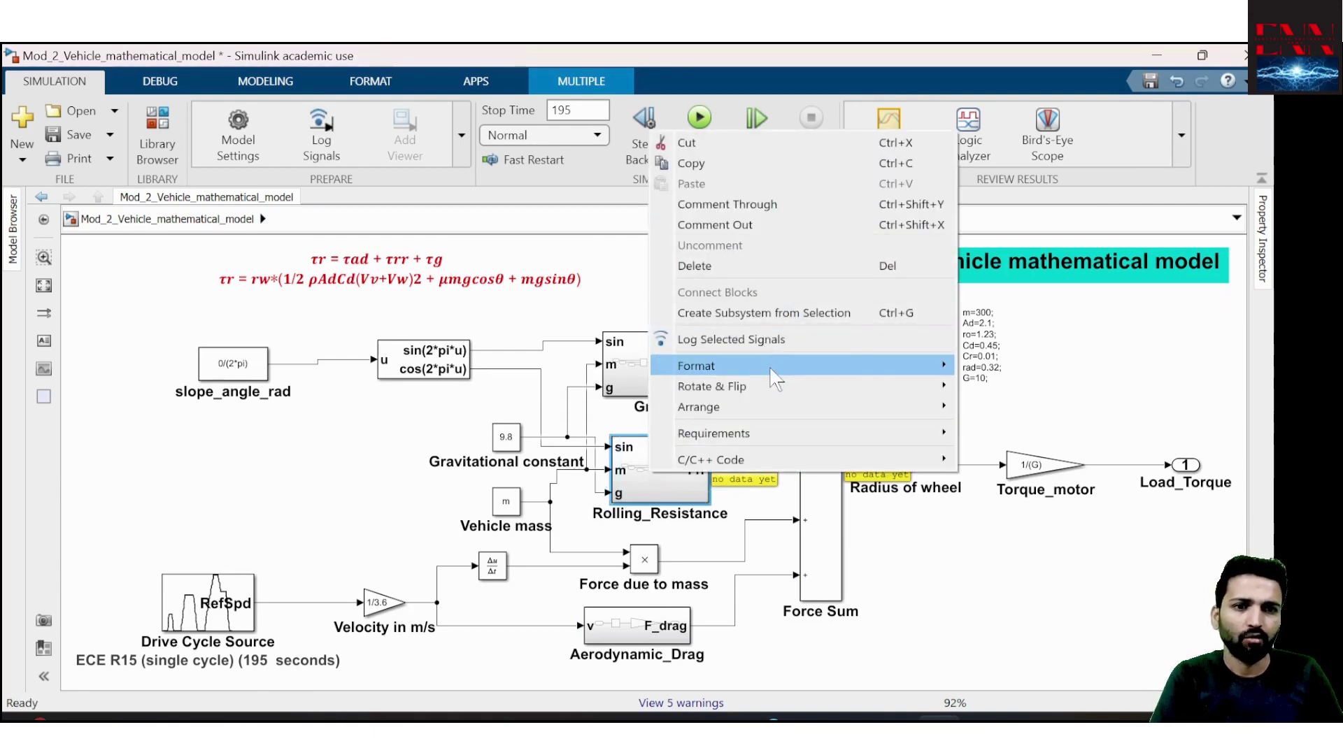
pyautogui.moveTo(909, 365)
pyautogui.moveTo(1049, 415)
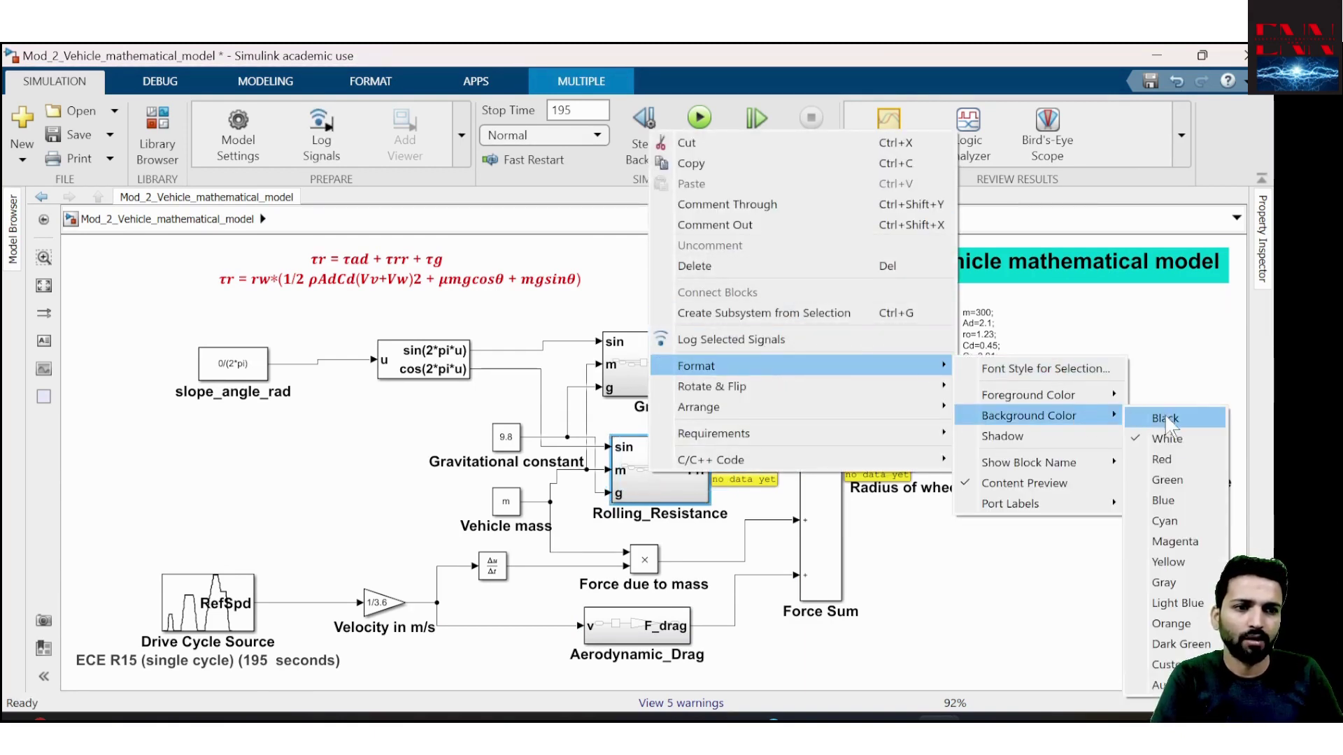
pyautogui.click(1167, 479)
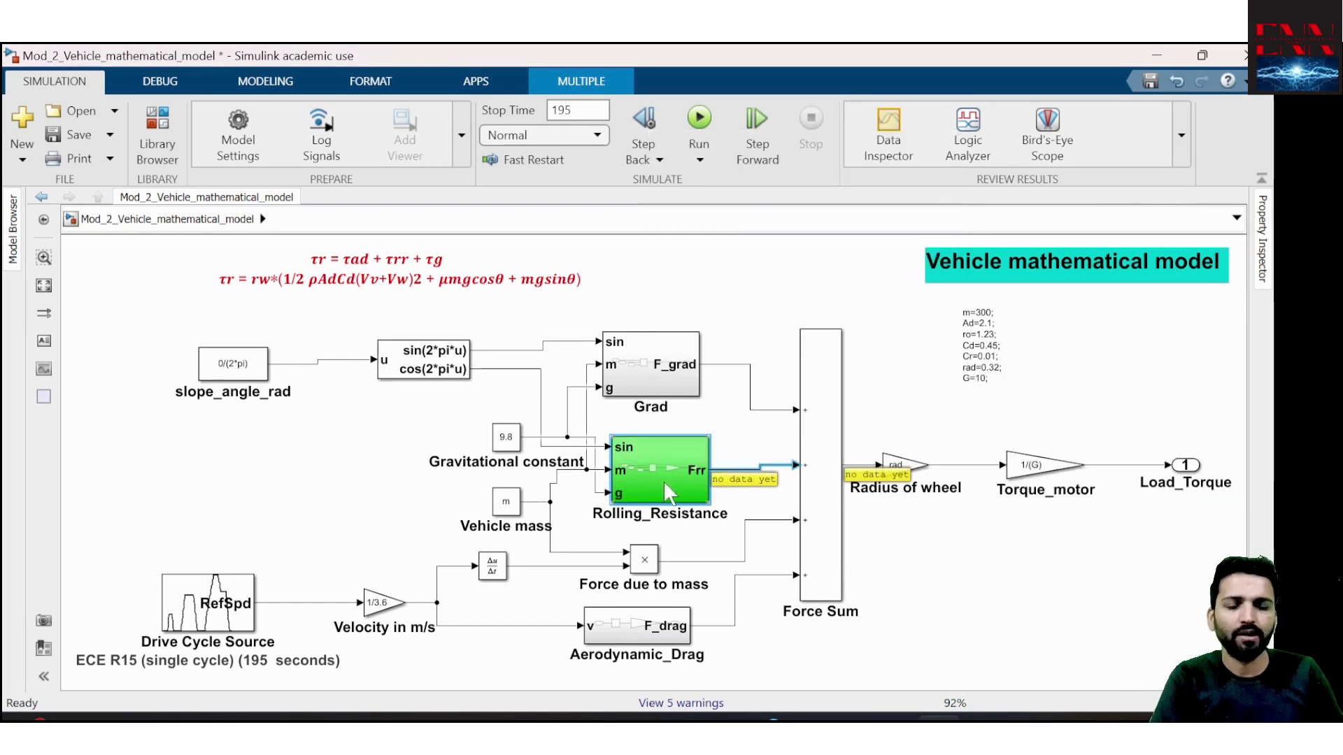
# Colour the Aerodynamic_Drag block cyan and nudge it slightly right
pyautogui.click(651, 629)
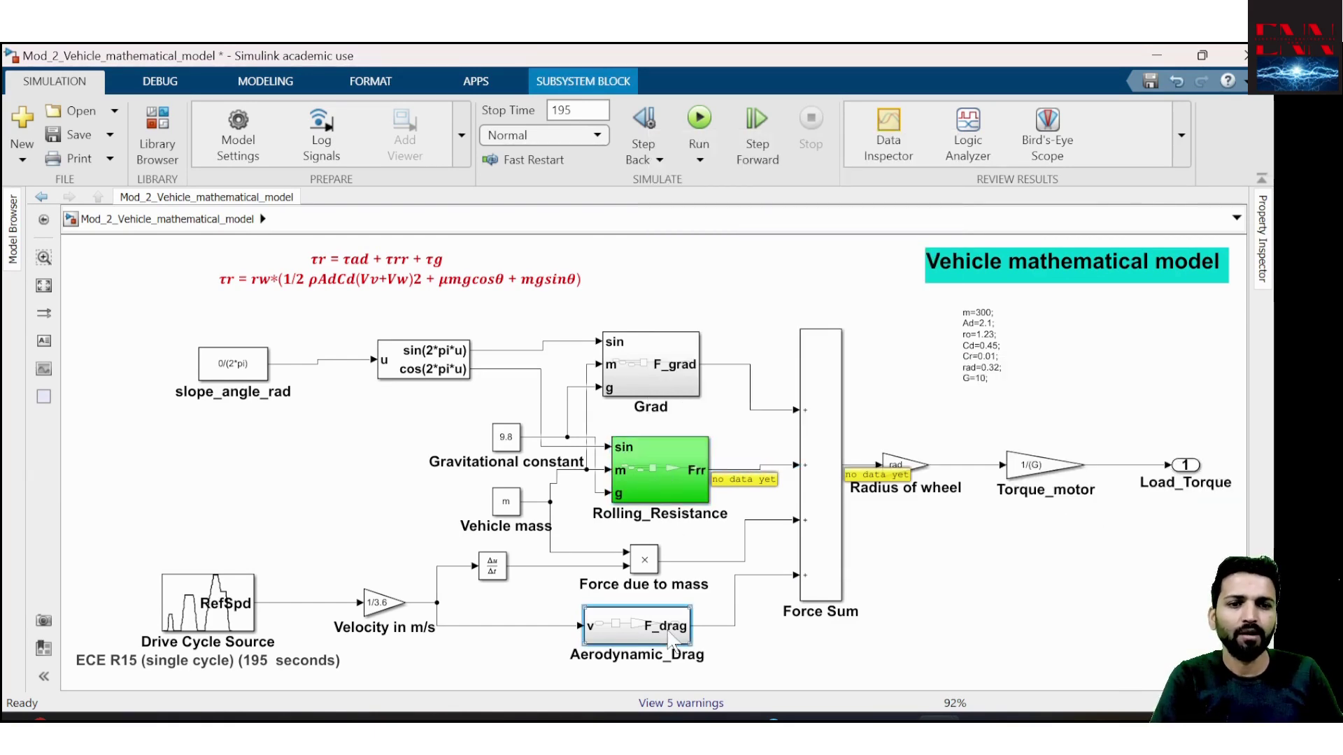
pyautogui.rightClick(651, 634)
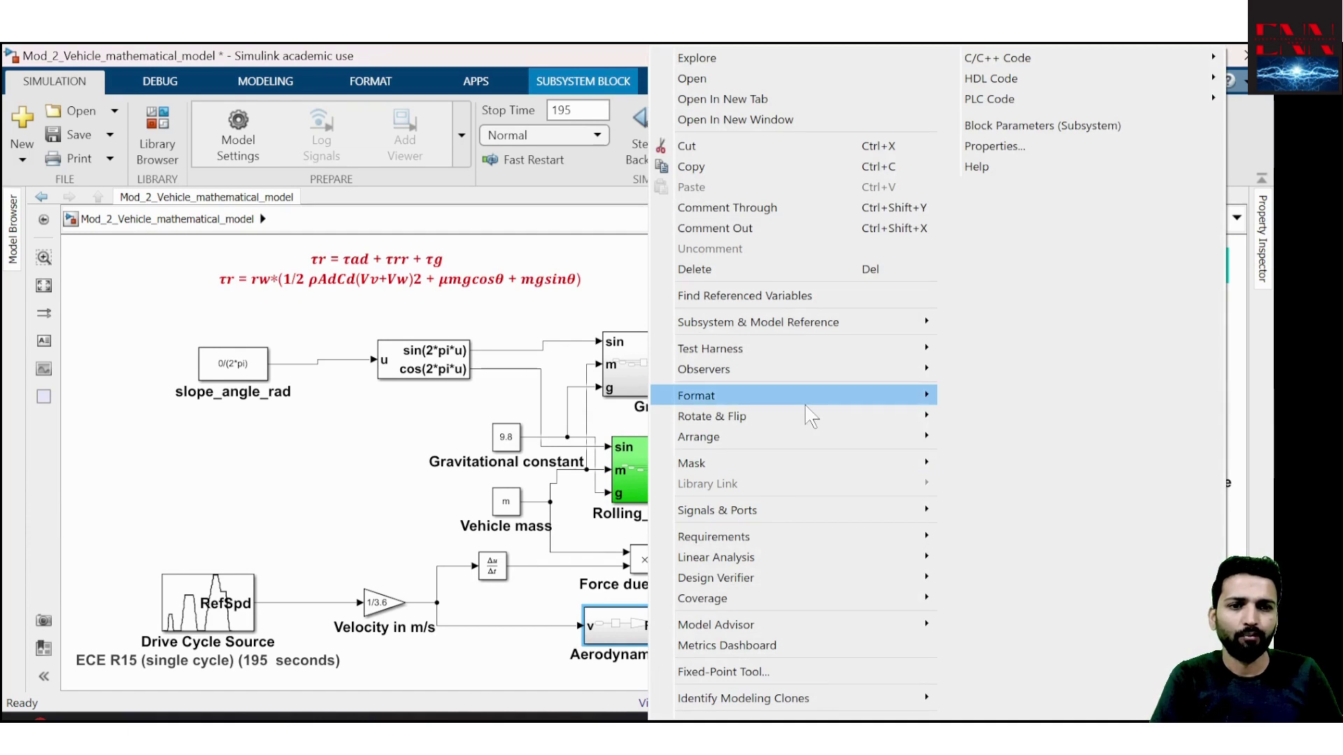
pyautogui.moveTo(805, 402)
pyautogui.moveTo(1061, 455)
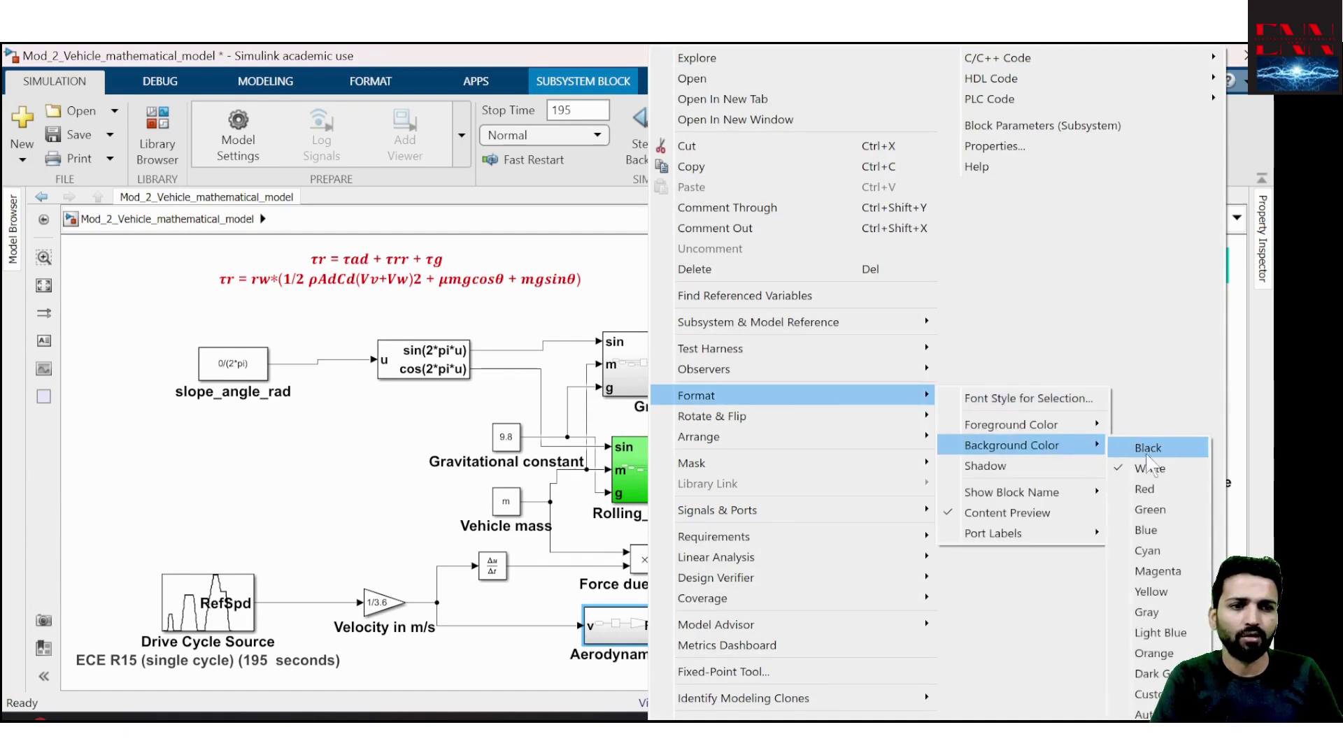
pyautogui.click(1154, 549)
pyautogui.moveTo(643, 633); pyautogui.dragTo(671, 633)
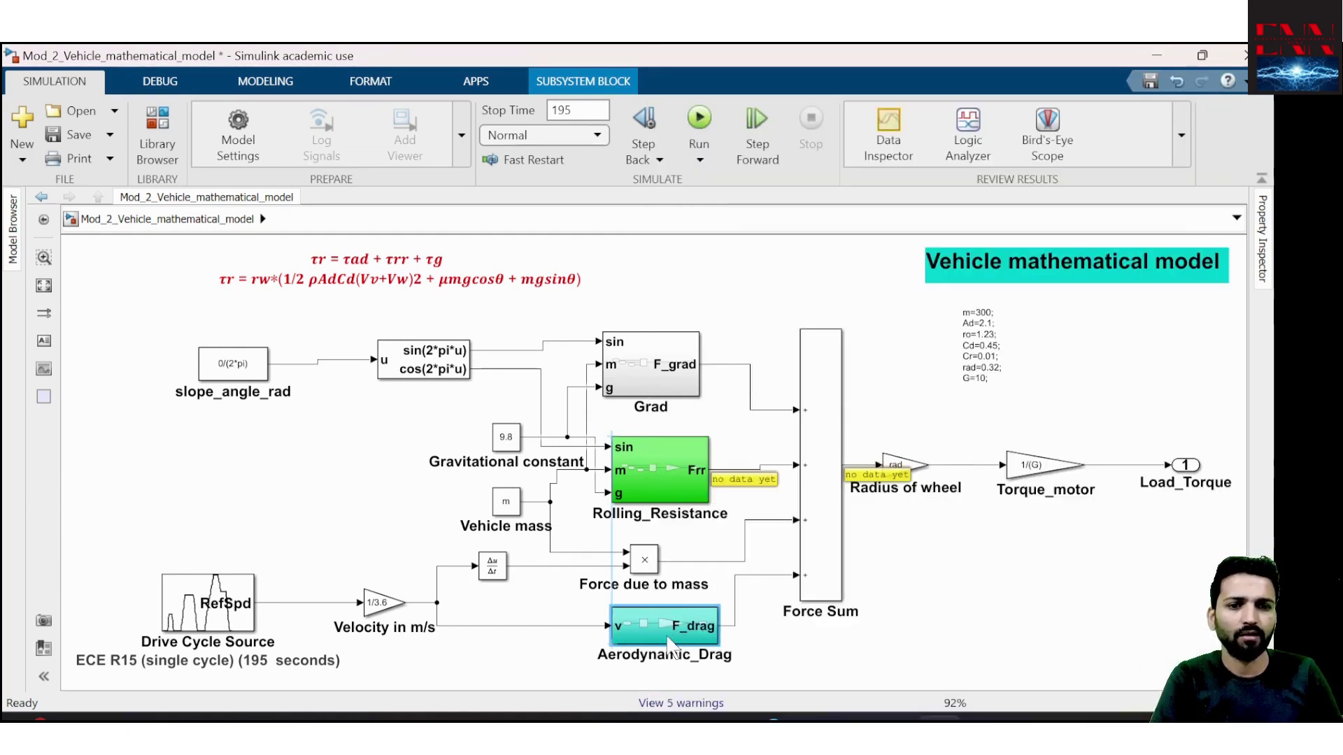
# Open the Rolling_Resistance subsystem and select its sin input
pyautogui.click(650, 357)
pyautogui.rightClick(651, 357)
pyautogui.click(667, 420)
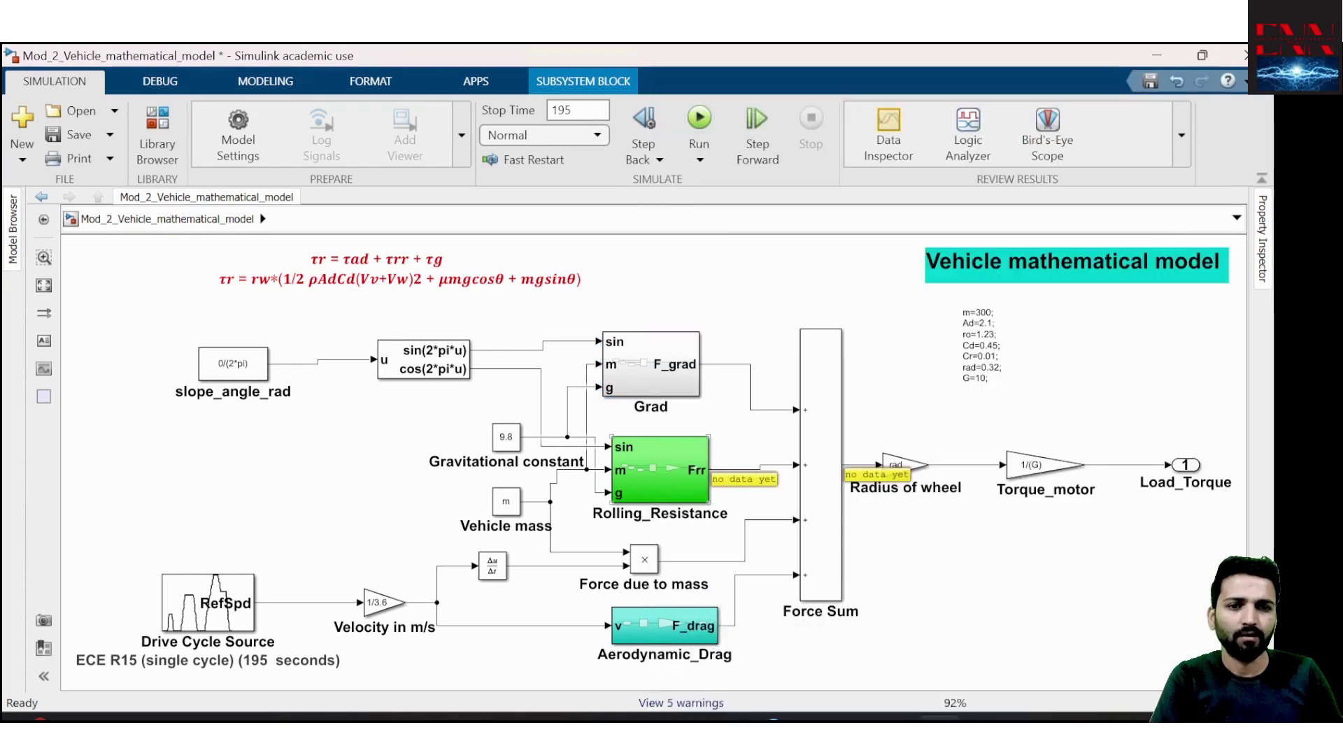
pyautogui.click(500, 284)
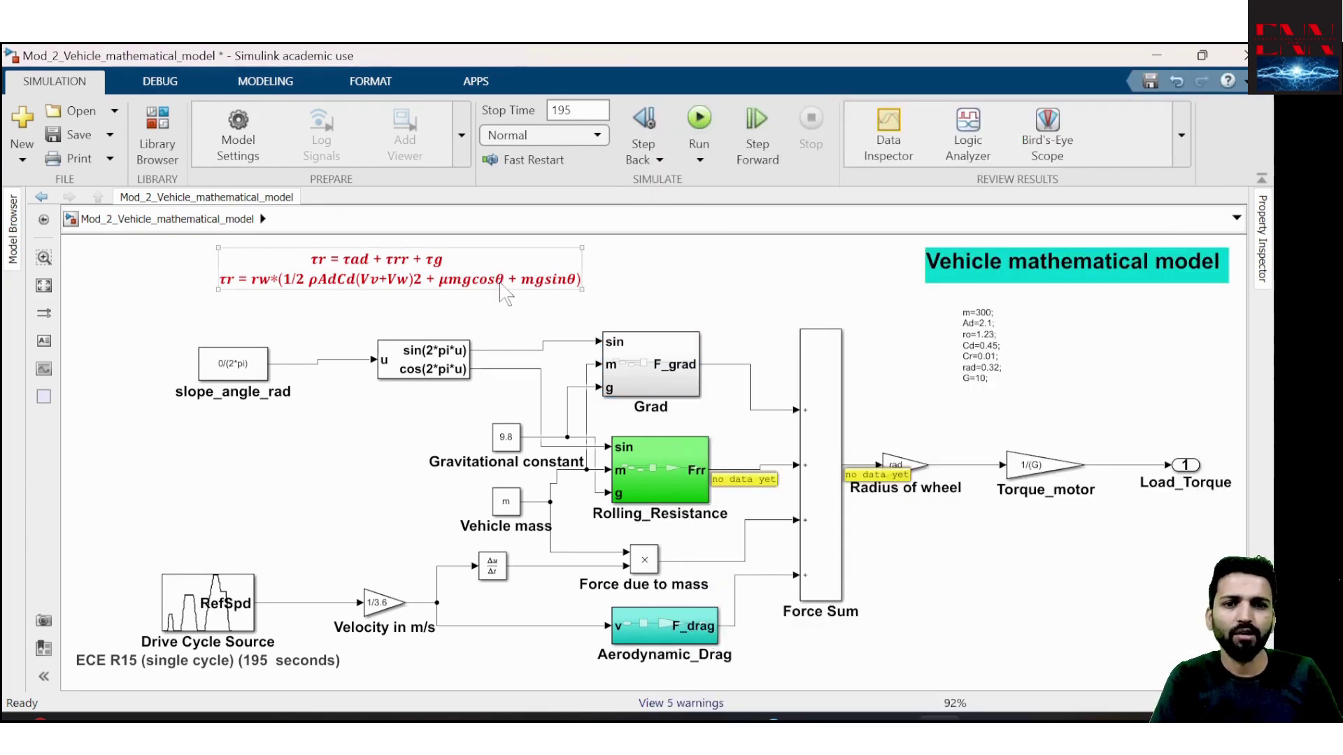
pyautogui.click(650, 472)
pyautogui.doubleClick(655, 479)
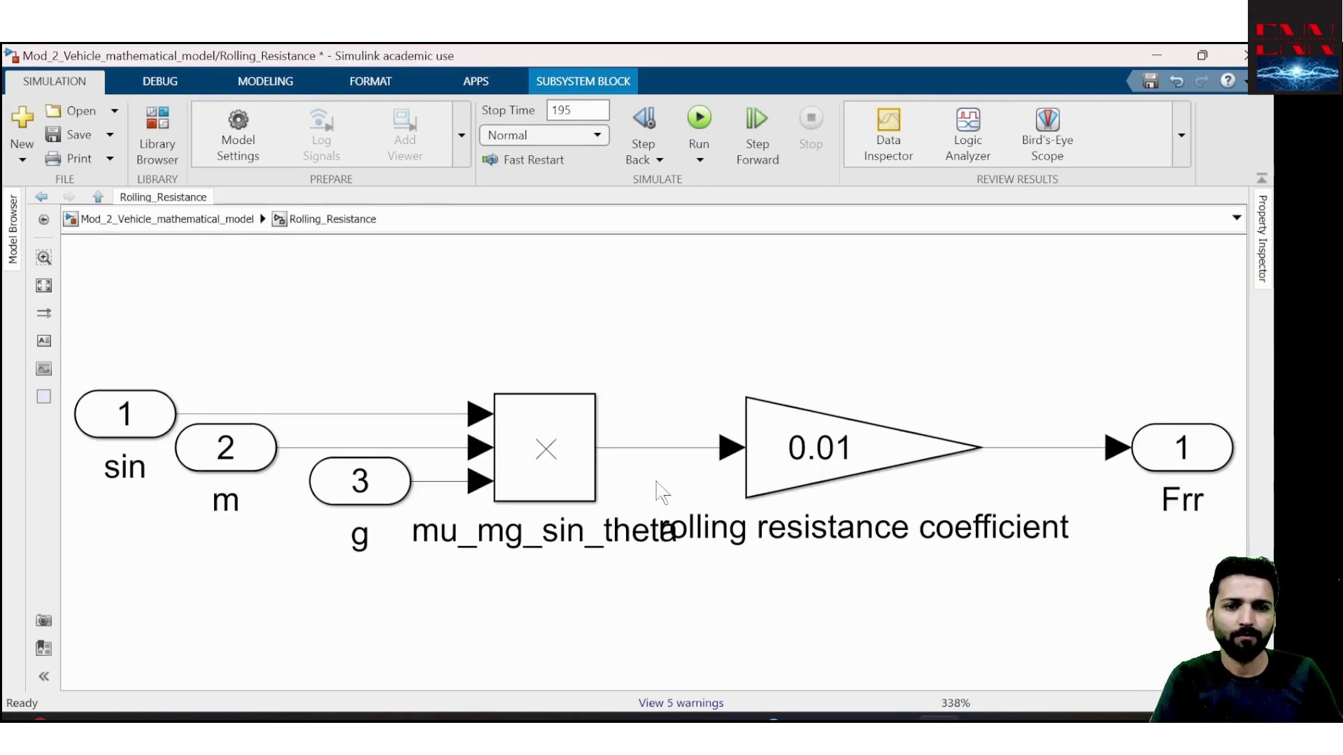
pyautogui.click(172, 432)
# Rename Rolling_Resistance's first input label from sin to Cos
pyautogui.click(144, 467)
pyautogui.press('BackSpace')
pyautogui.press('BackSpace')
pyautogui.press('BackSpace')
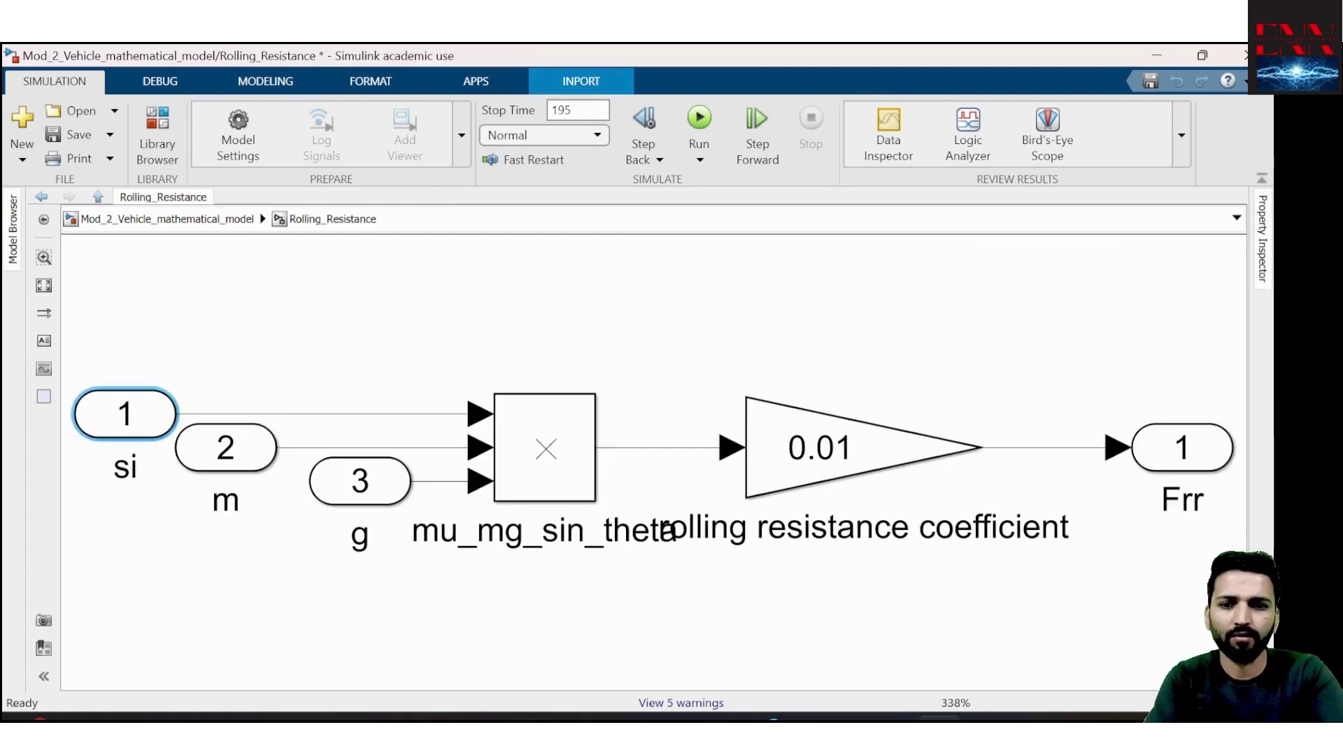
pyautogui.write('cos')
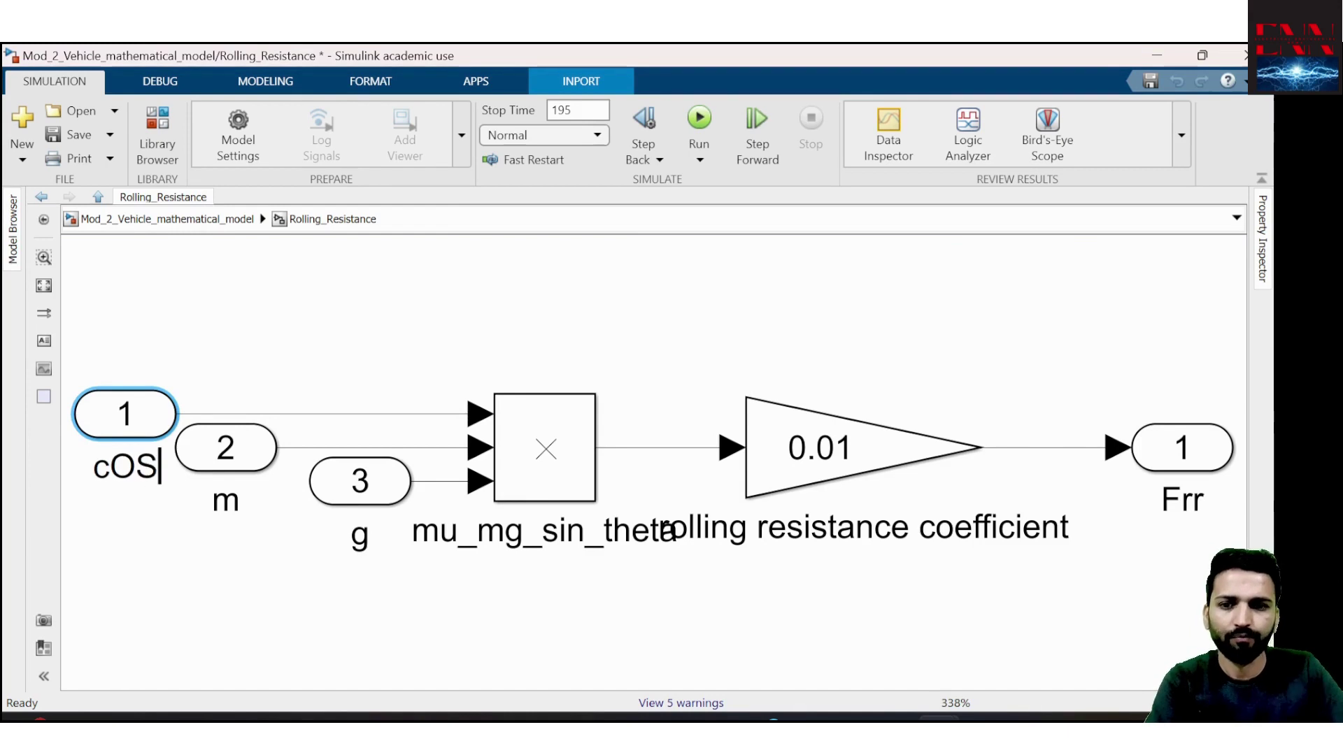
pyautogui.press('BackSpace')
pyautogui.press('BackSpace')
pyautogui.press('BackSpace')
pyautogui.write('COS')
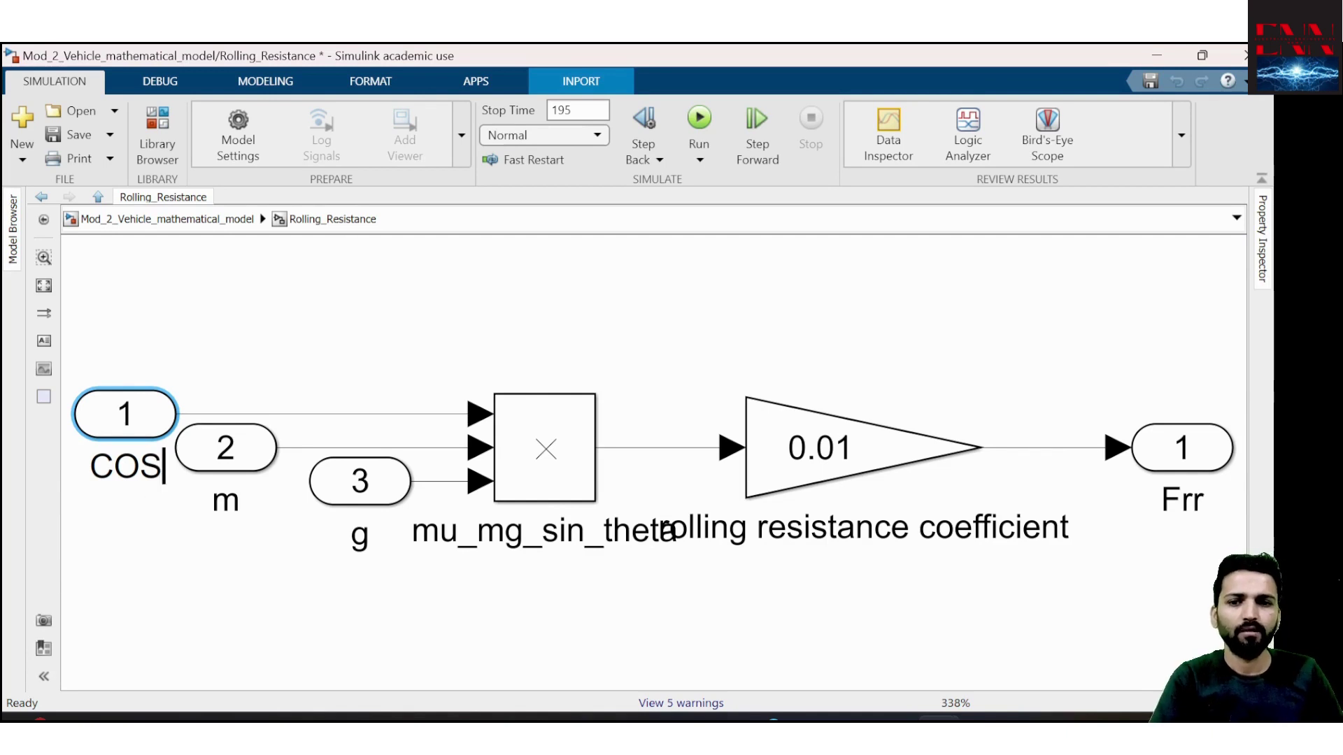
pyautogui.hotkey('shift', 'Left')
pyautogui.hotkey('shift', 'Left')
pyautogui.write('os')
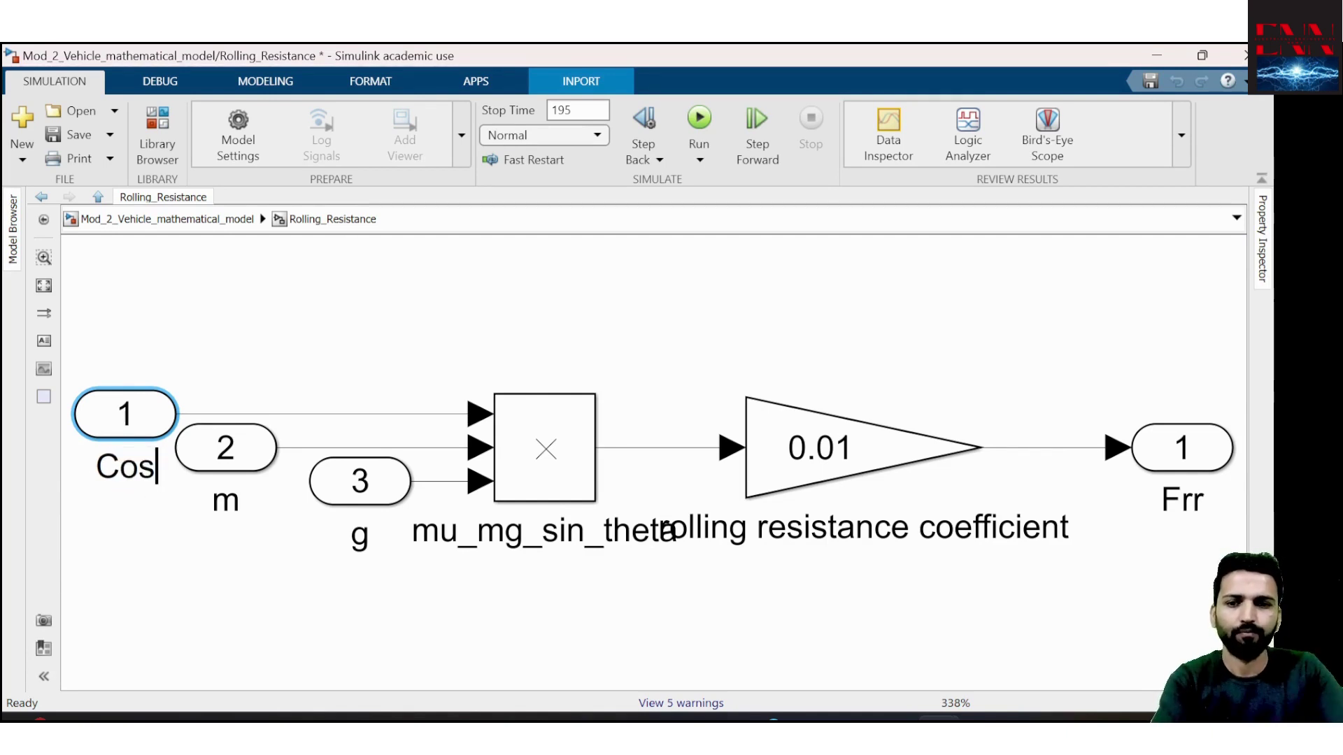
pyautogui.click(172, 587)
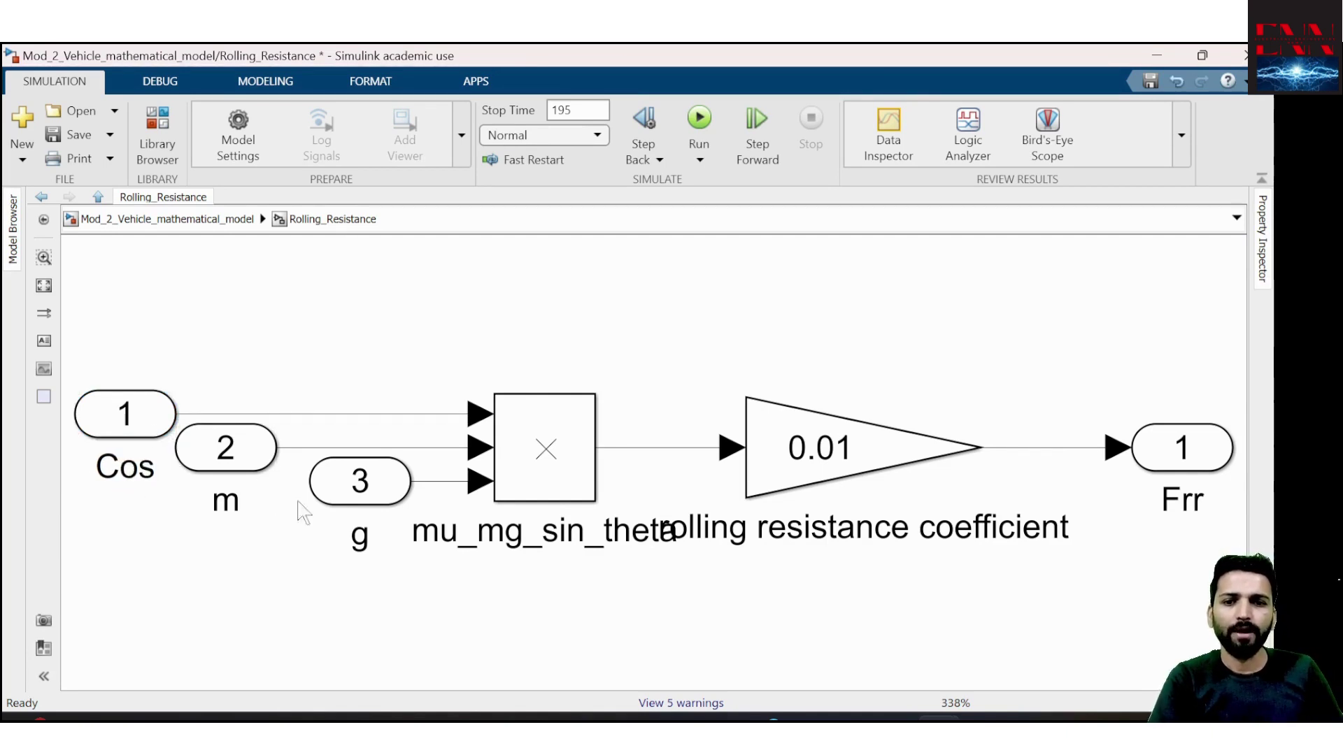
# Raise the 0.01 gain block above the signal line and return to the top-level model
pyautogui.click(539, 467)
pyautogui.click(857, 460)
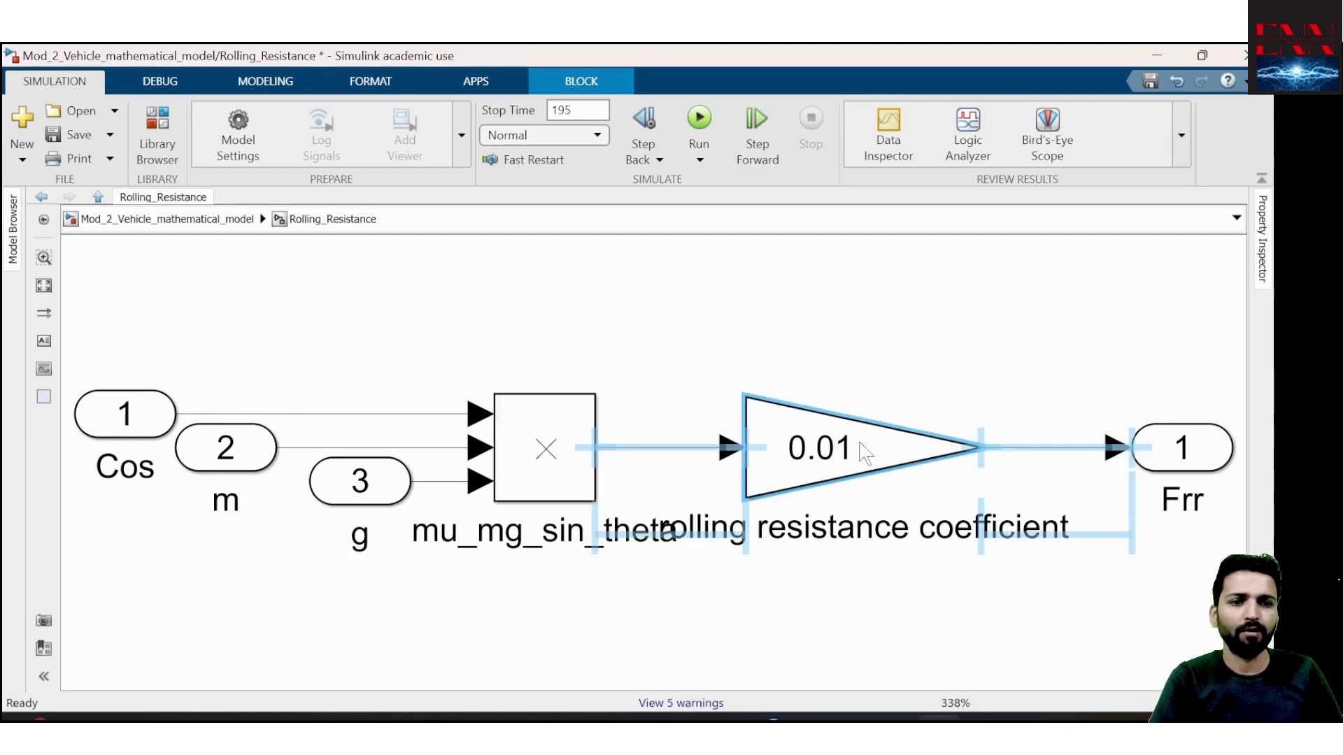
pyautogui.moveTo(812, 445); pyautogui.dragTo(828, 326)
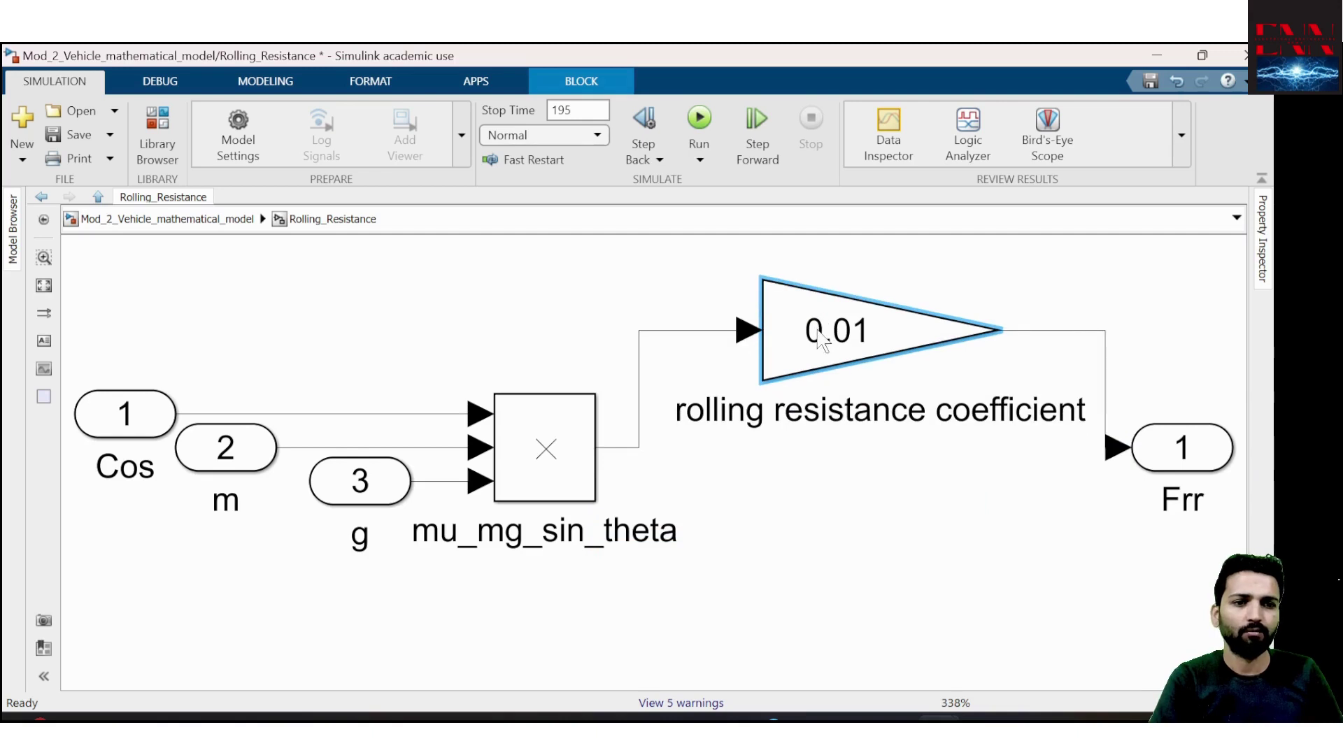
pyautogui.moveTo(1183, 448); pyautogui.dragTo(1201, 447)
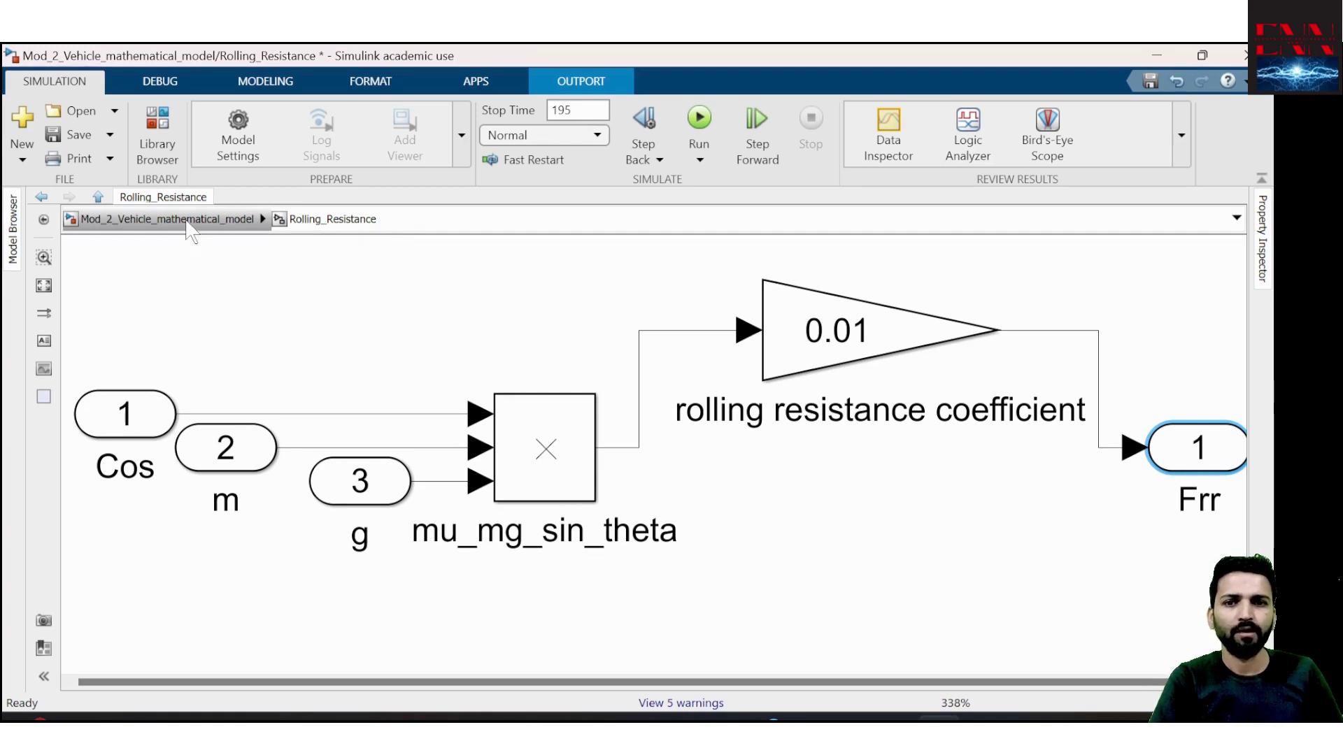
pyautogui.click(186, 220)
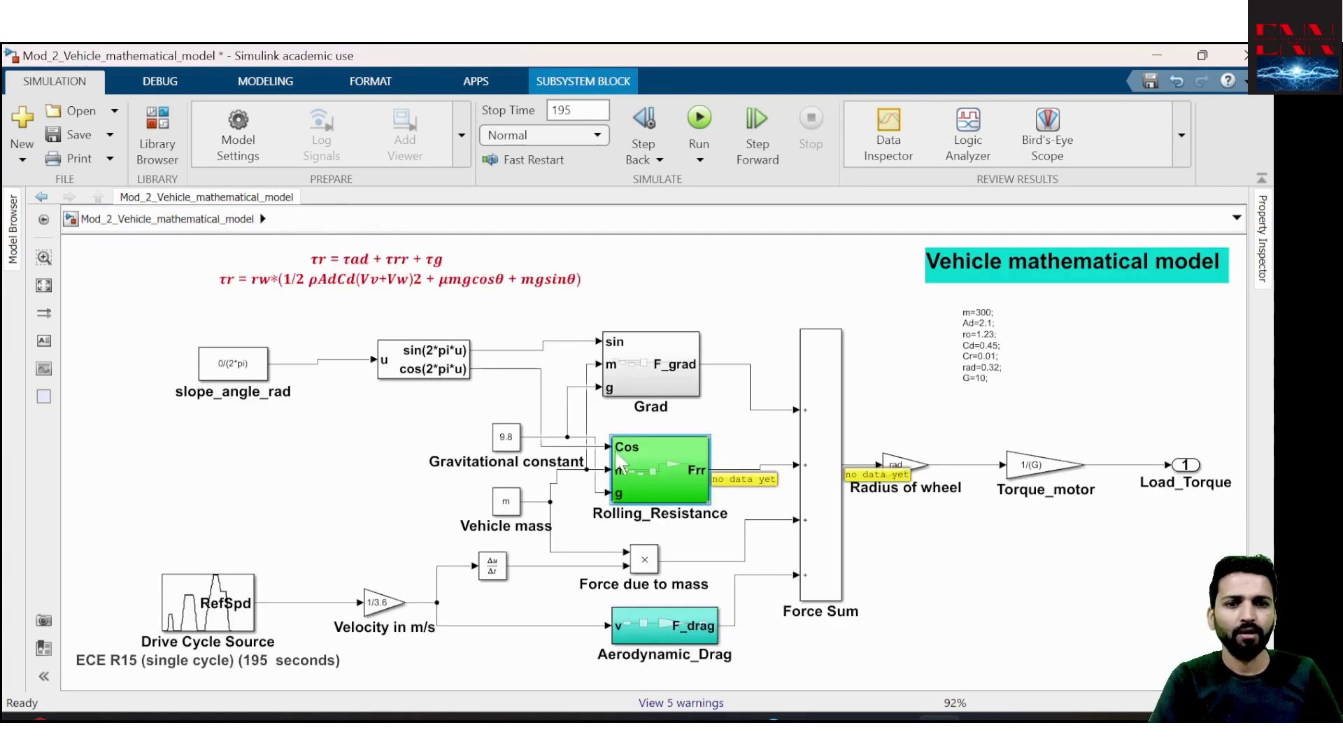
# Give the Grad block a magenta background, nudge it right, and open the subsystem
pyautogui.rightClick(647, 369)
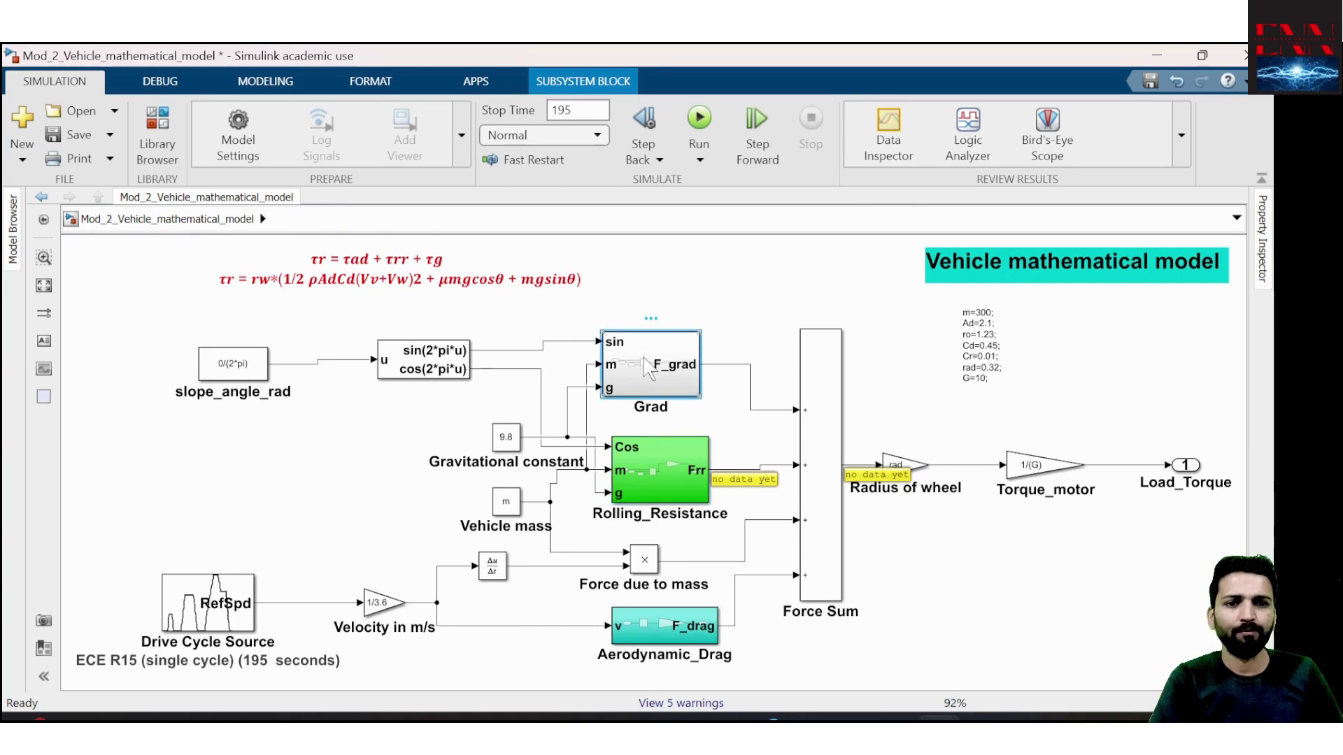
pyautogui.moveTo(867, 394)
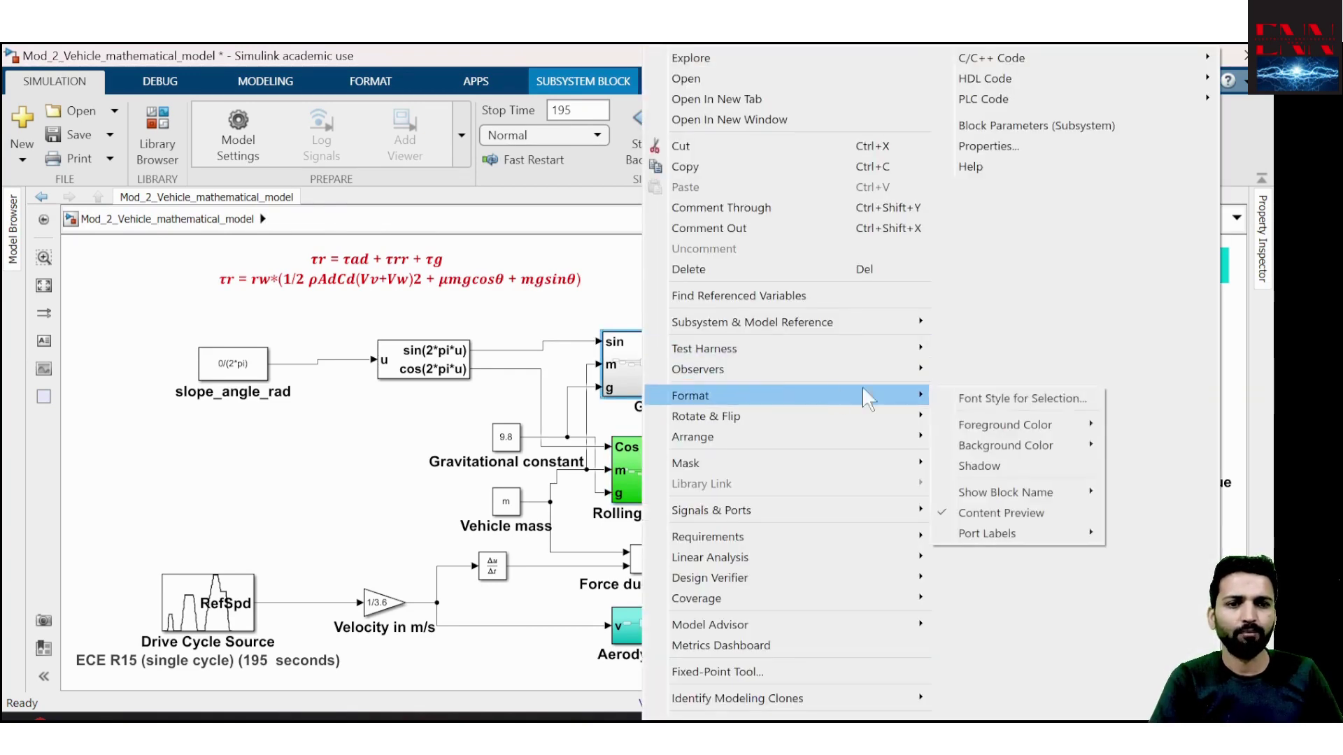
pyautogui.moveTo(1031, 455)
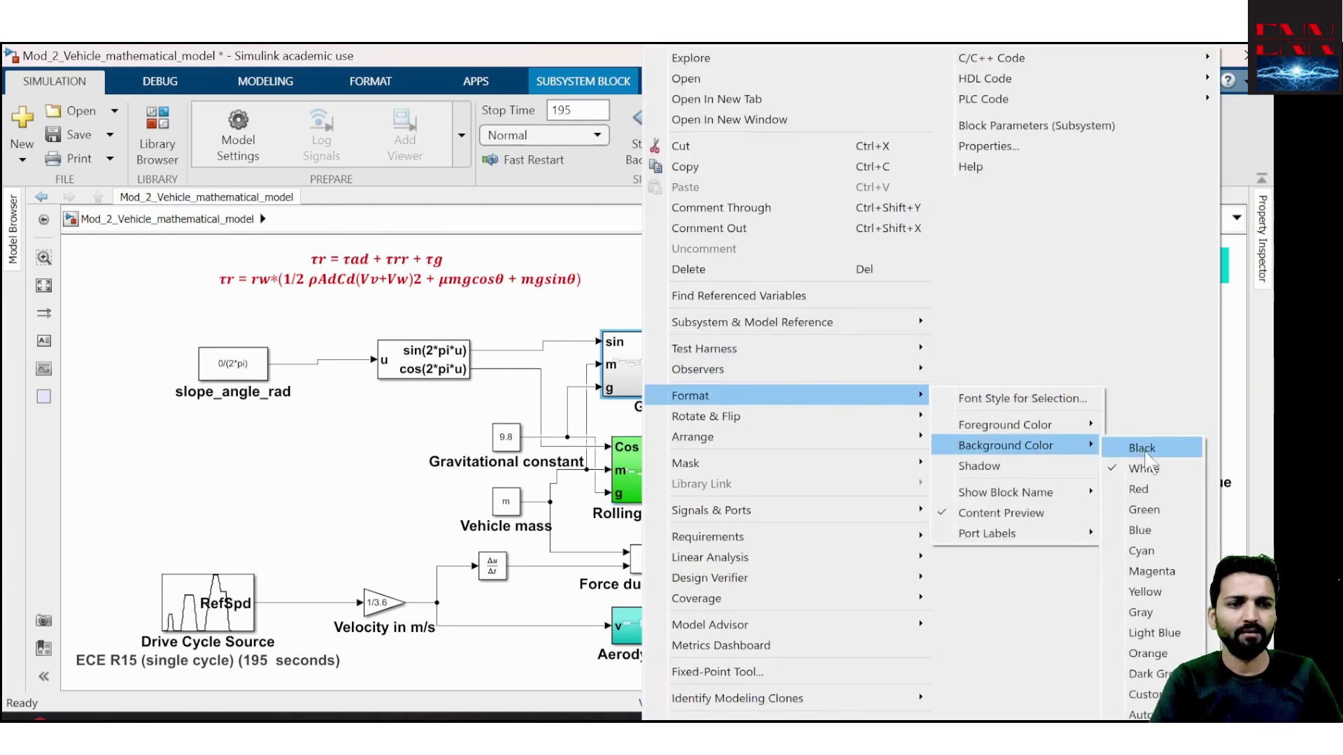
pyautogui.click(1158, 568)
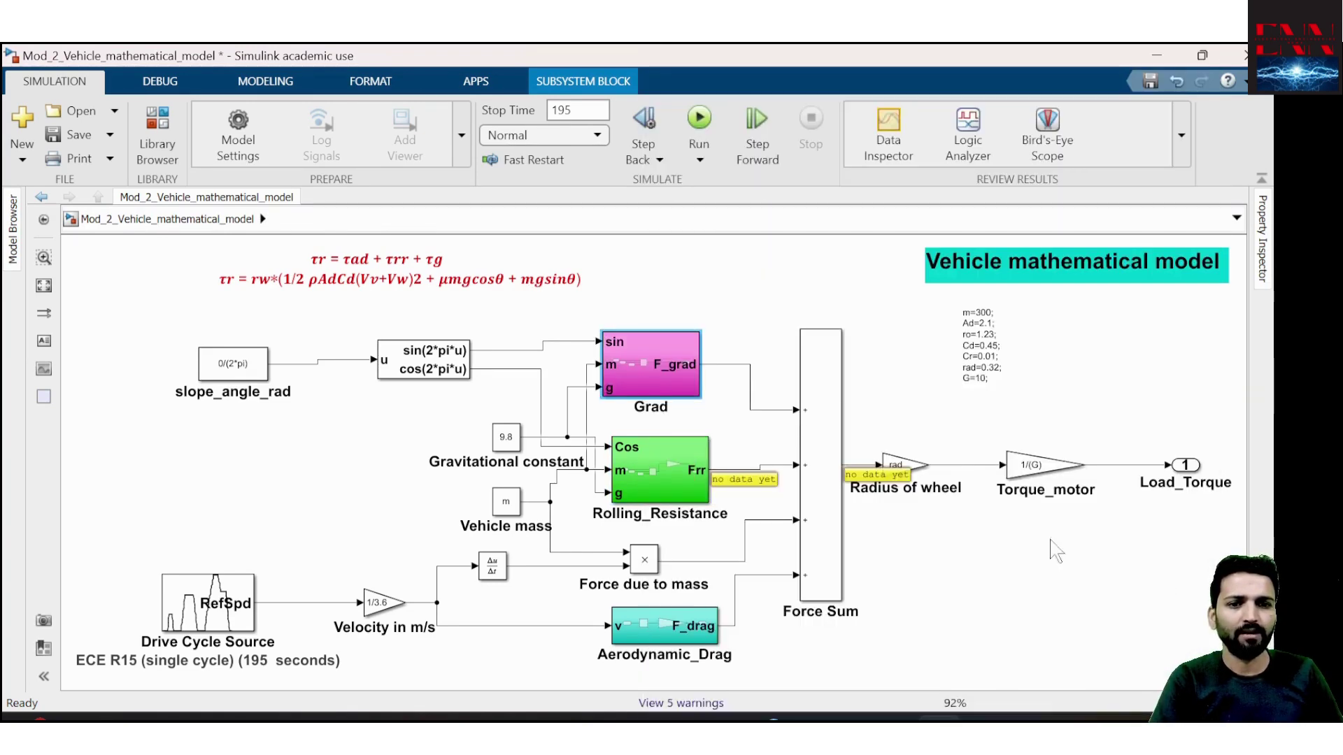
pyautogui.moveTo(637, 375); pyautogui.dragTo(645, 376)
pyautogui.doubleClick(654, 380)
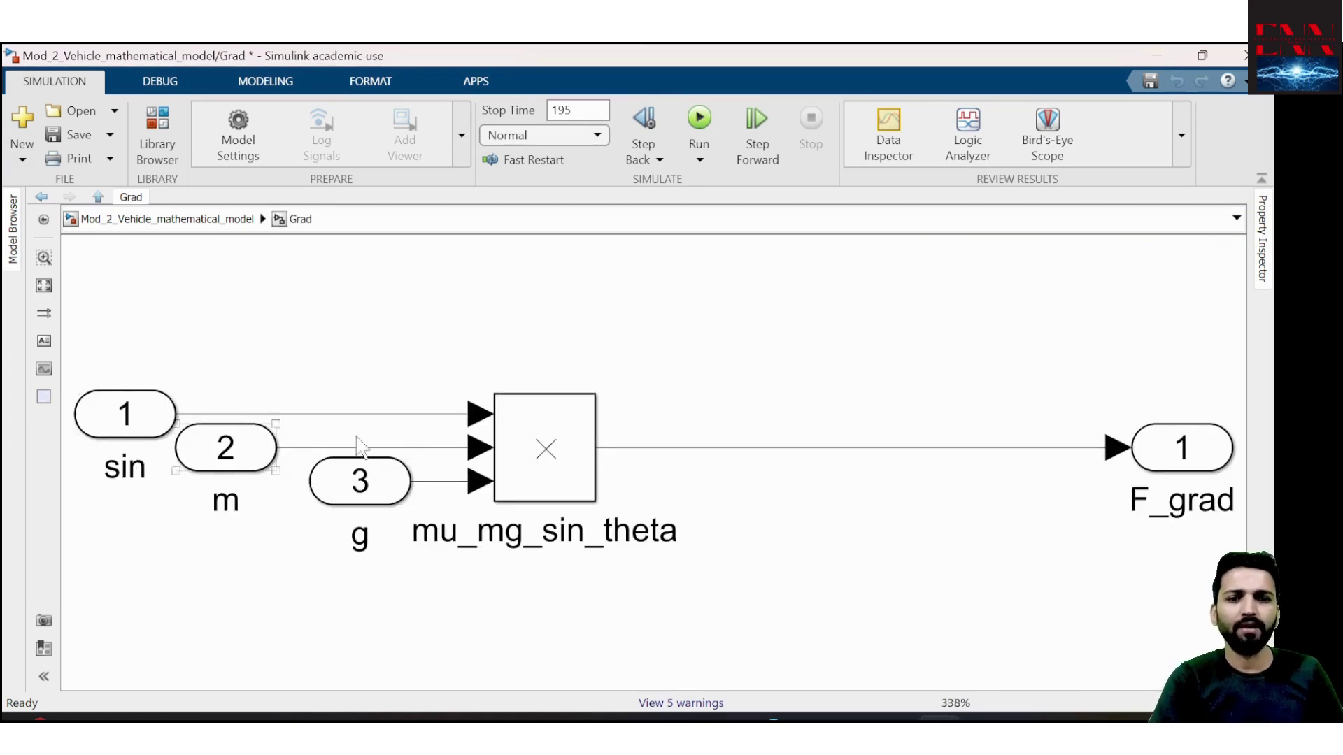
# Append _theta to Grad's first input label to make sin_theta, then return to the top level
pyautogui.click(91, 419)
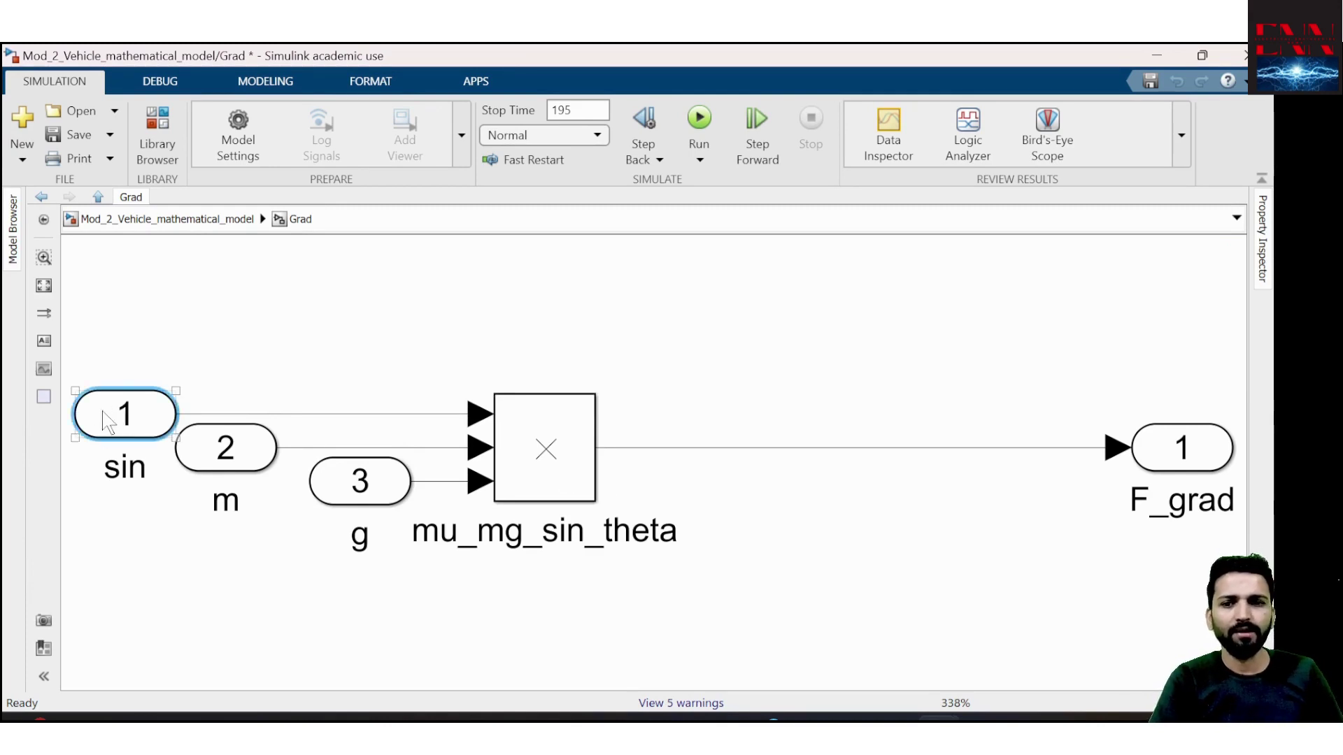
pyautogui.moveTo(111, 418); pyautogui.dragTo(94, 418)
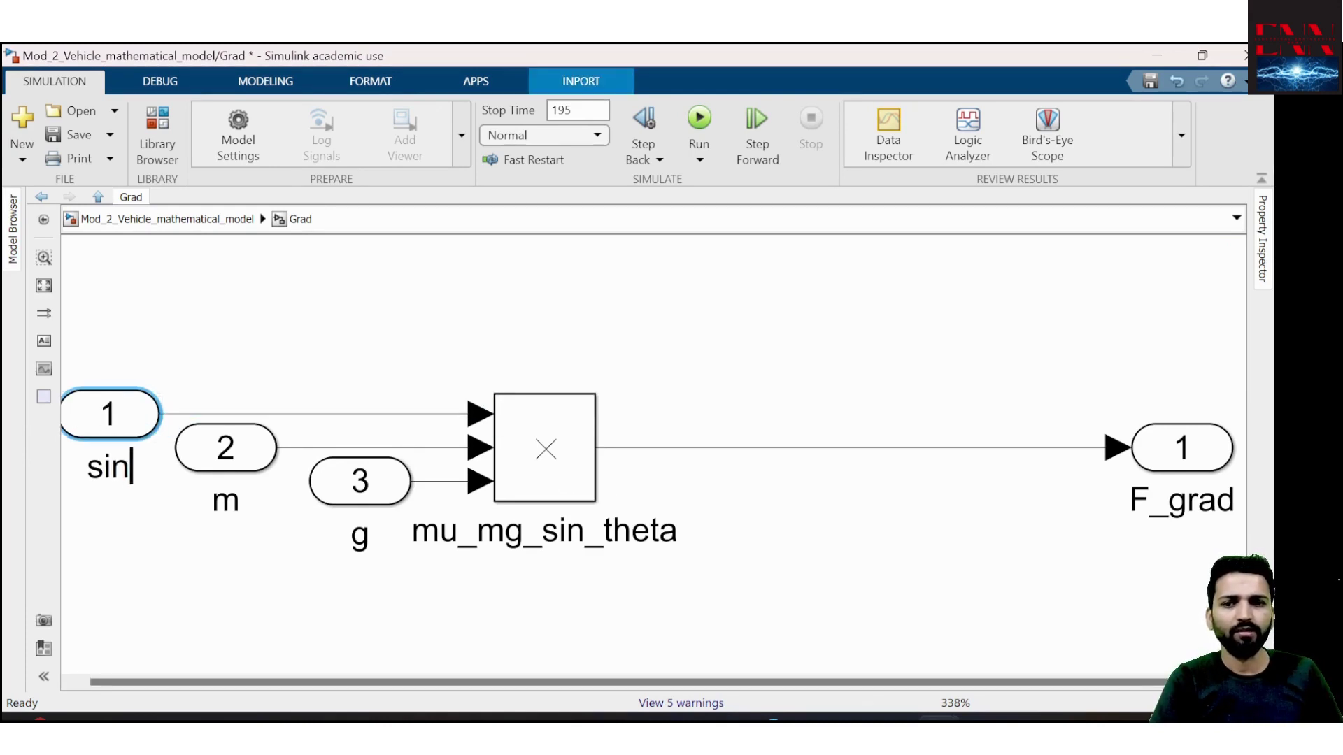
pyautogui.write('_the')
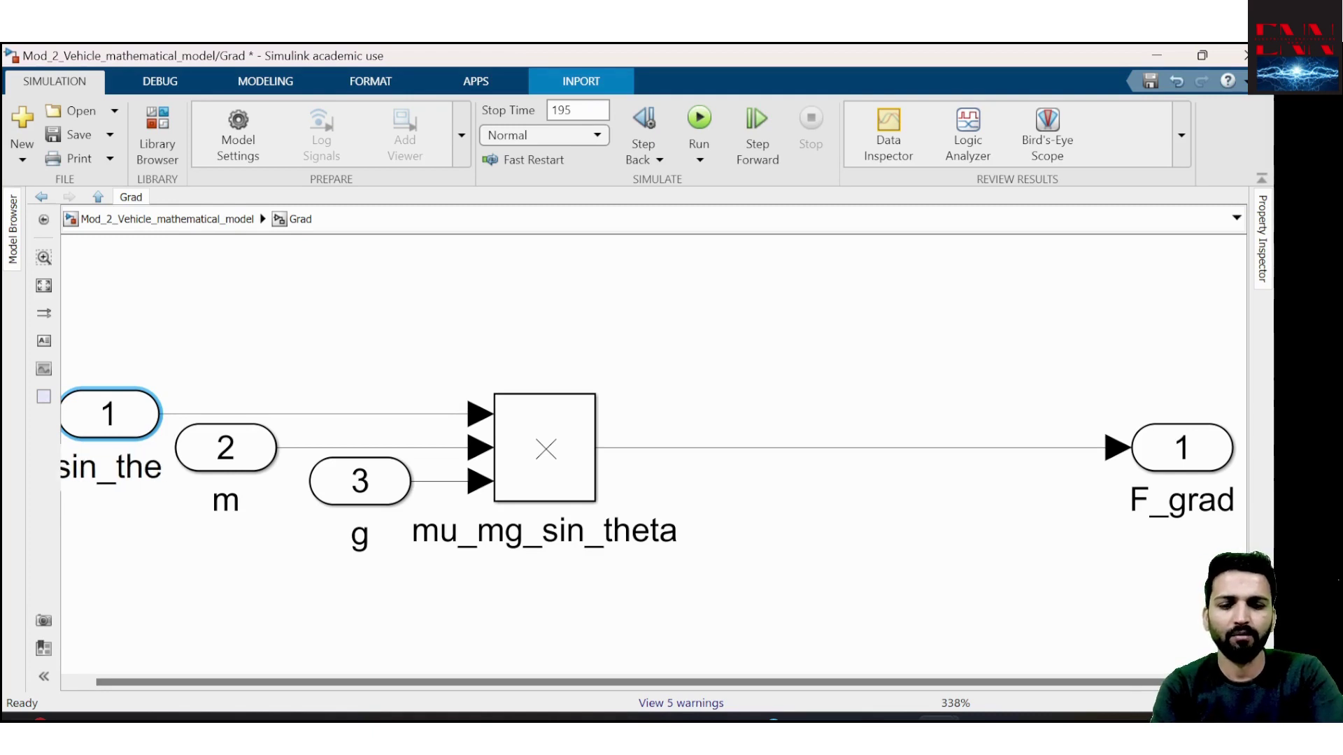
pyautogui.write('ta')
pyautogui.click(99, 605)
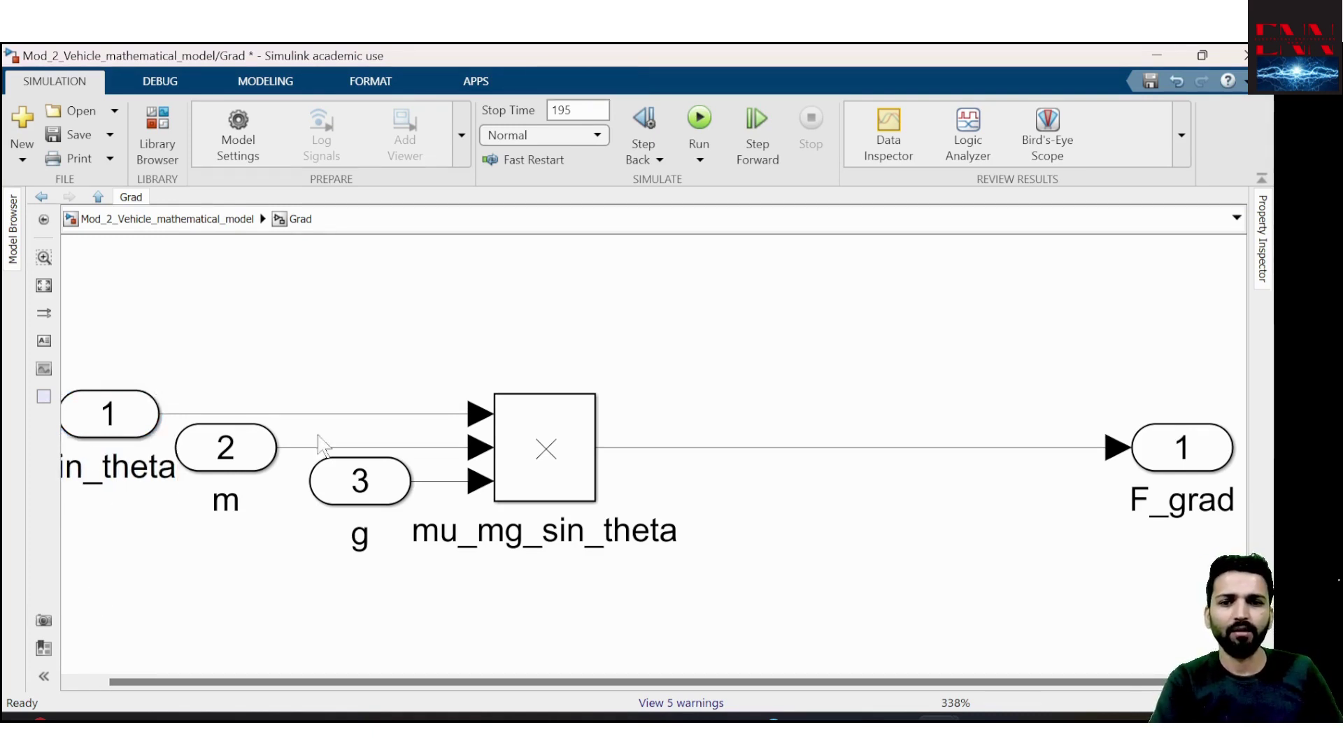
pyautogui.click(43, 285)
pyautogui.click(1164, 441)
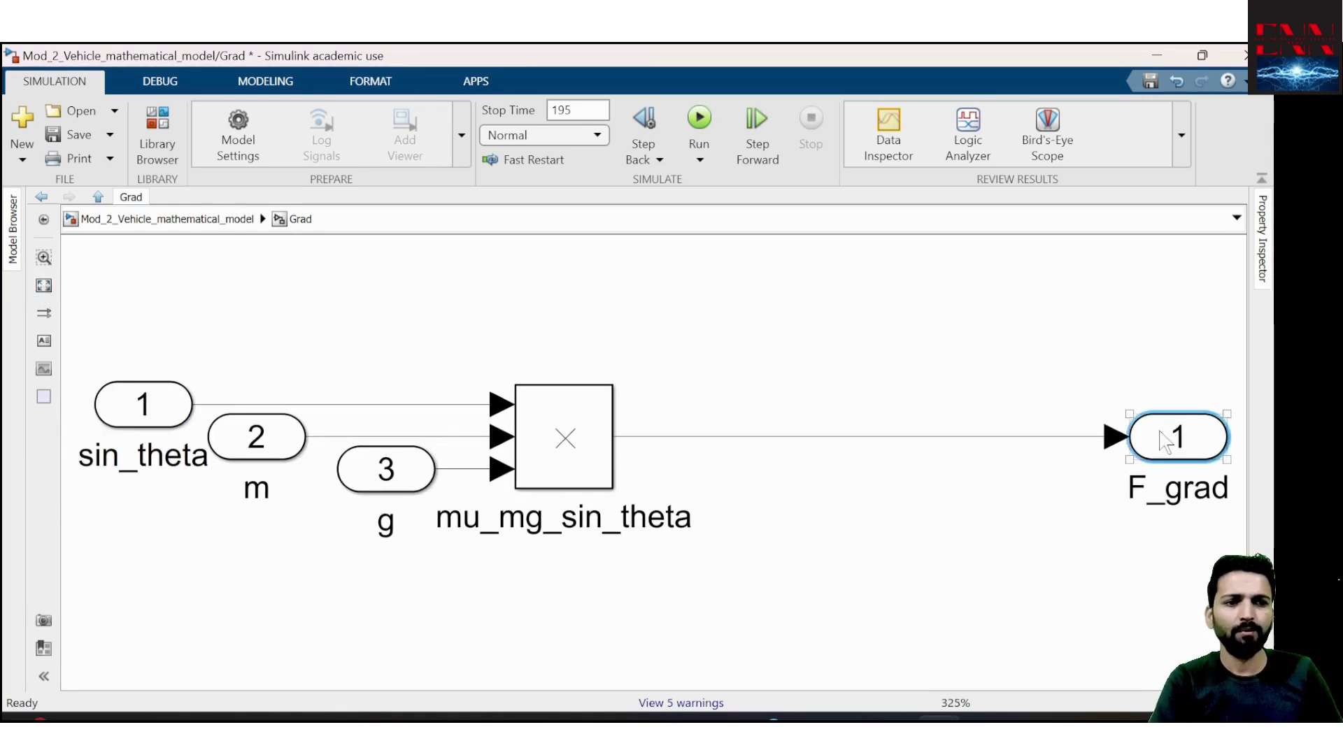
pyautogui.click(43, 285)
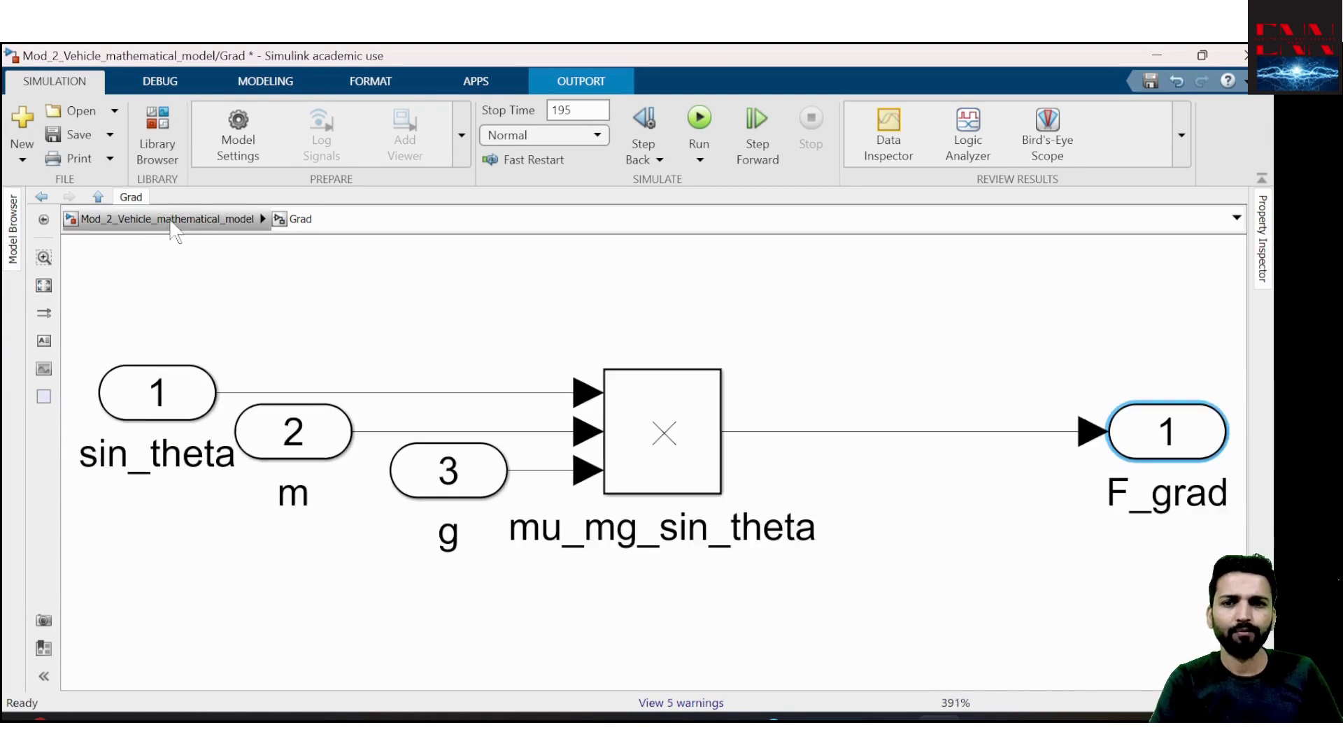
pyautogui.click(170, 220)
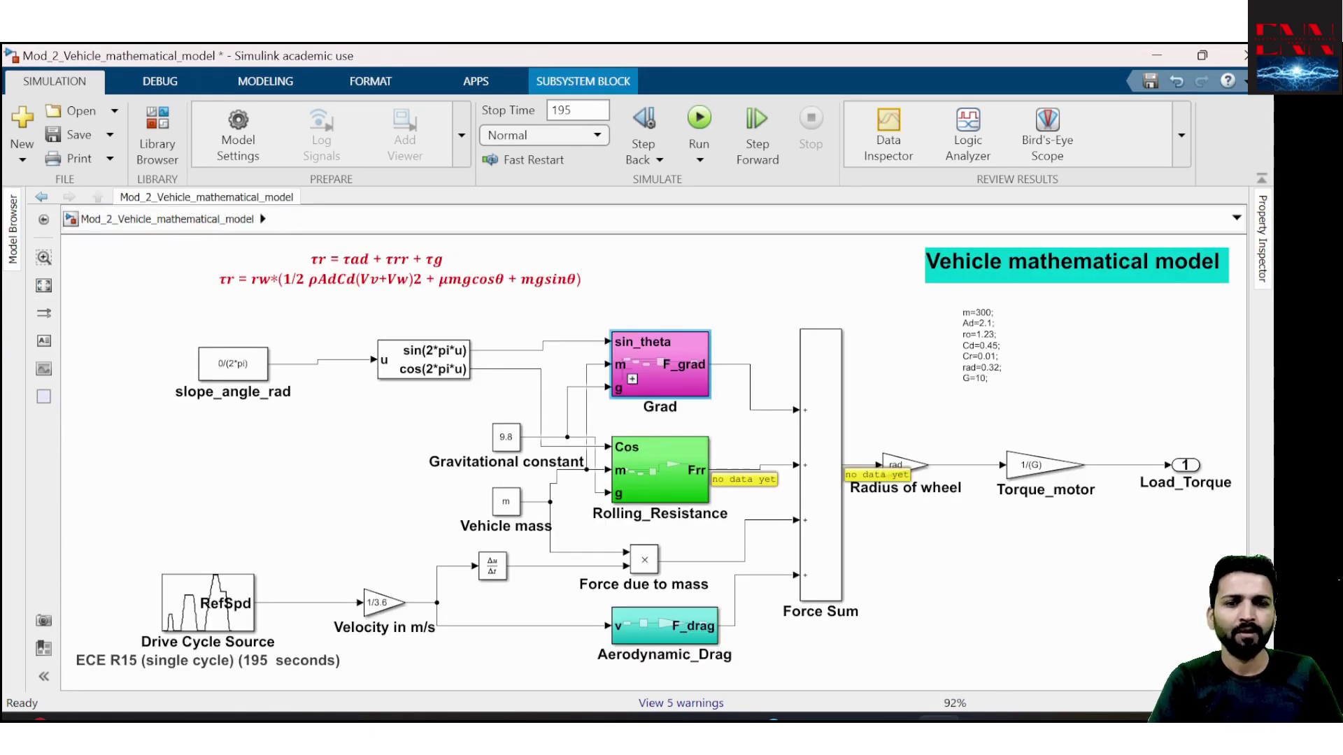
# Shift the sin/cos block and slope_angle_rad constant left, then review the constant's parameters
pyautogui.moveTo(442, 375); pyautogui.dragTo(428, 379)
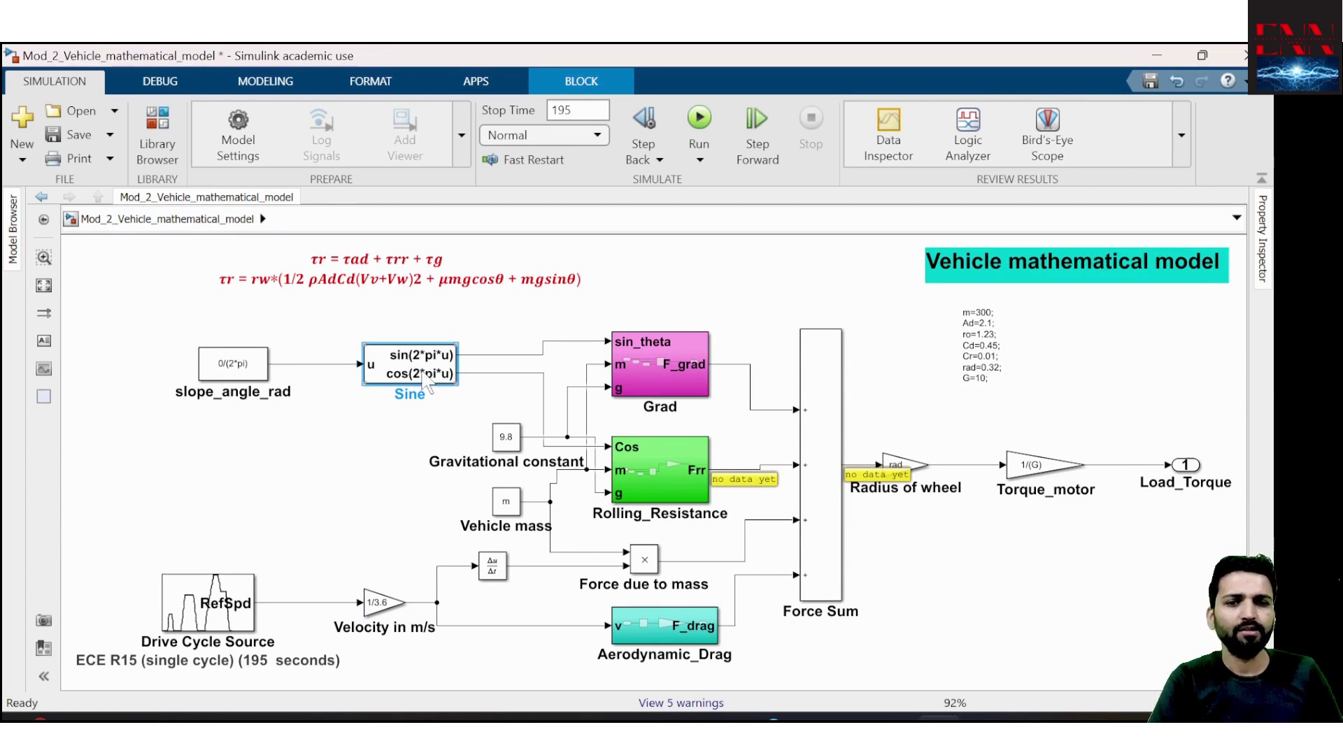
pyautogui.moveTo(220, 382); pyautogui.dragTo(197, 383)
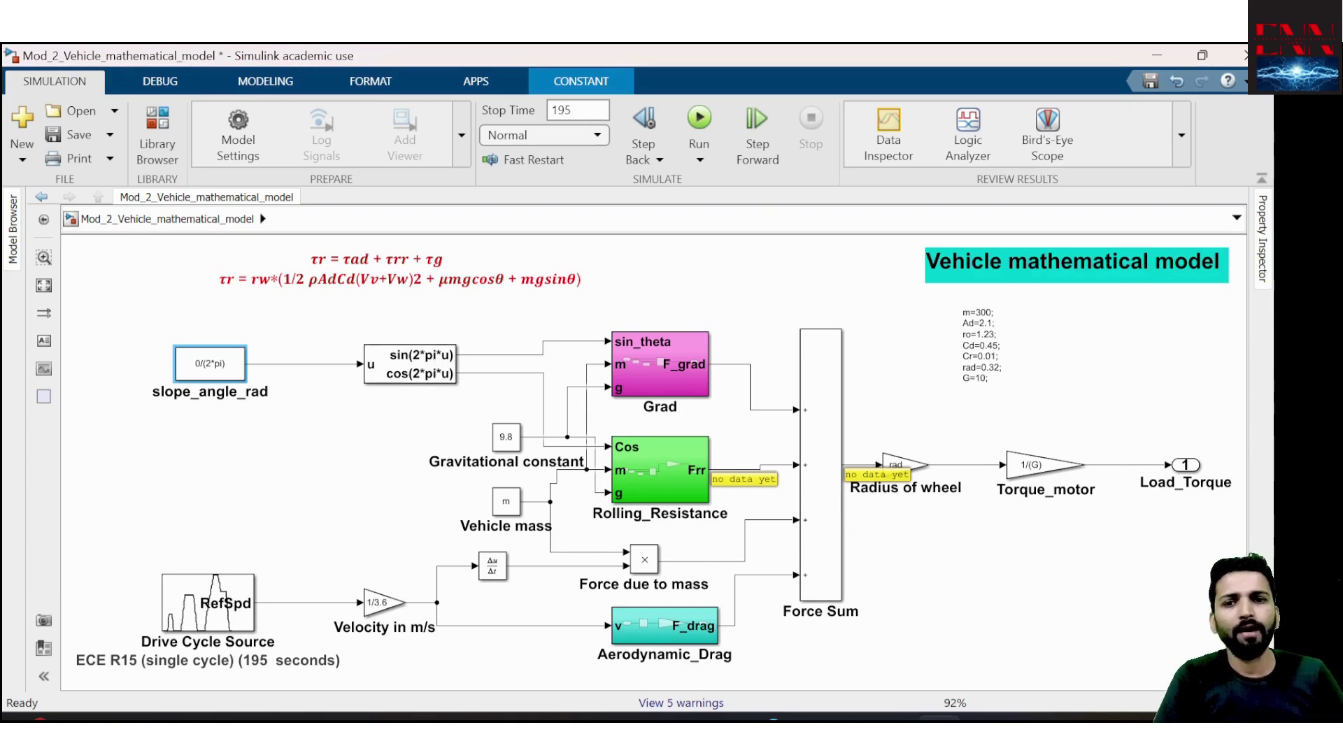
pyautogui.doubleClick(210, 363)
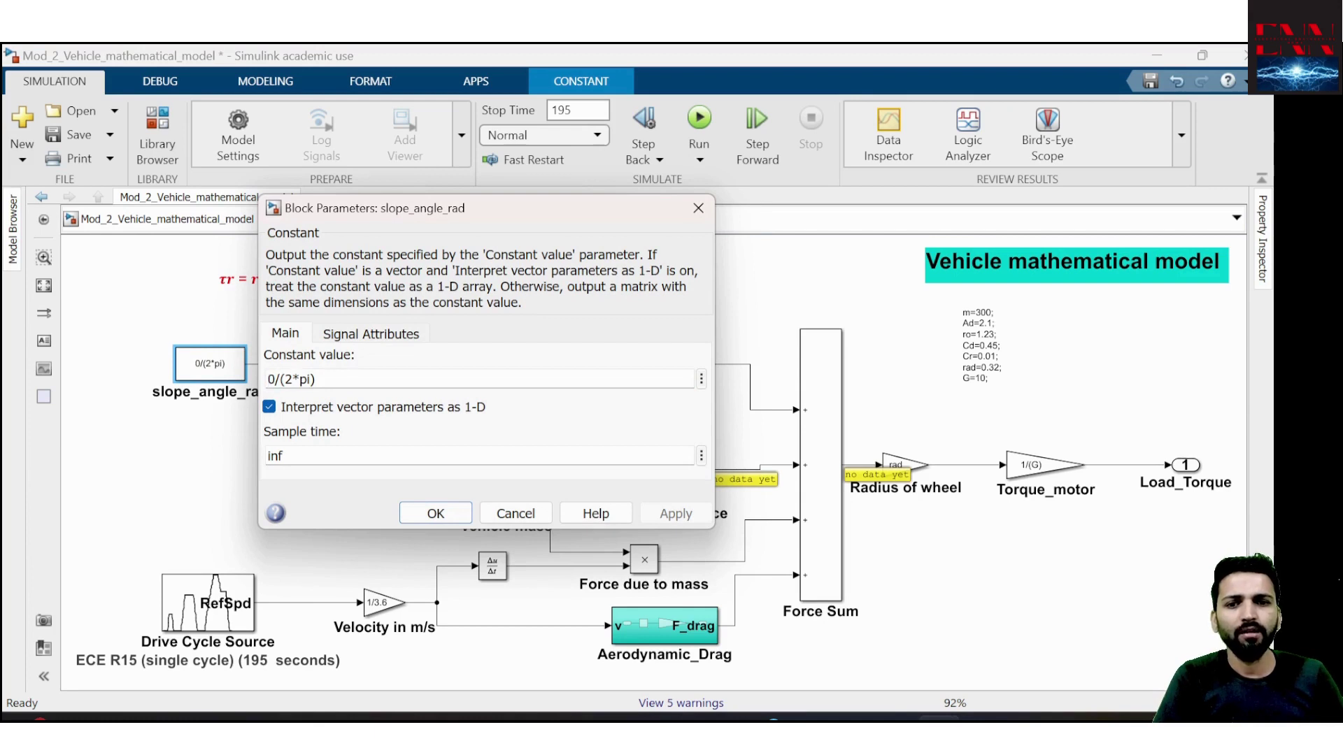
pyautogui.click(435, 513)
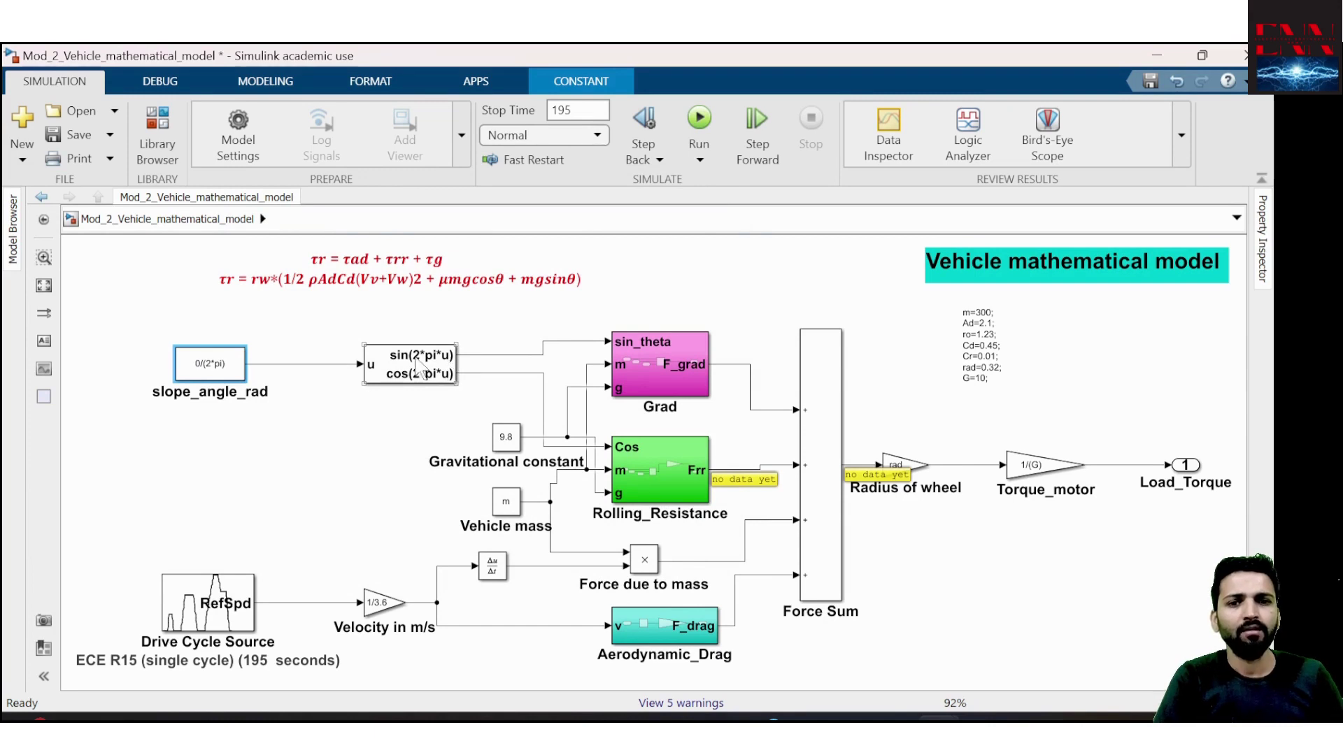
pyautogui.moveTo(425, 388); pyautogui.dragTo(402, 388)
pyautogui.doubleClick(381, 461)
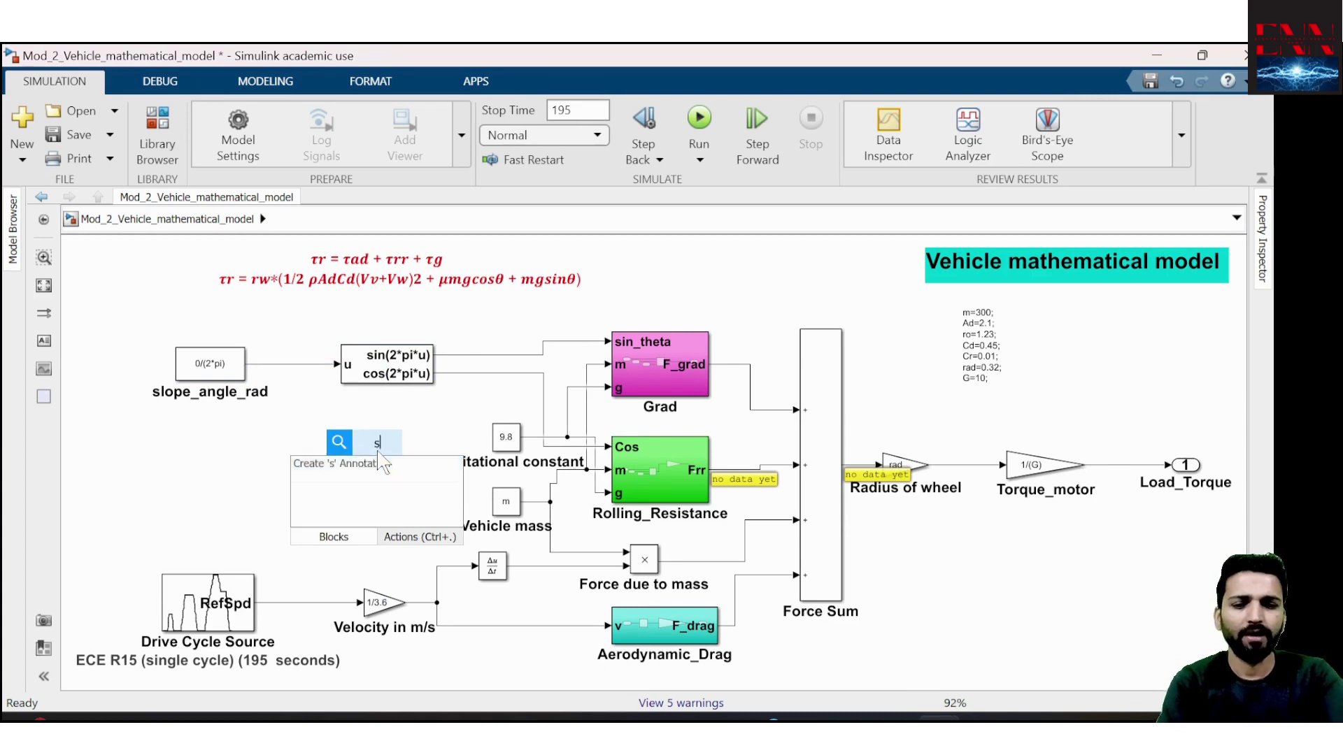
pyautogui.write('sine')
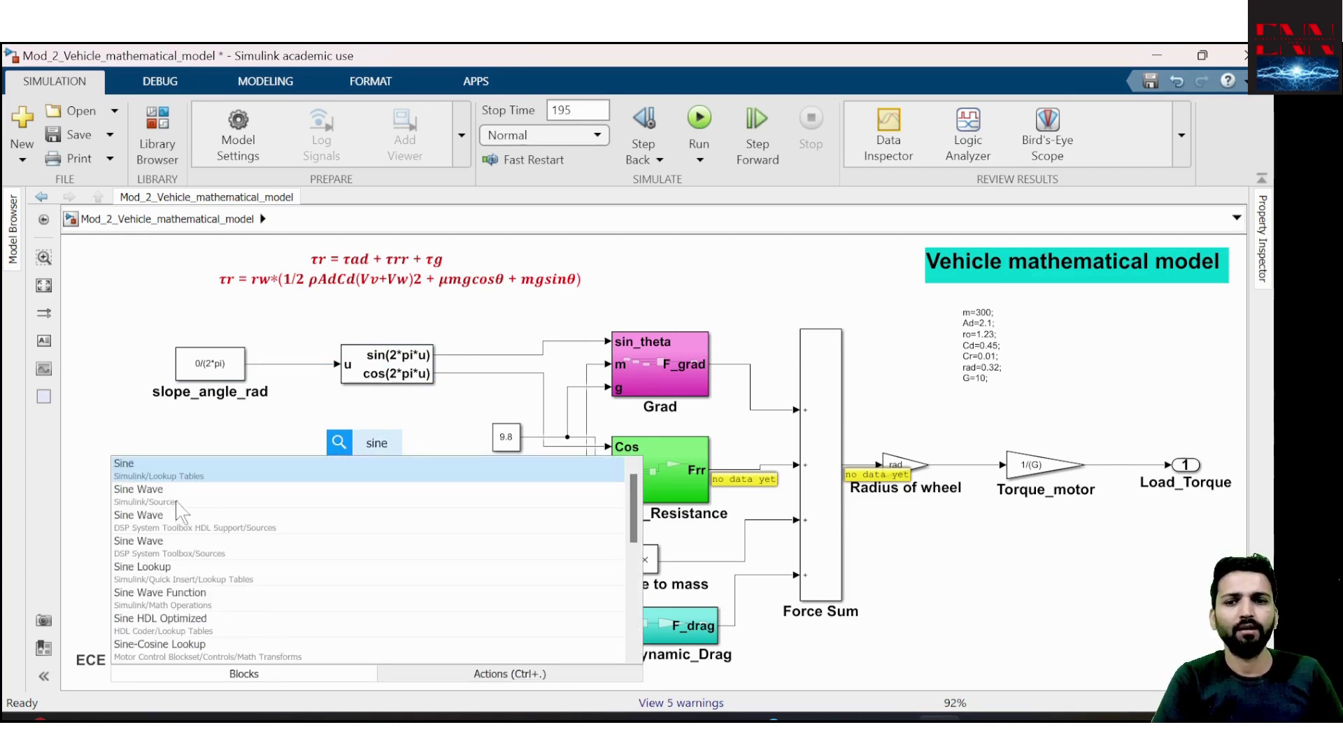
pyautogui.click(213, 467)
pyautogui.moveTo(367, 465); pyautogui.dragTo(319, 462)
pyautogui.doubleClick(316, 465)
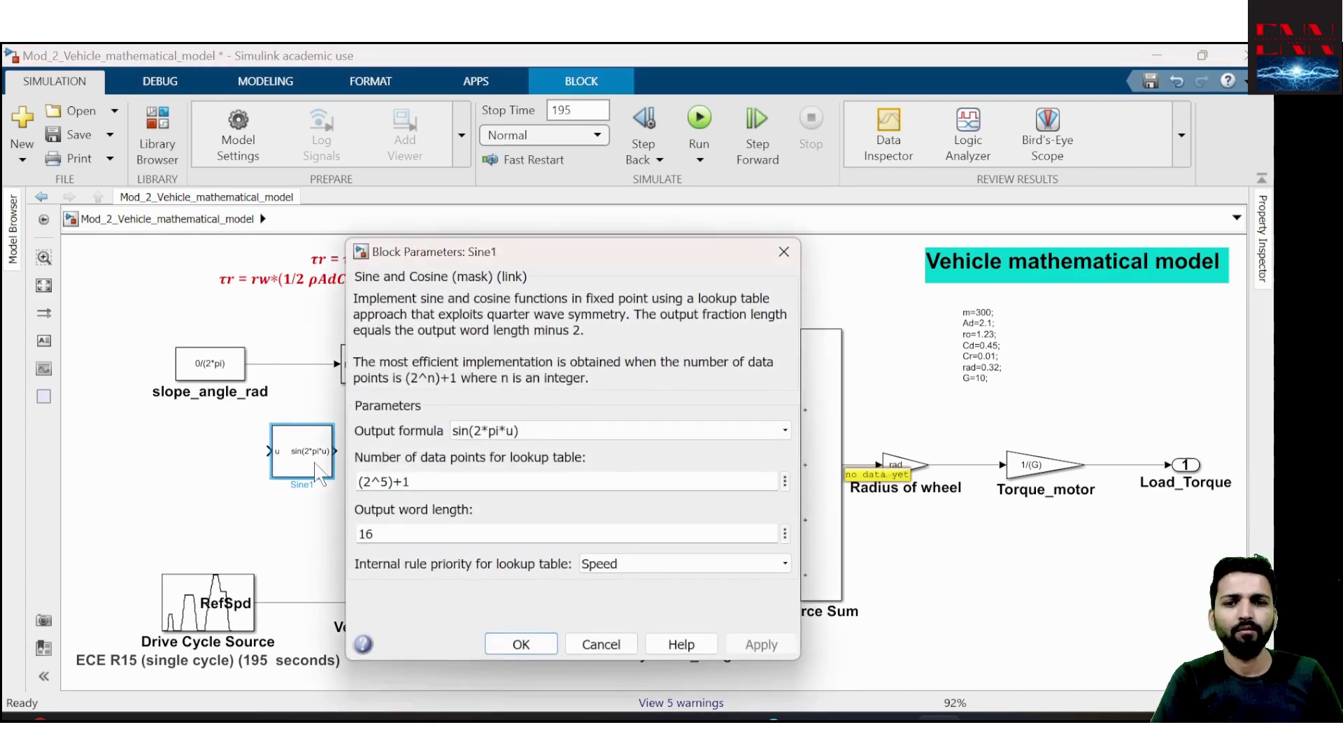
pyautogui.click(521, 644)
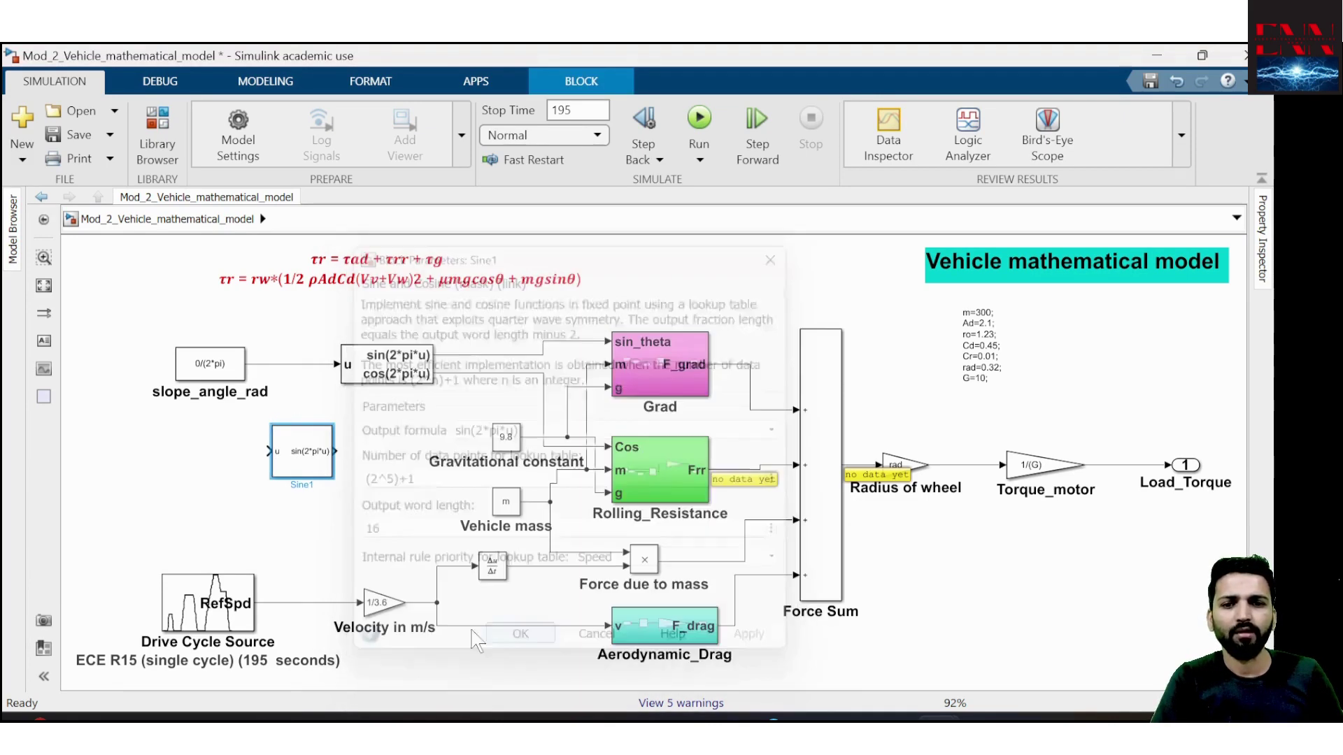
pyautogui.press('Delete')
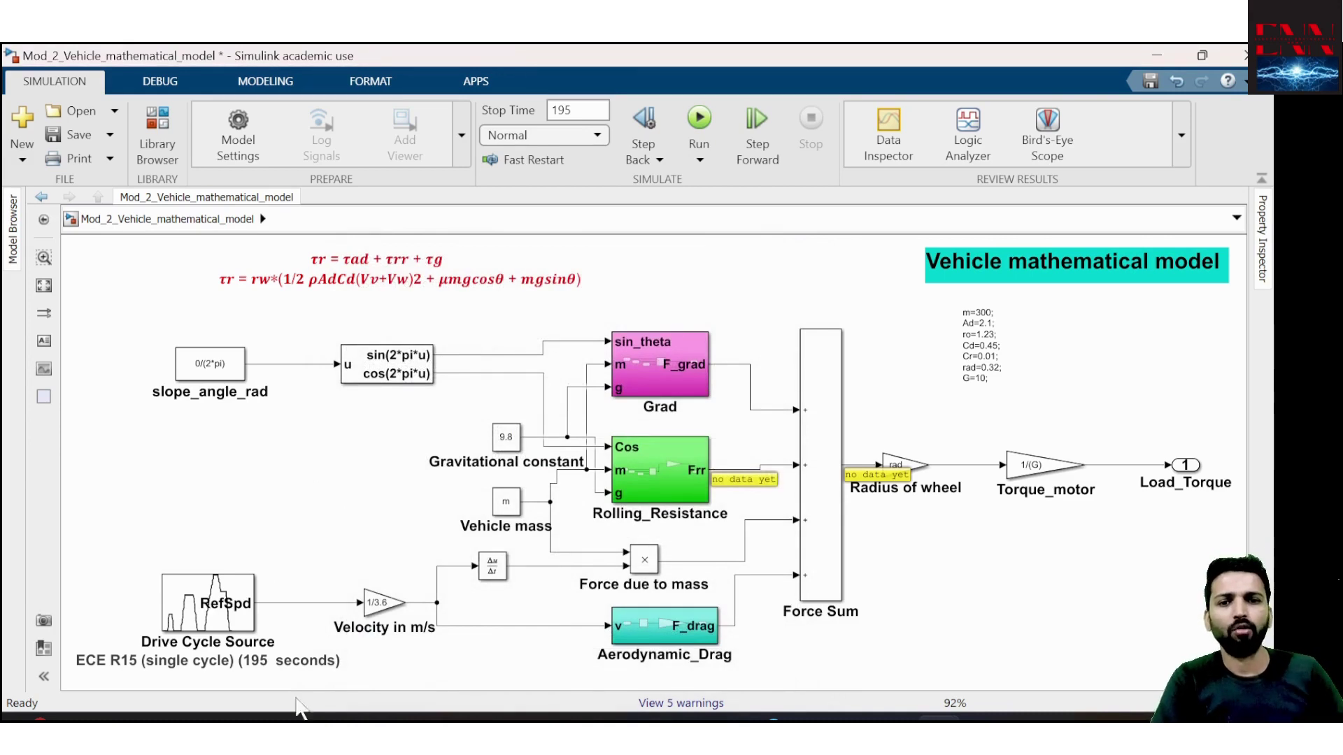
pyautogui.click(381, 383)
# Set the slope_angle_rad constant value to 5/(2*pi)
pyautogui.click(209, 374)
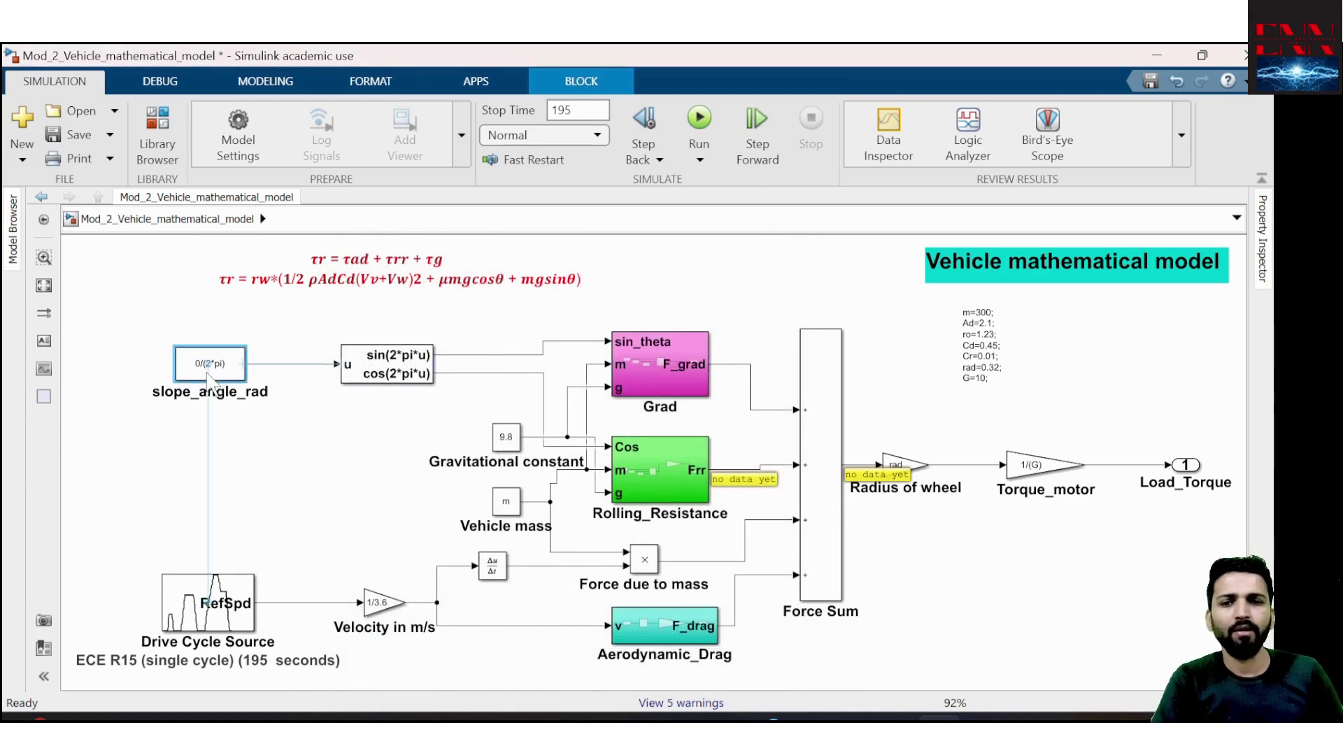
pyautogui.doubleClick(209, 374)
pyautogui.click(274, 379)
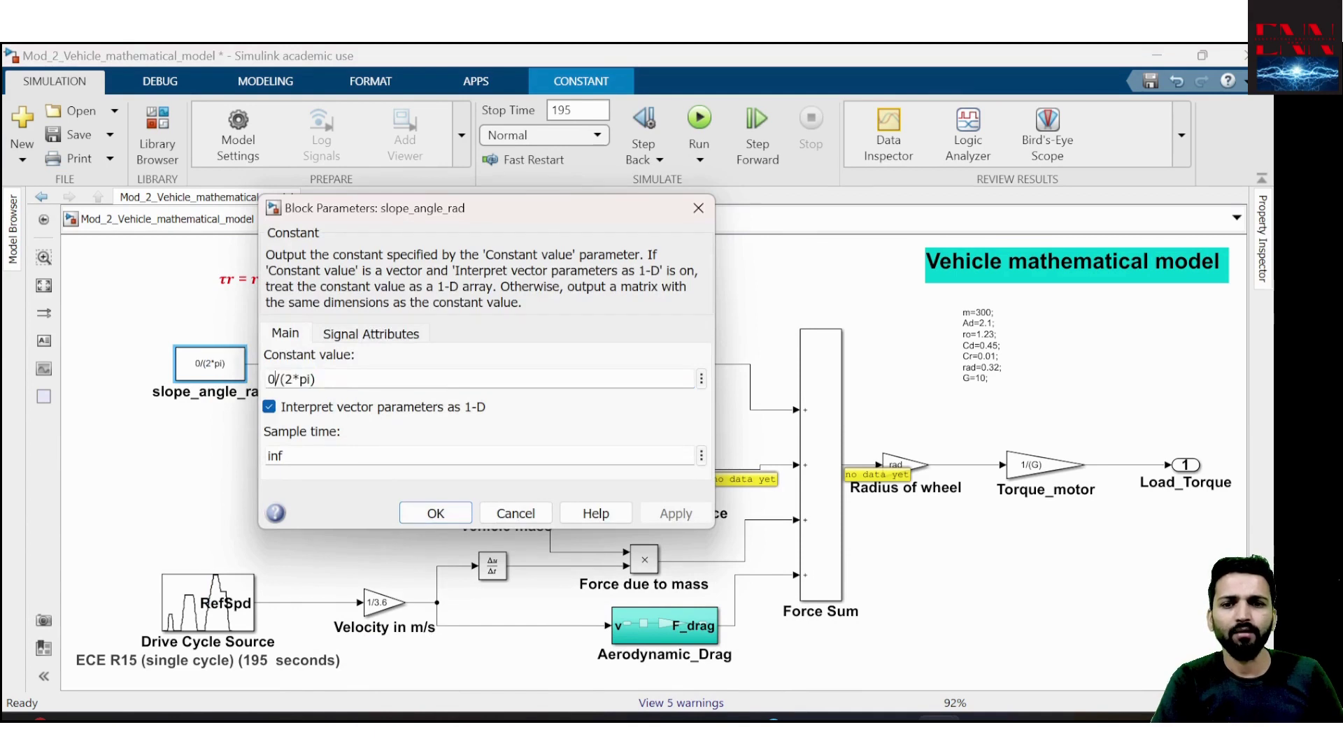
pyautogui.write('5')
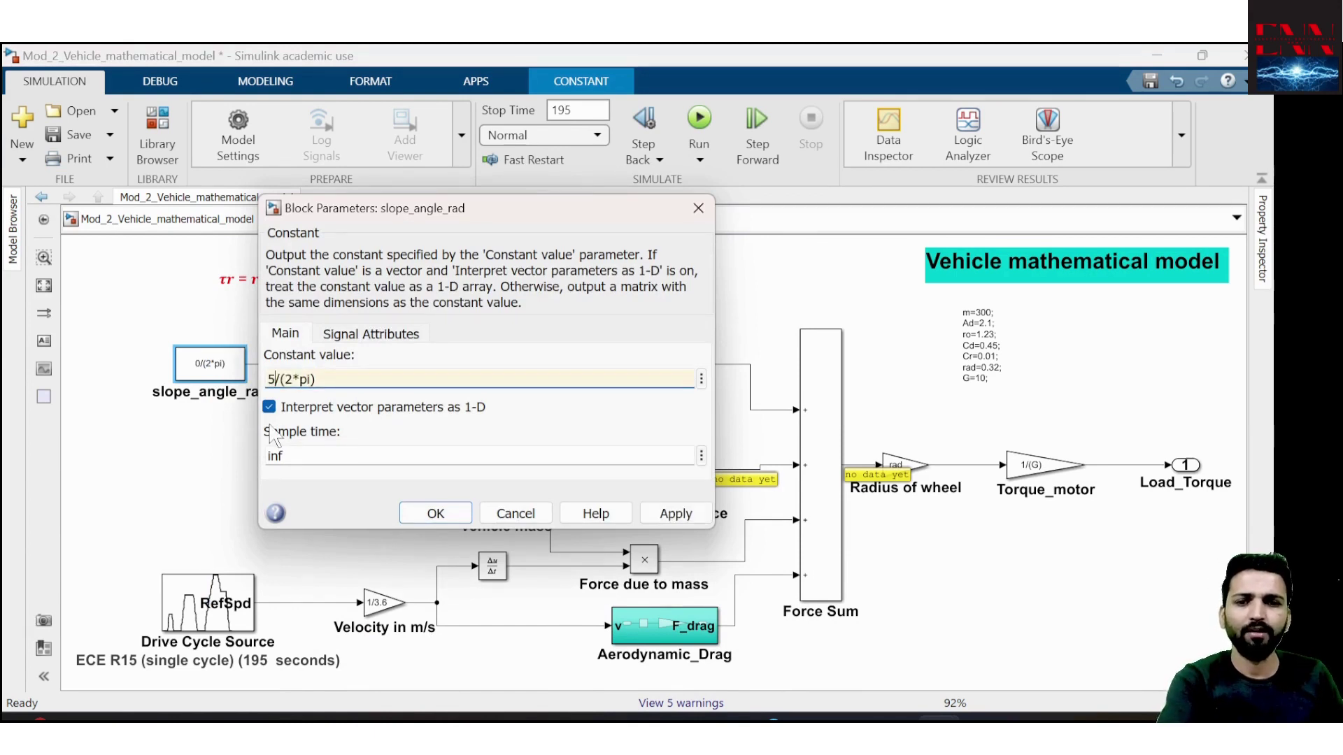
pyautogui.click(434, 513)
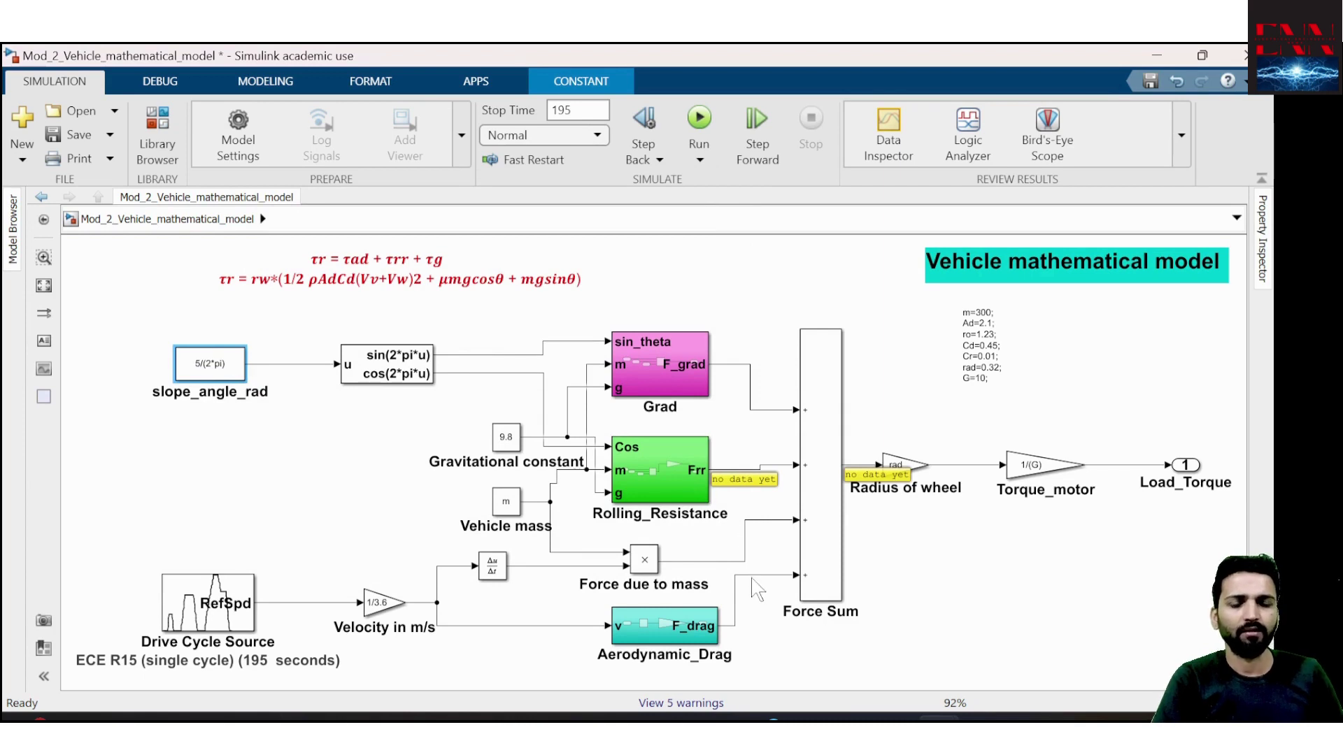
# Marquee-select the Force due to mass block together with its connecting lines
pyautogui.click(234, 287)
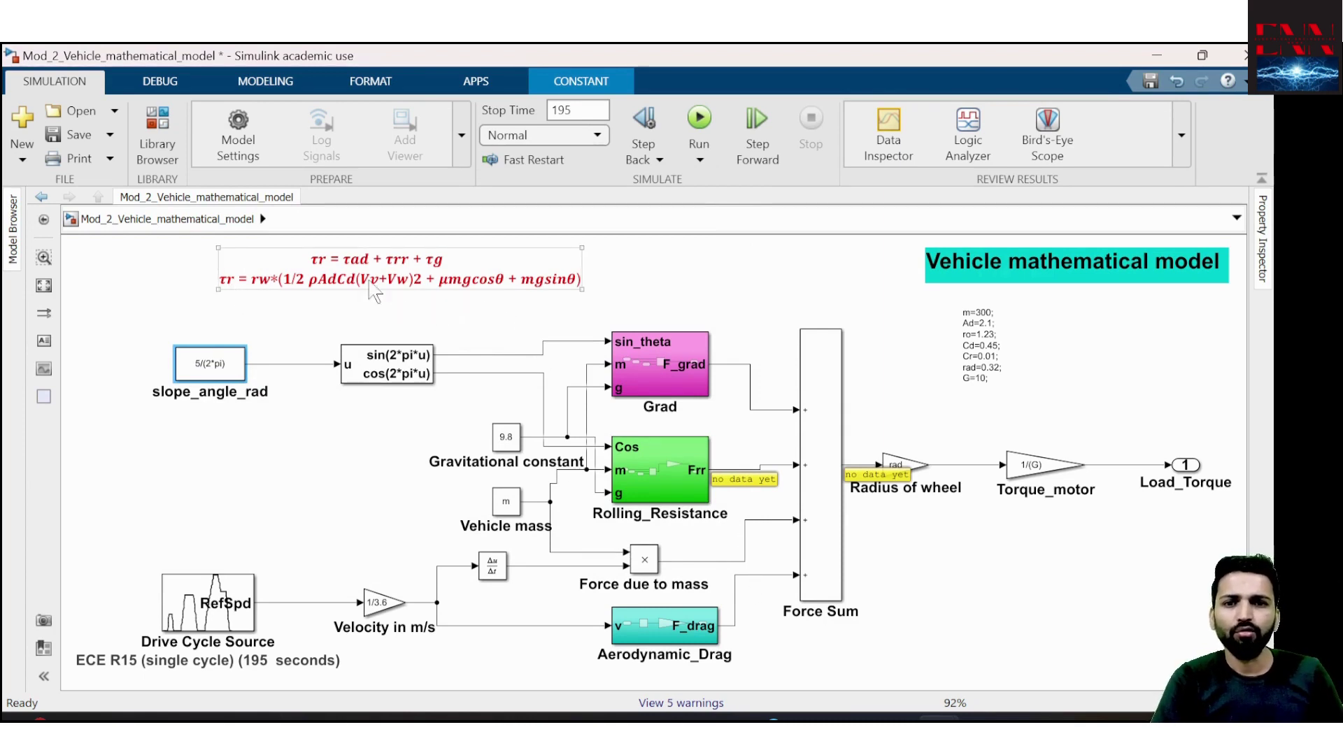
pyautogui.moveTo(693, 544); pyautogui.dragTo(588, 589)
pyautogui.keyDown('shift'); pyautogui.click(402, 282); pyautogui.keyUp('shift')
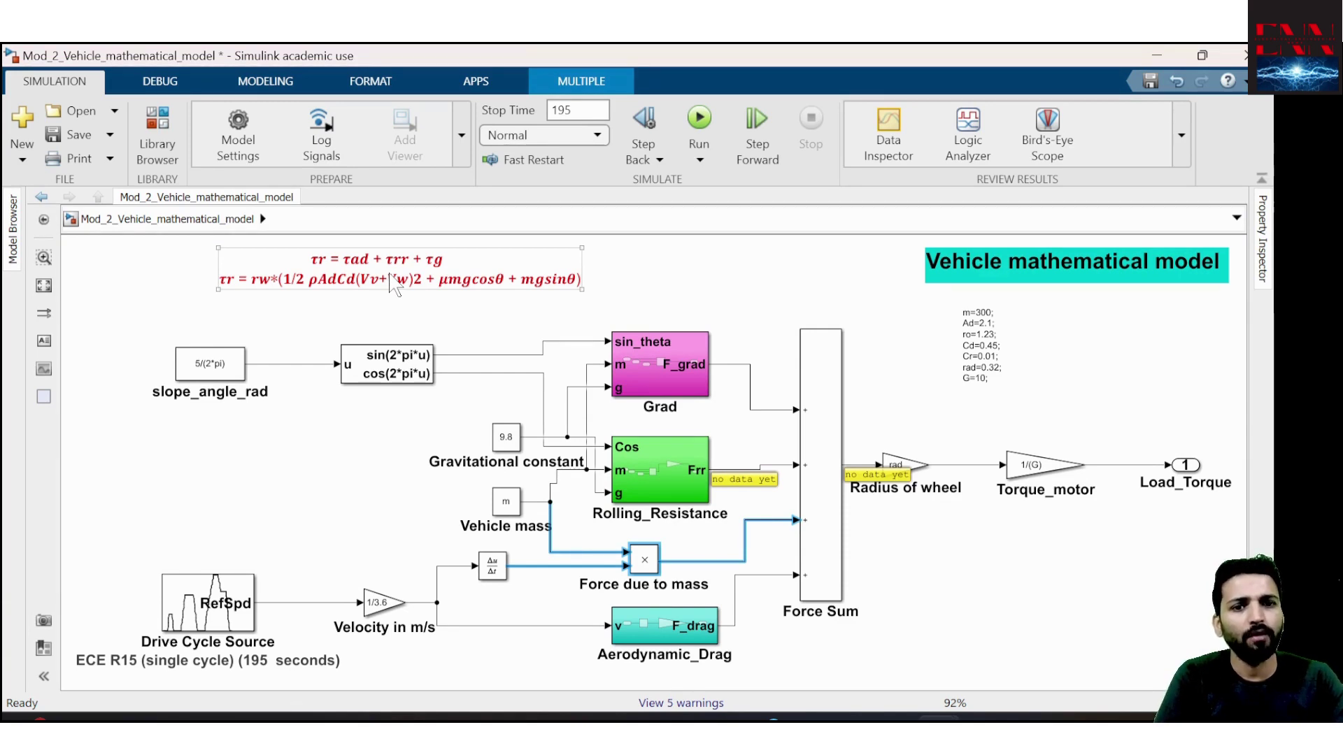
pyautogui.click(689, 546)
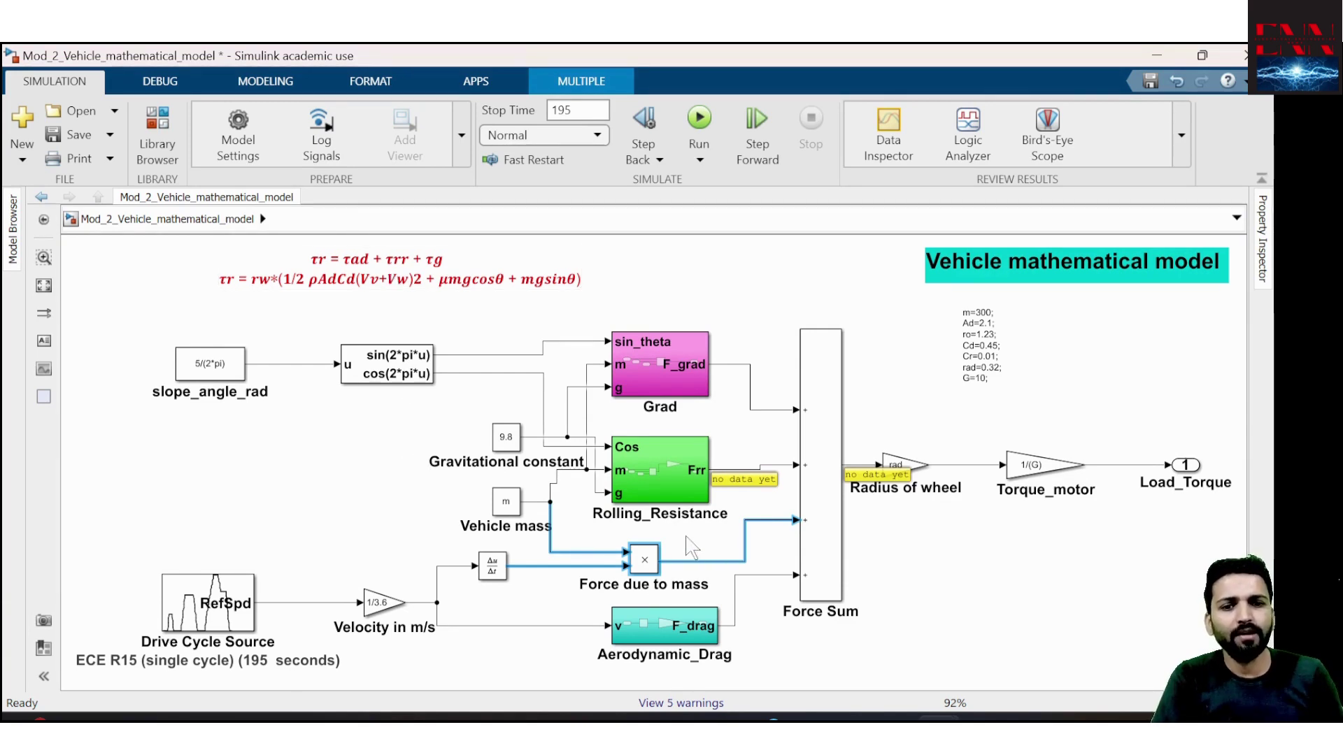
pyautogui.moveTo(686, 537); pyautogui.dragTo(563, 593)
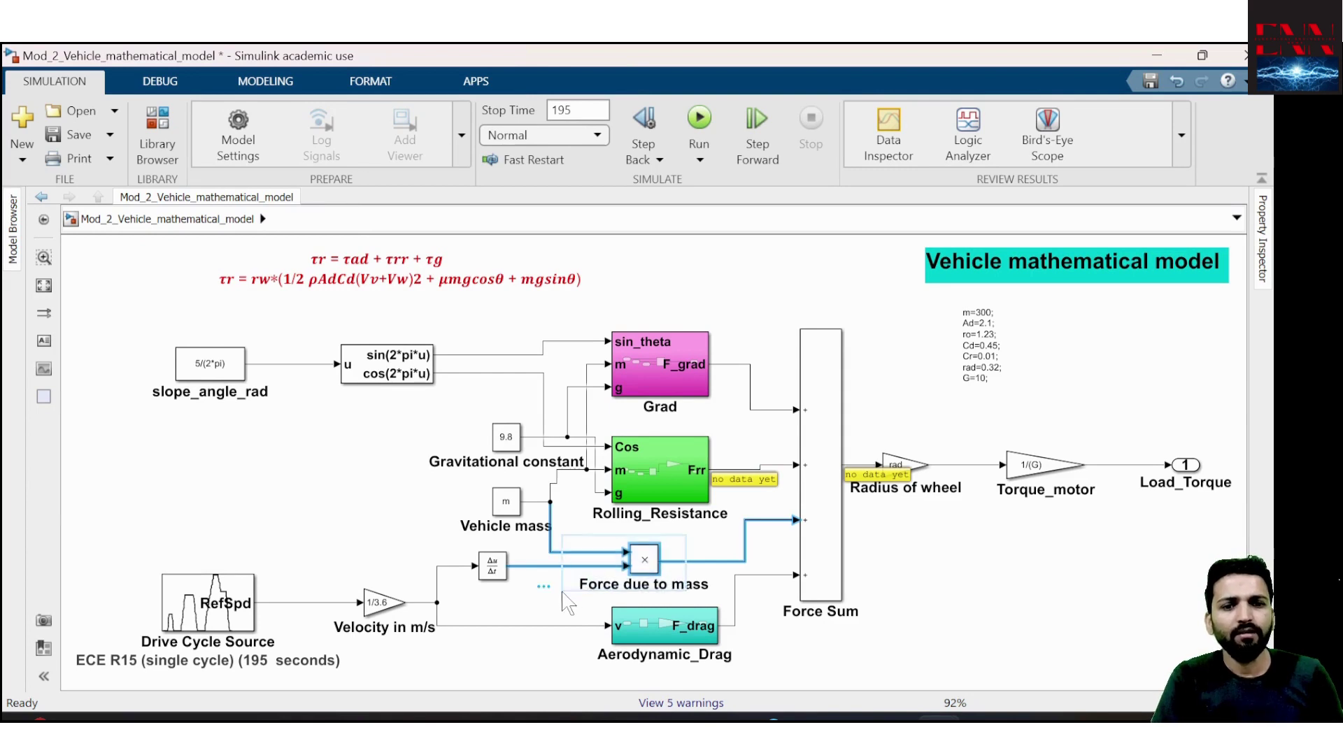
# Give the Force due to mass product block an orange background
pyautogui.rightClick(649, 566)
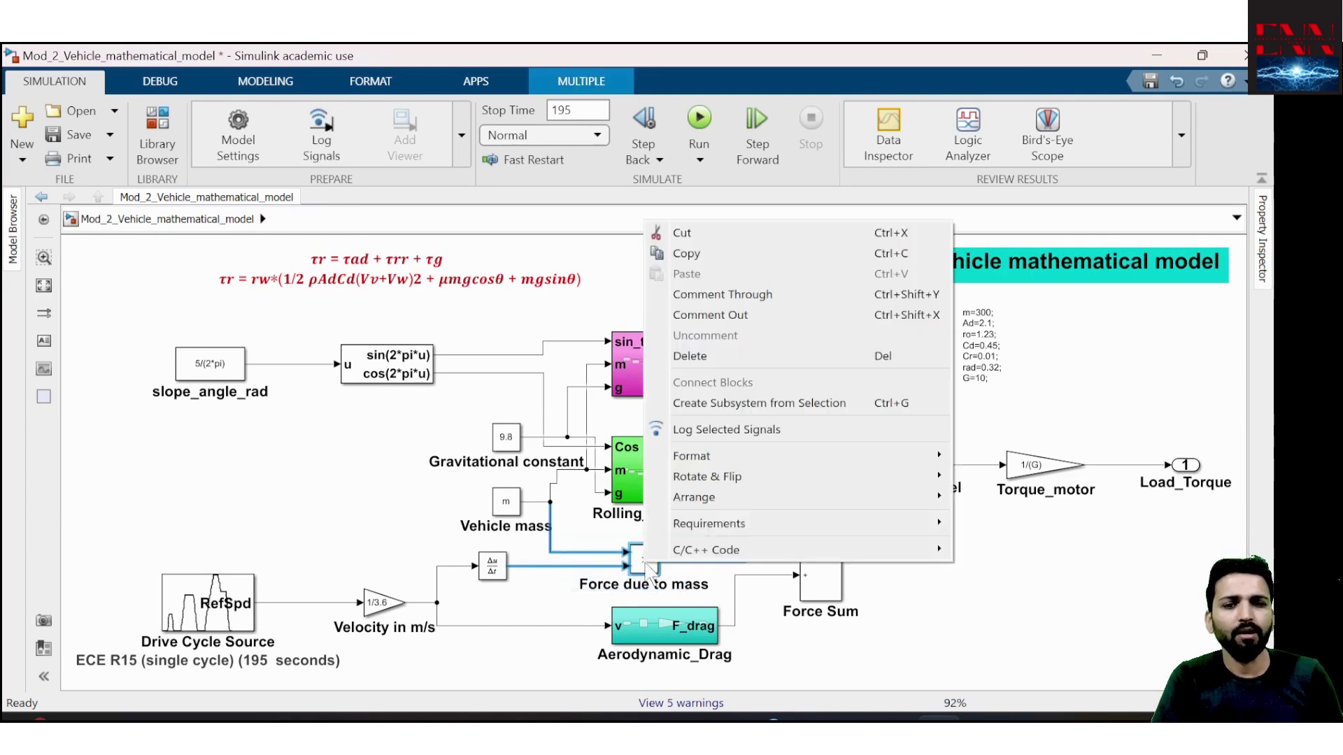
pyautogui.moveTo(754, 498)
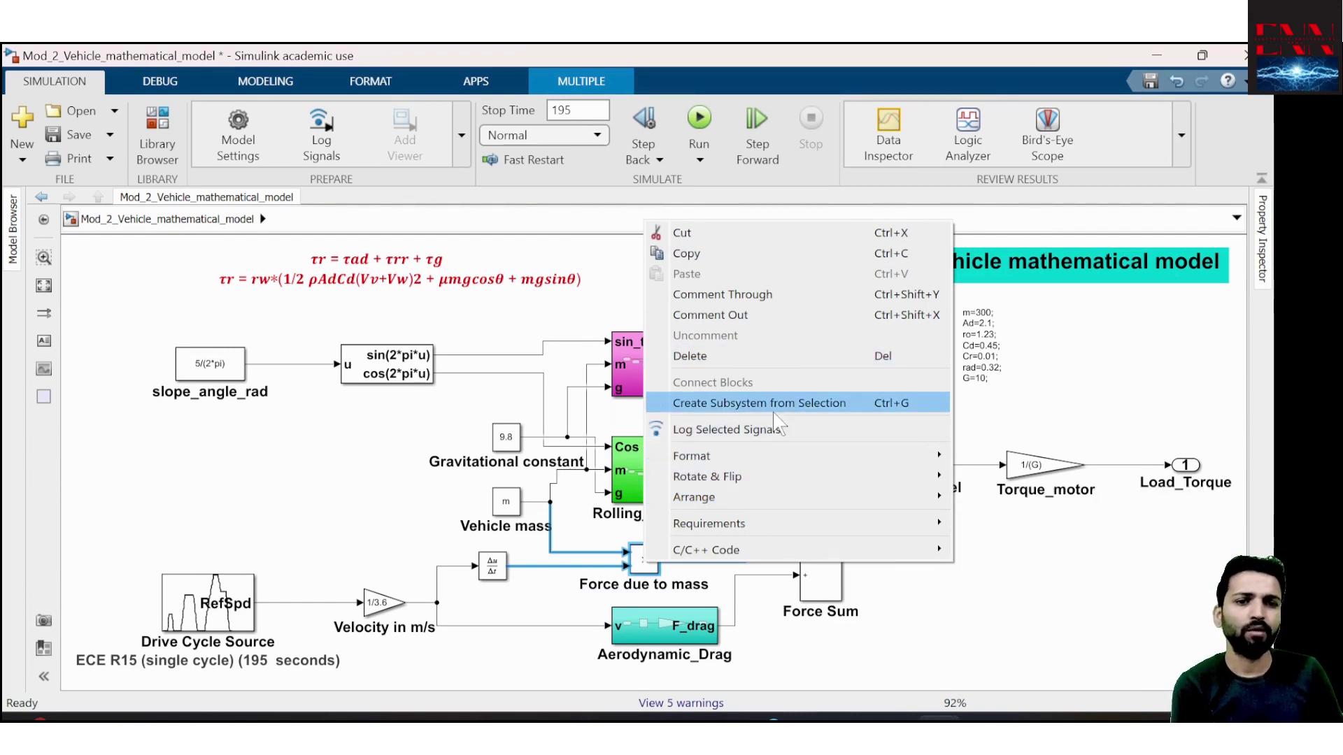
pyautogui.moveTo(776, 456)
pyautogui.moveTo(1050, 507)
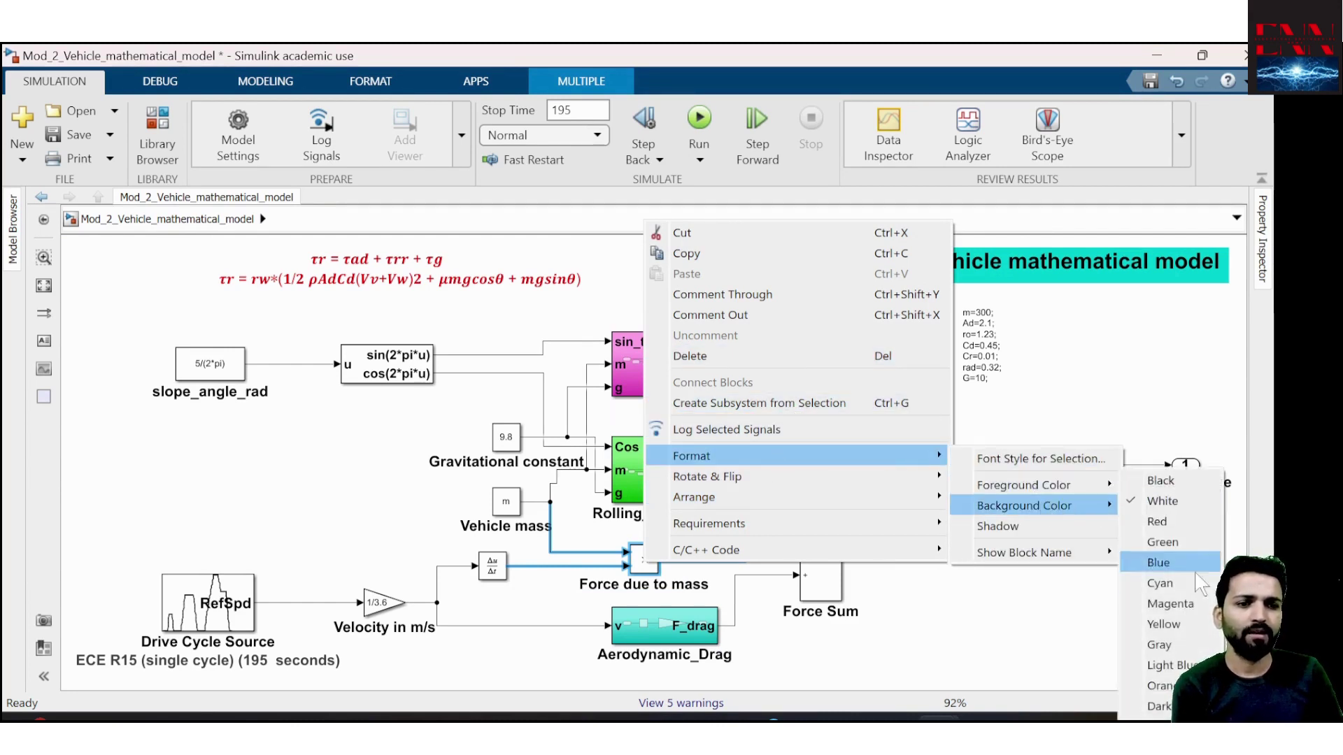
pyautogui.click(1161, 686)
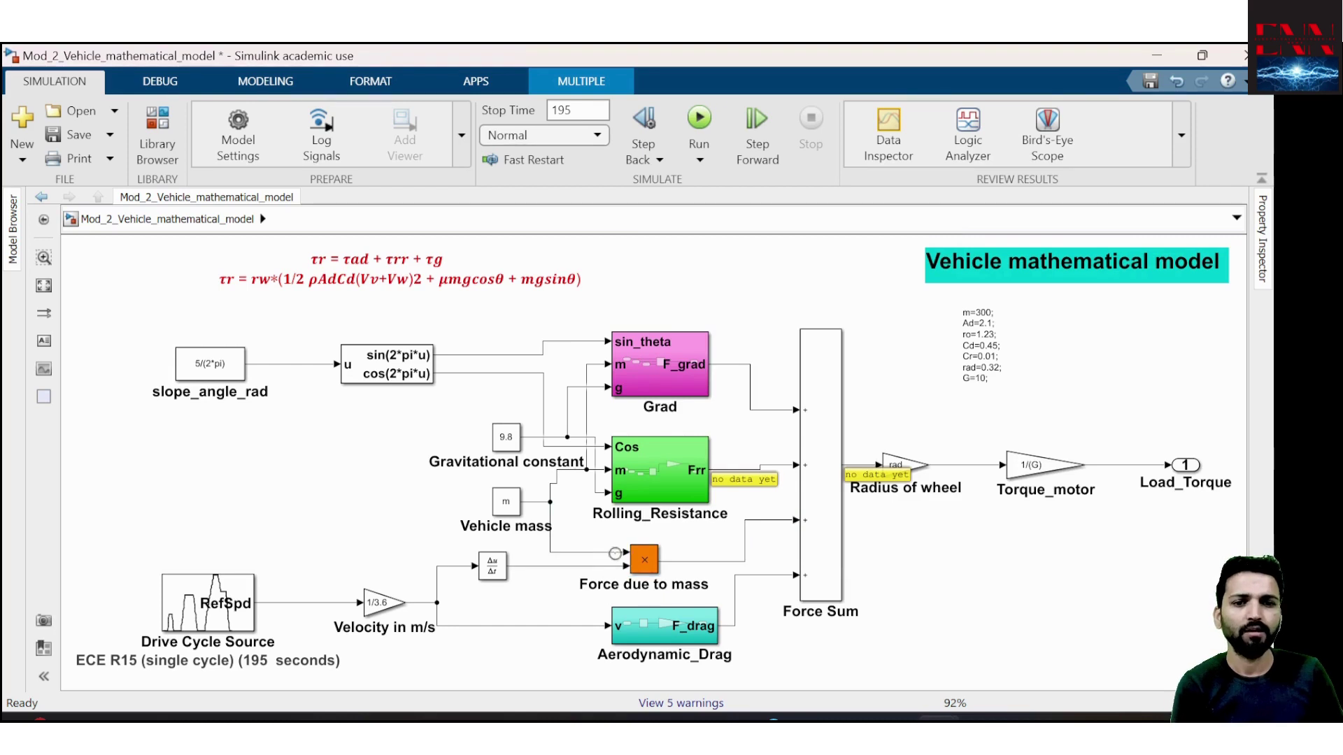
# Nudge the block right, convert it into a Subsystem, and resize the new block
pyautogui.click(644, 560)
pyautogui.moveTo(644, 559); pyautogui.dragTo(605, 588)
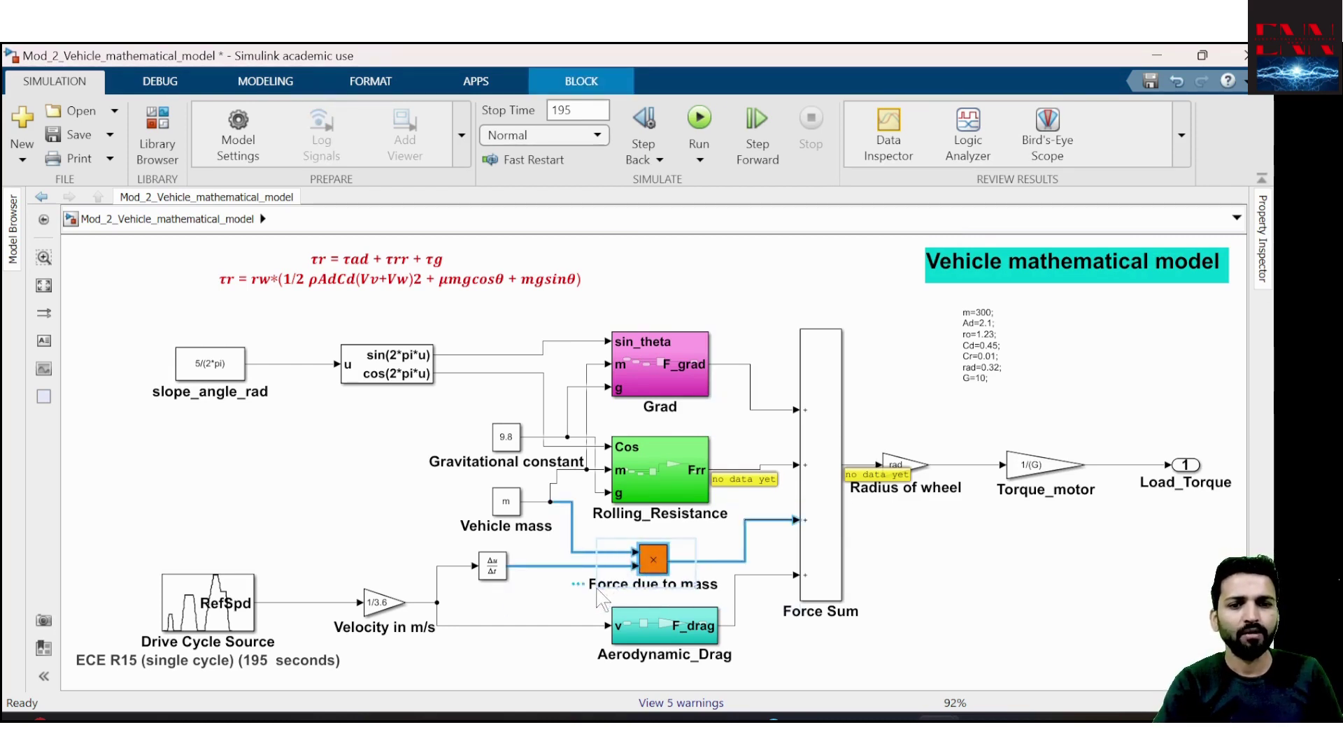
pyautogui.rightClick(656, 564)
pyautogui.click(781, 393)
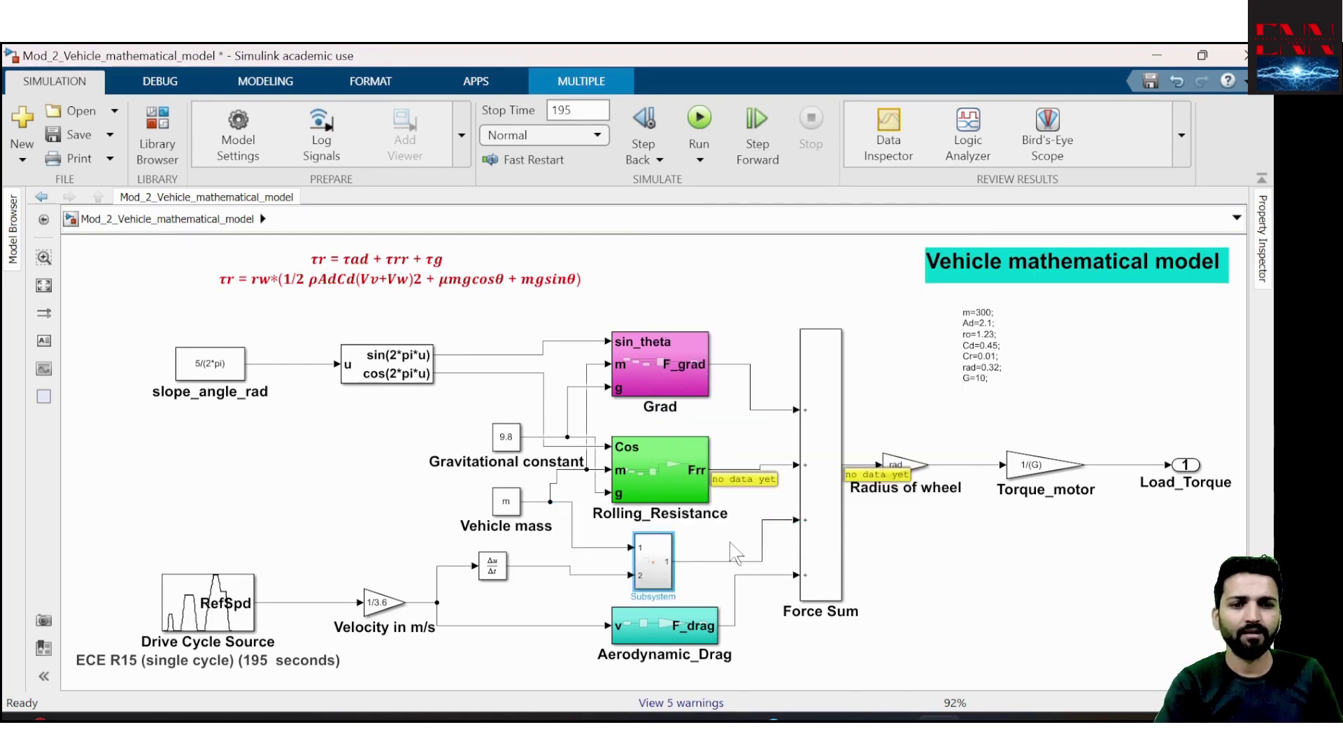
pyautogui.moveTo(661, 563); pyautogui.dragTo(657, 567)
# Open the subsystem and name its two input ports m and a
pyautogui.doubleClick(657, 567)
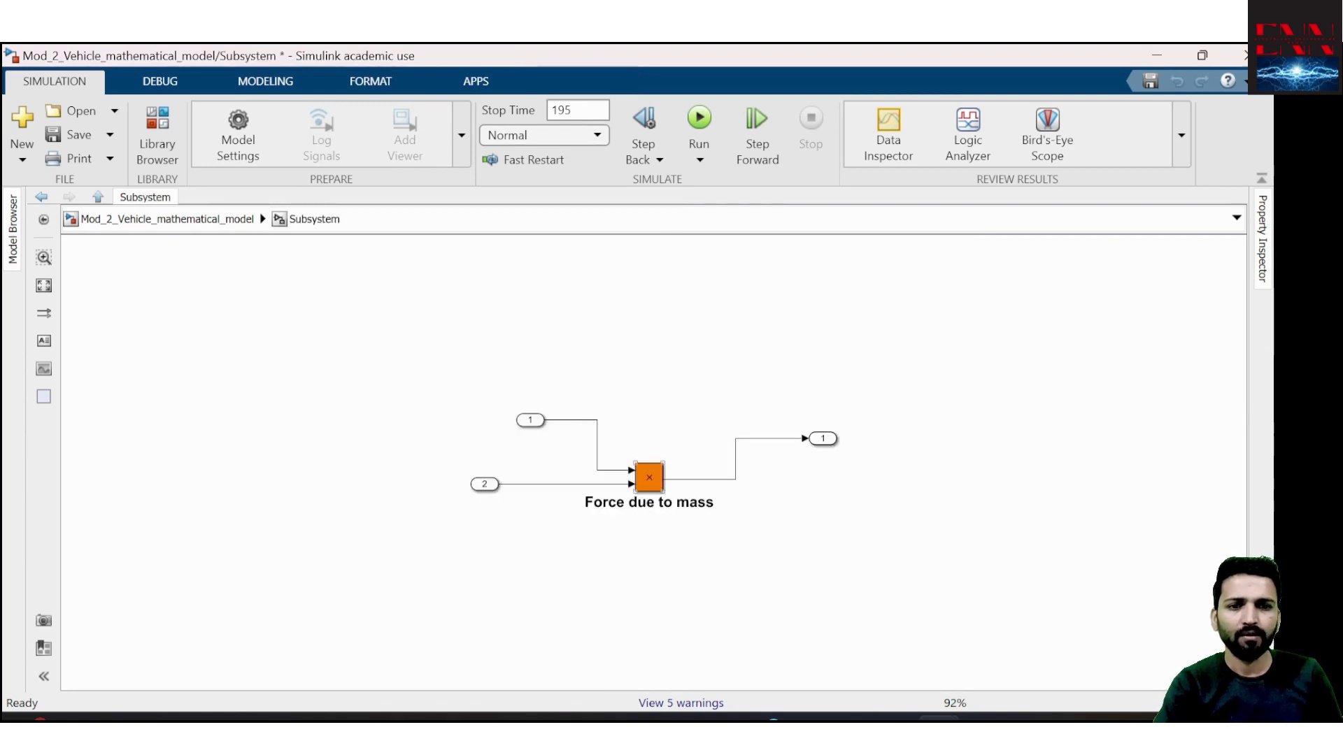
pyautogui.click(530, 419)
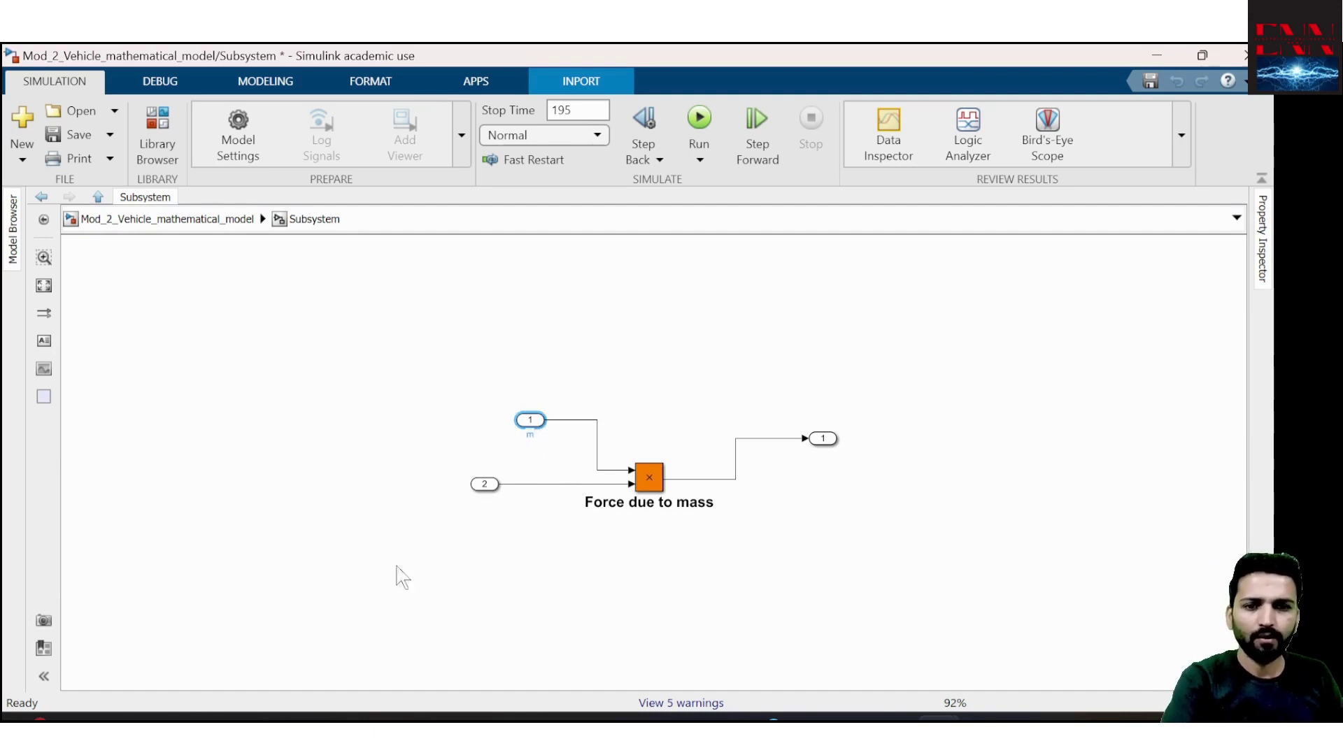
pyautogui.click(484, 483)
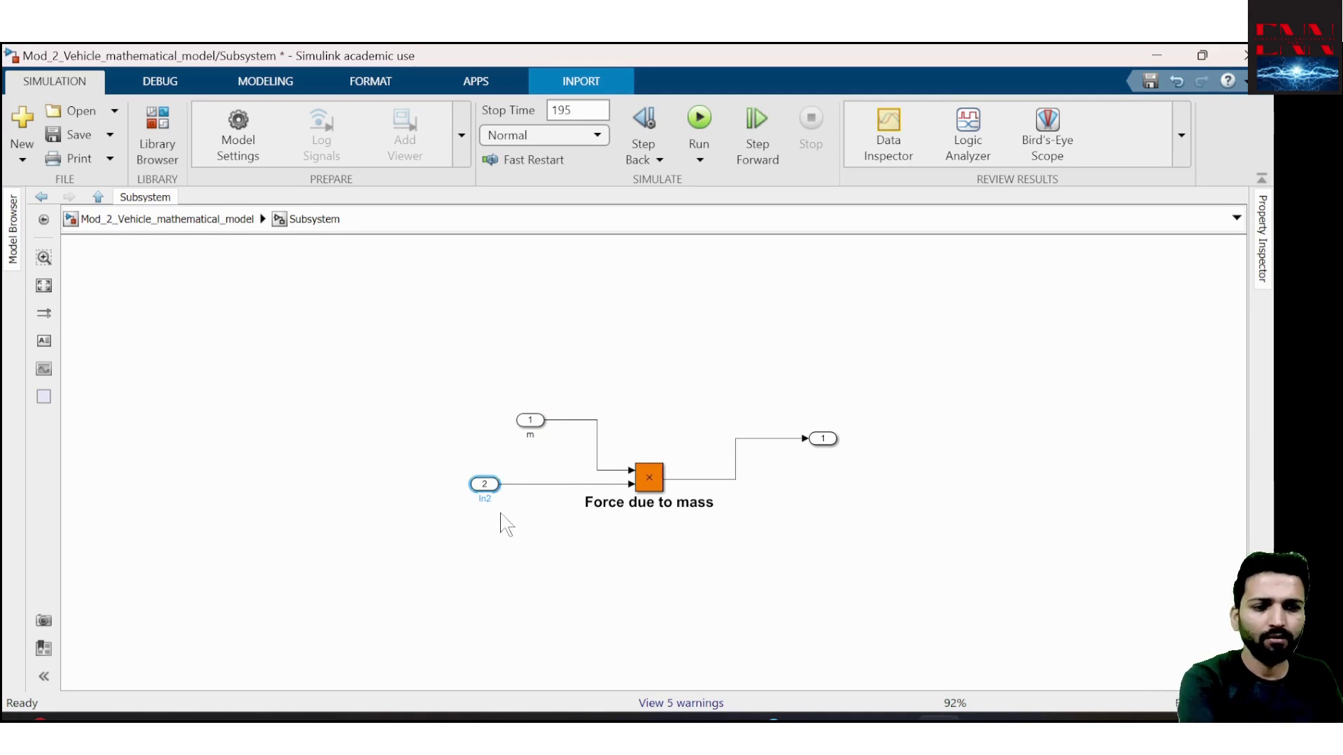
pyautogui.write('a')
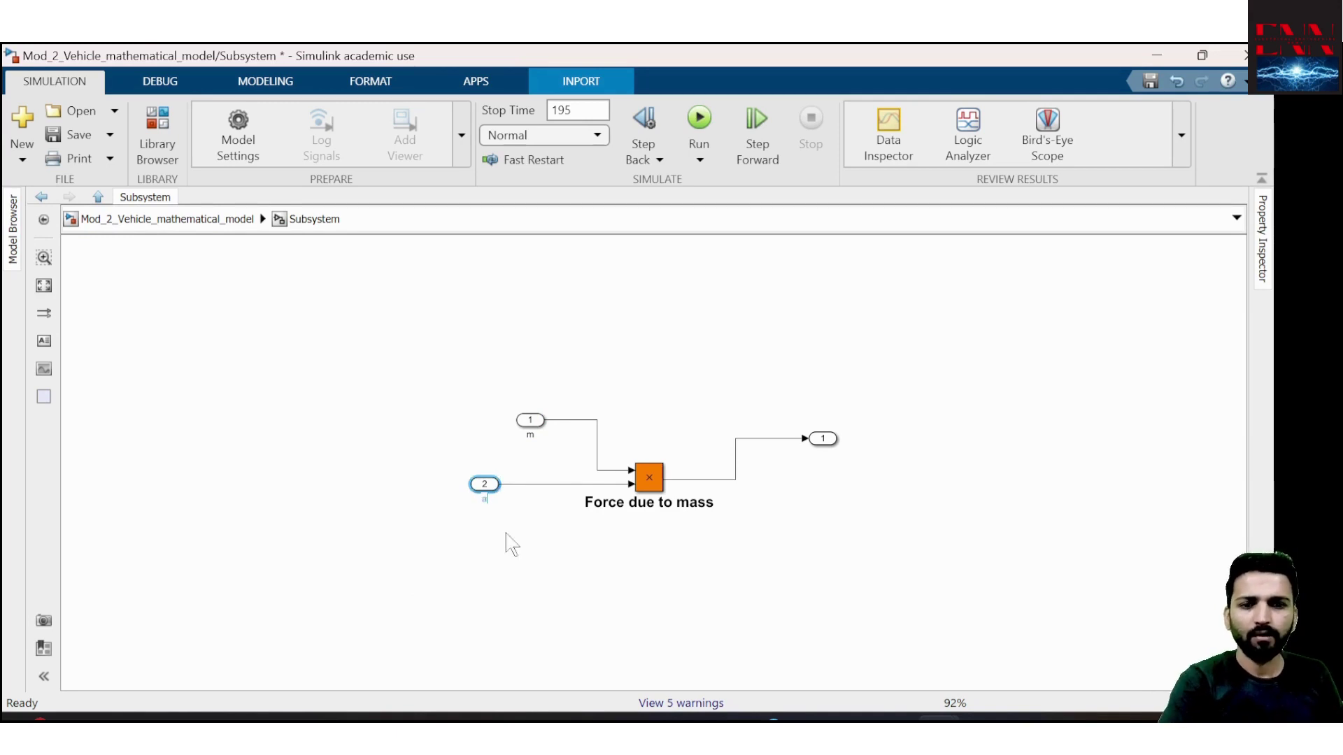
pyautogui.click(528, 566)
# Name the output port Fa and return to the top-level vehicle model
pyautogui.click(825, 439)
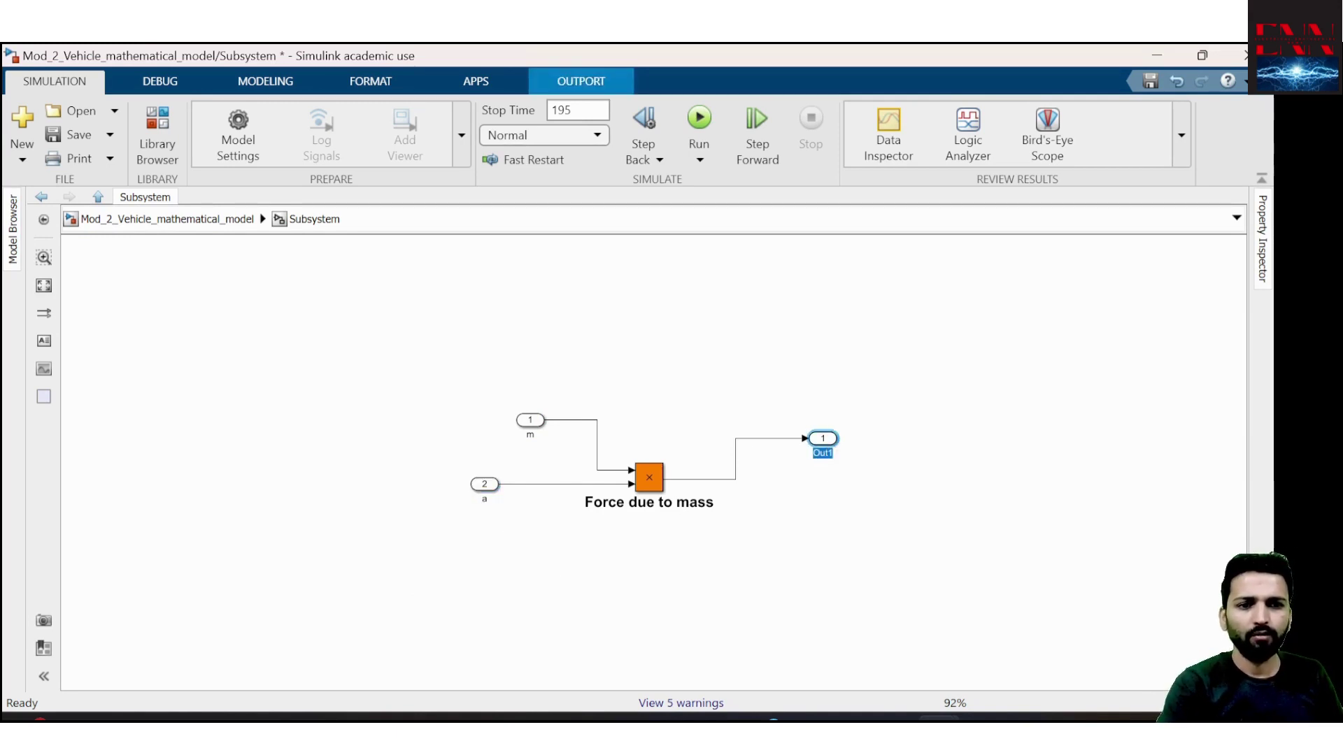
pyautogui.write('Fa')
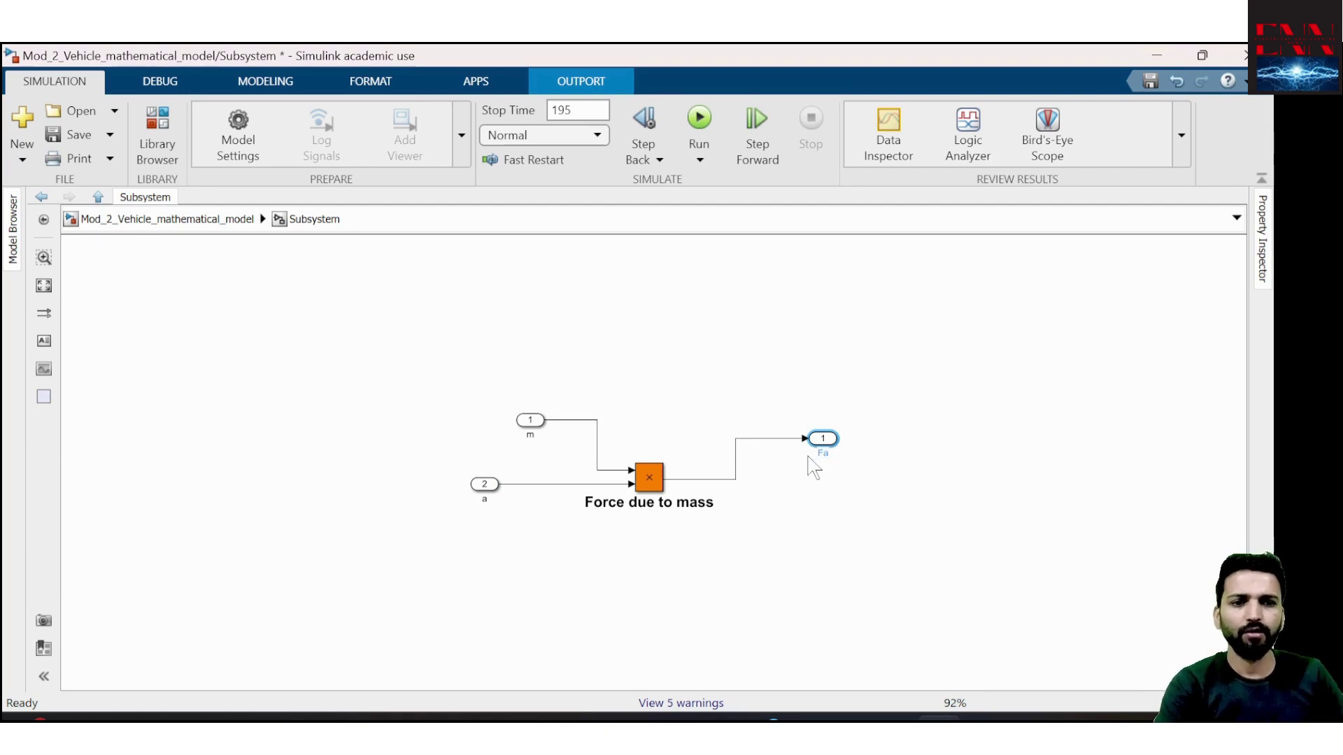
pyautogui.click(813, 554)
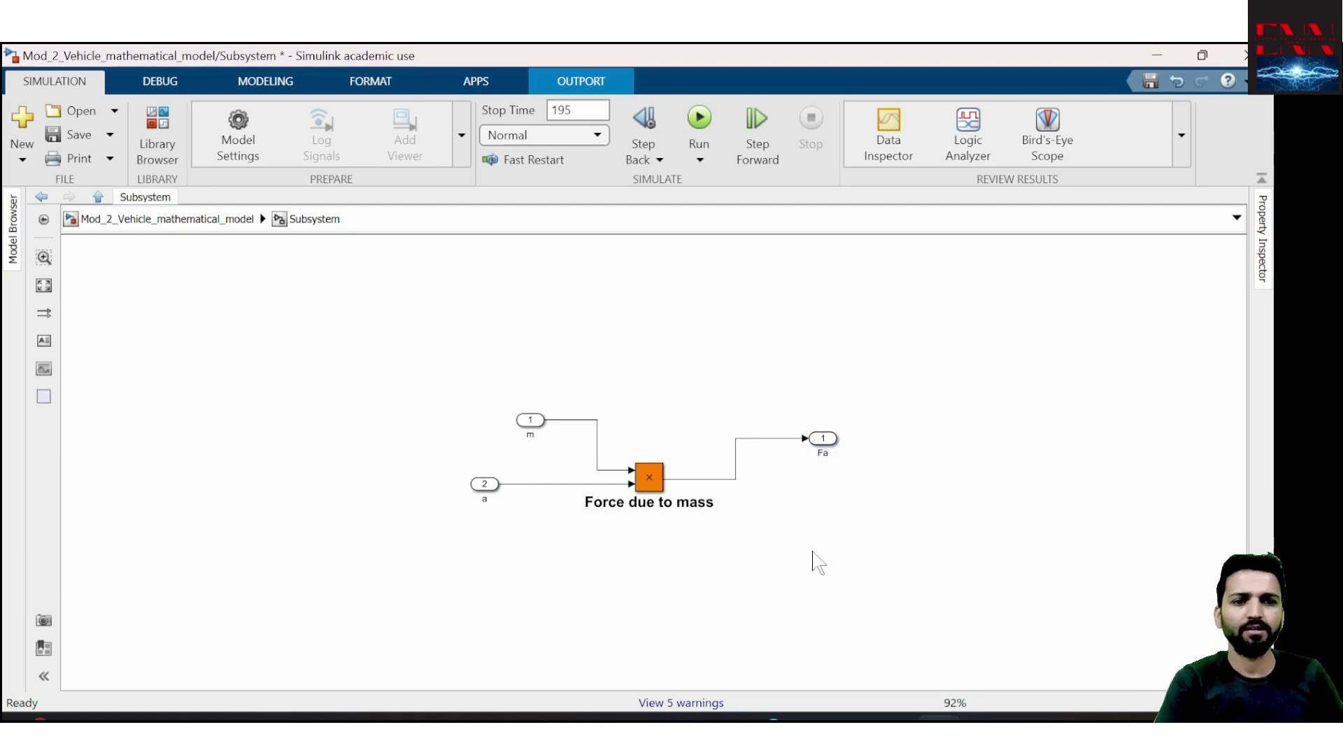
pyautogui.click(168, 219)
pyautogui.click(643, 580)
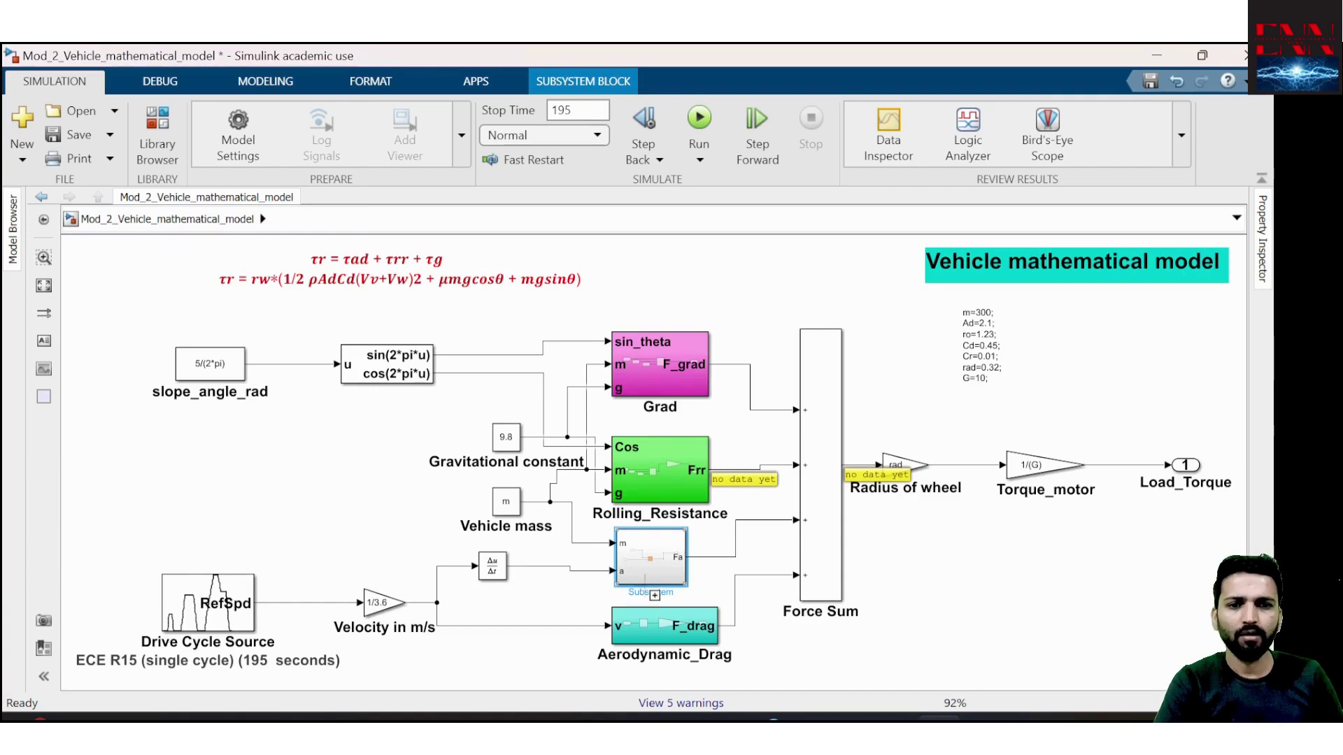
# Nudge the Derivative block and set the Subsystem label font to bold, size 14
pyautogui.moveTo(495, 576); pyautogui.dragTo(500, 591)
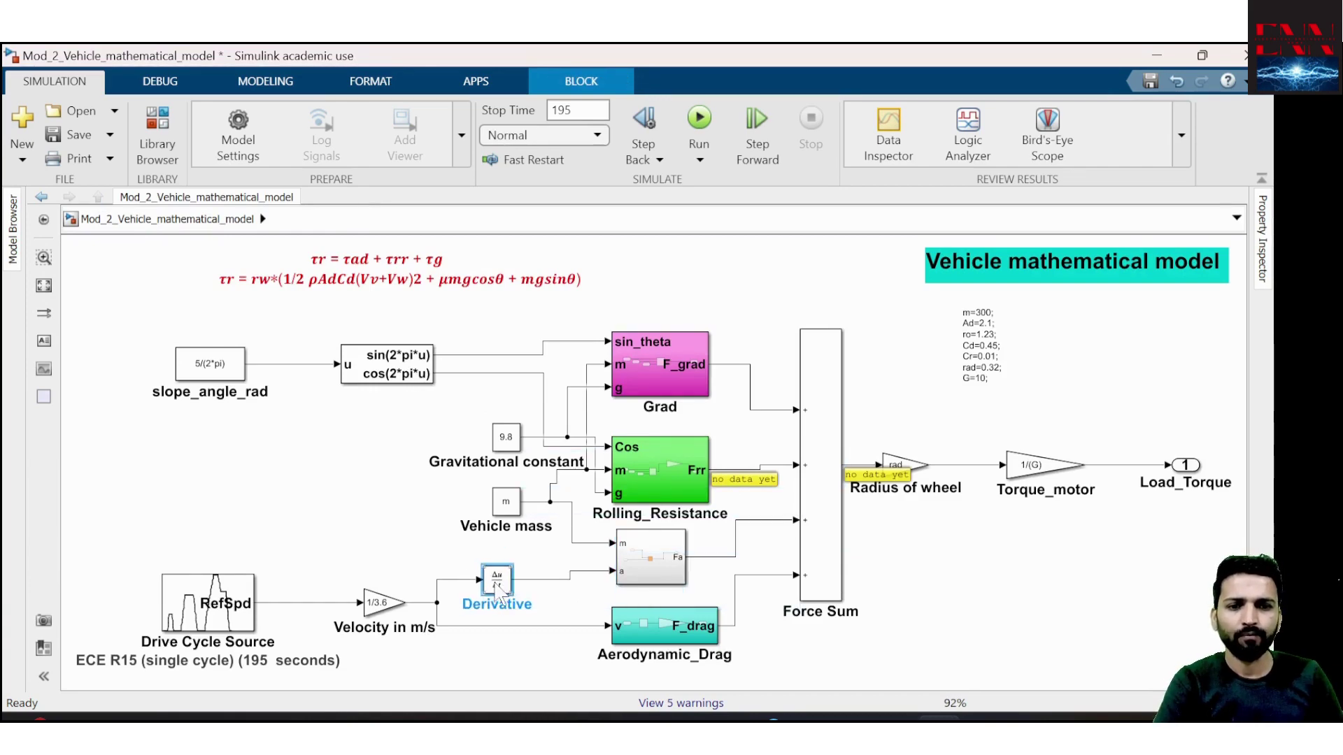
pyautogui.click(640, 559)
pyautogui.rightClick(642, 560)
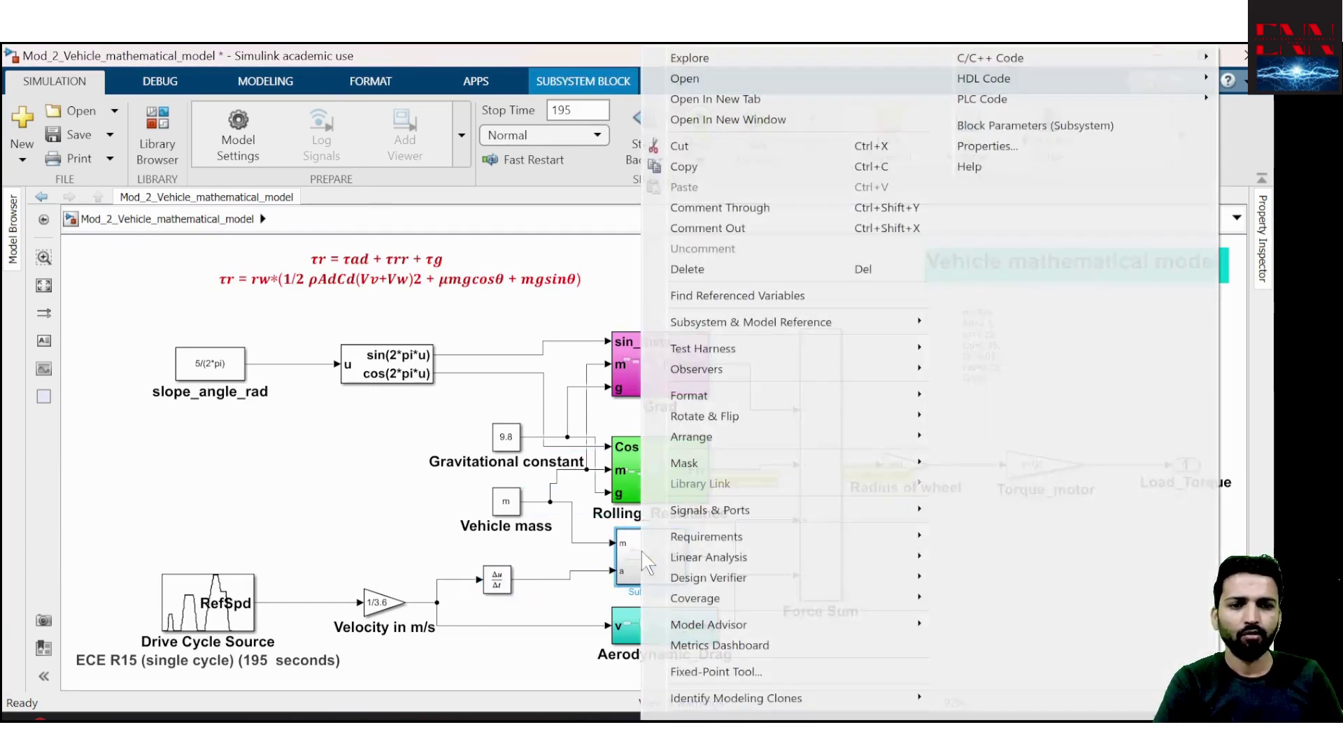
pyautogui.moveTo(785, 386)
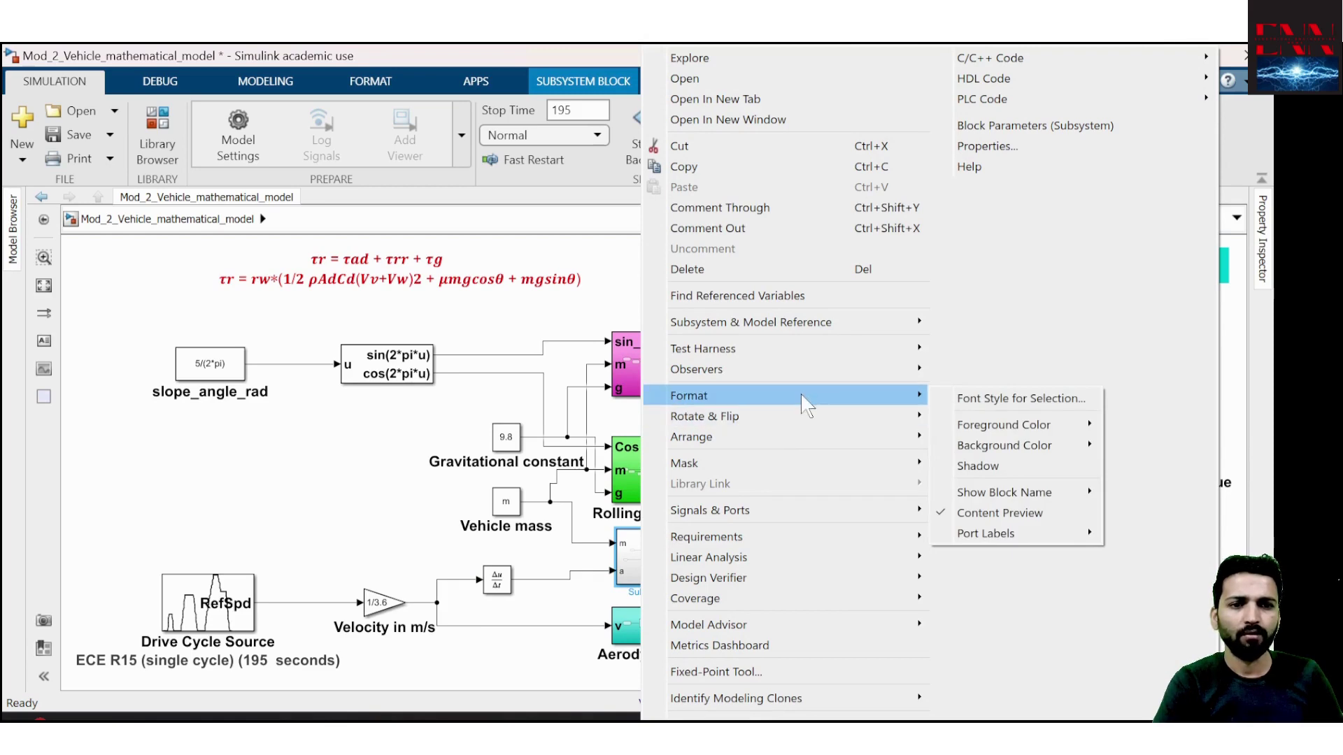
pyautogui.click(991, 400)
pyautogui.click(731, 372)
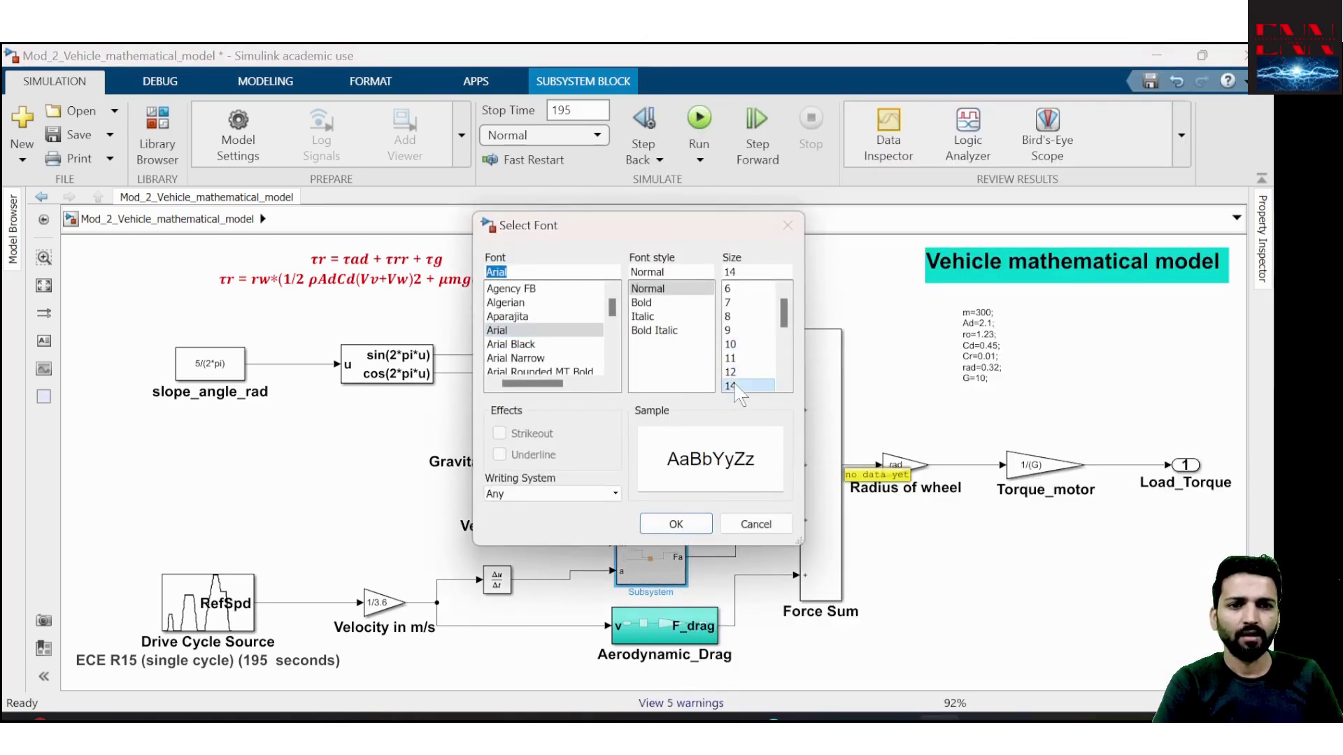
pyautogui.click(657, 303)
pyautogui.click(676, 524)
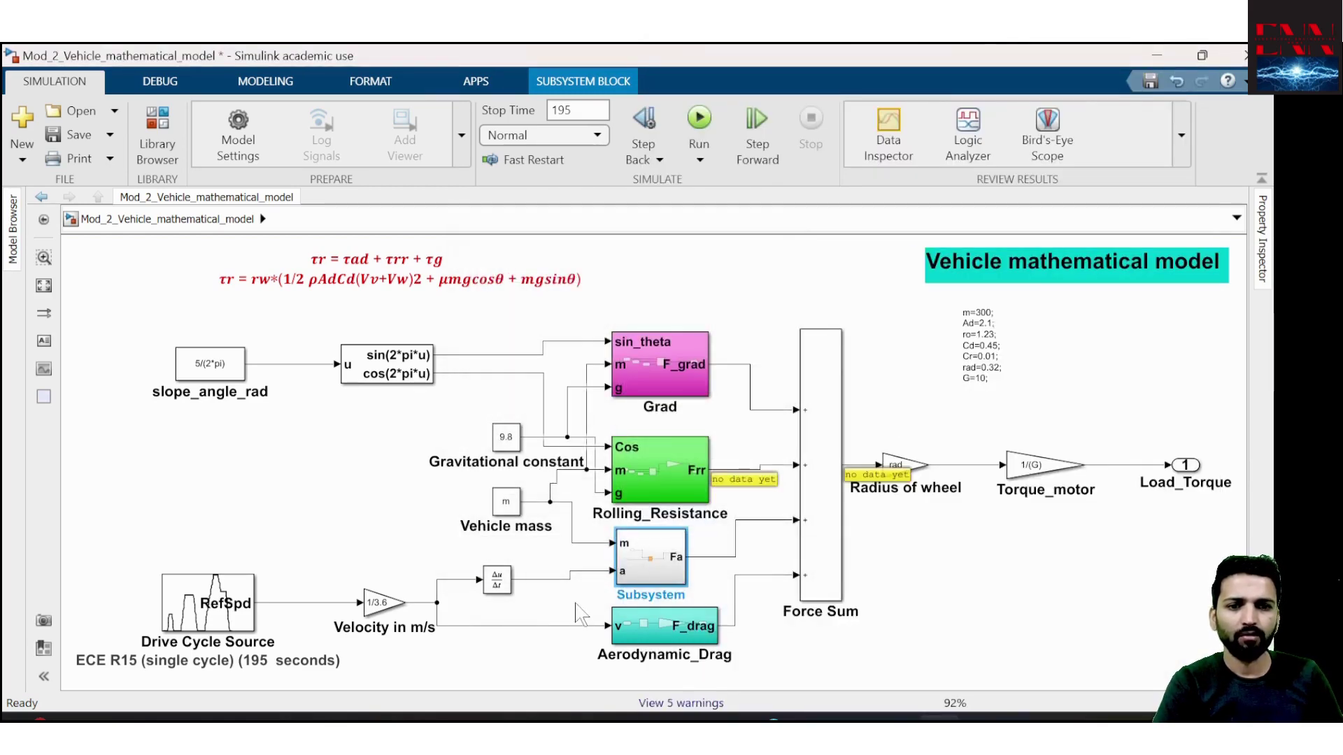
# Fill the Subsystem block with an orange background
pyautogui.click(681, 577)
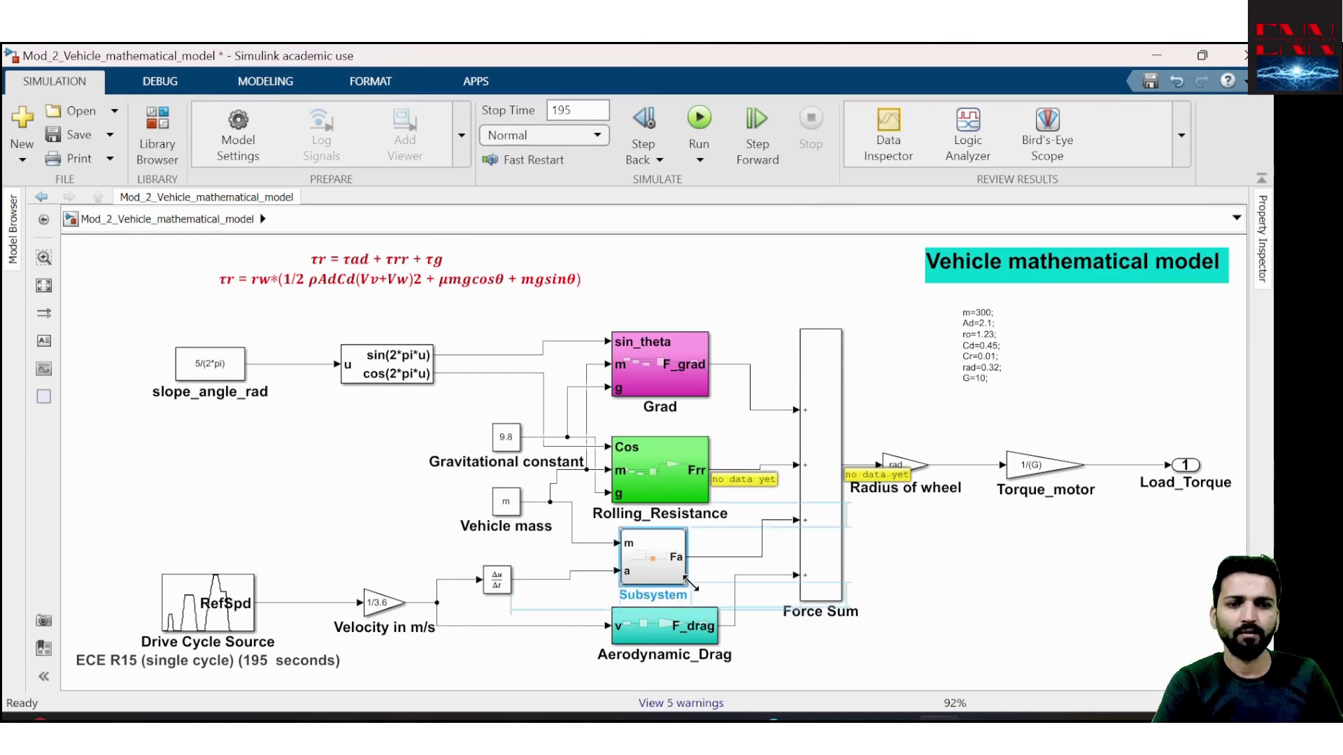
pyautogui.rightClick(652, 574)
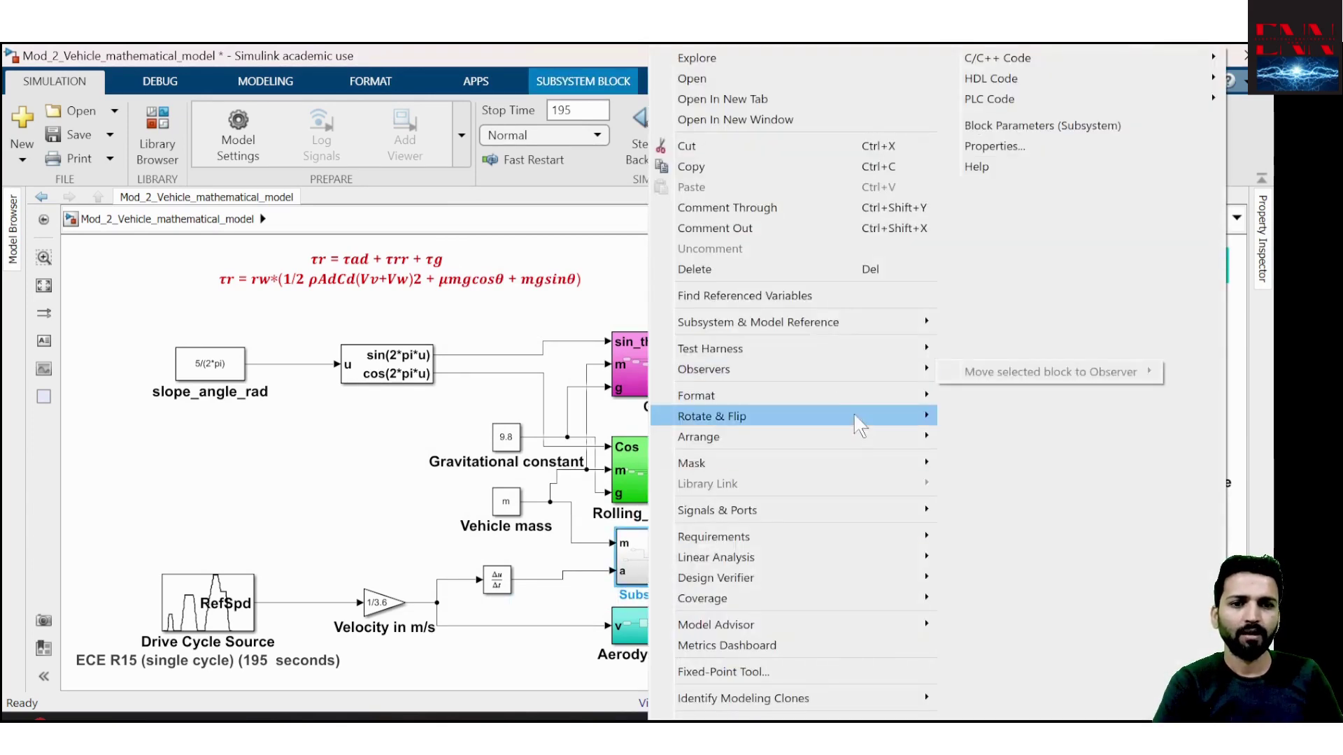
pyautogui.moveTo(923, 403)
pyautogui.moveTo(1026, 445)
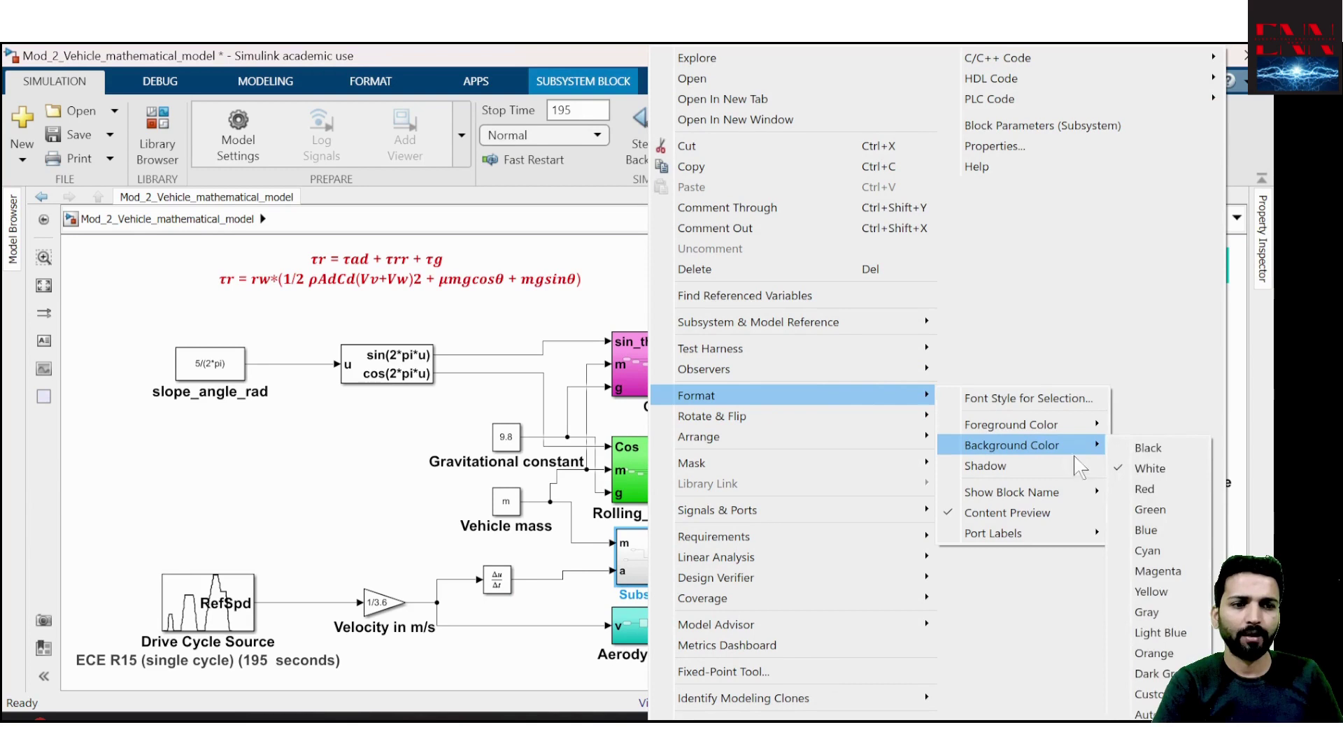
pyautogui.click(1154, 653)
pyautogui.click(789, 657)
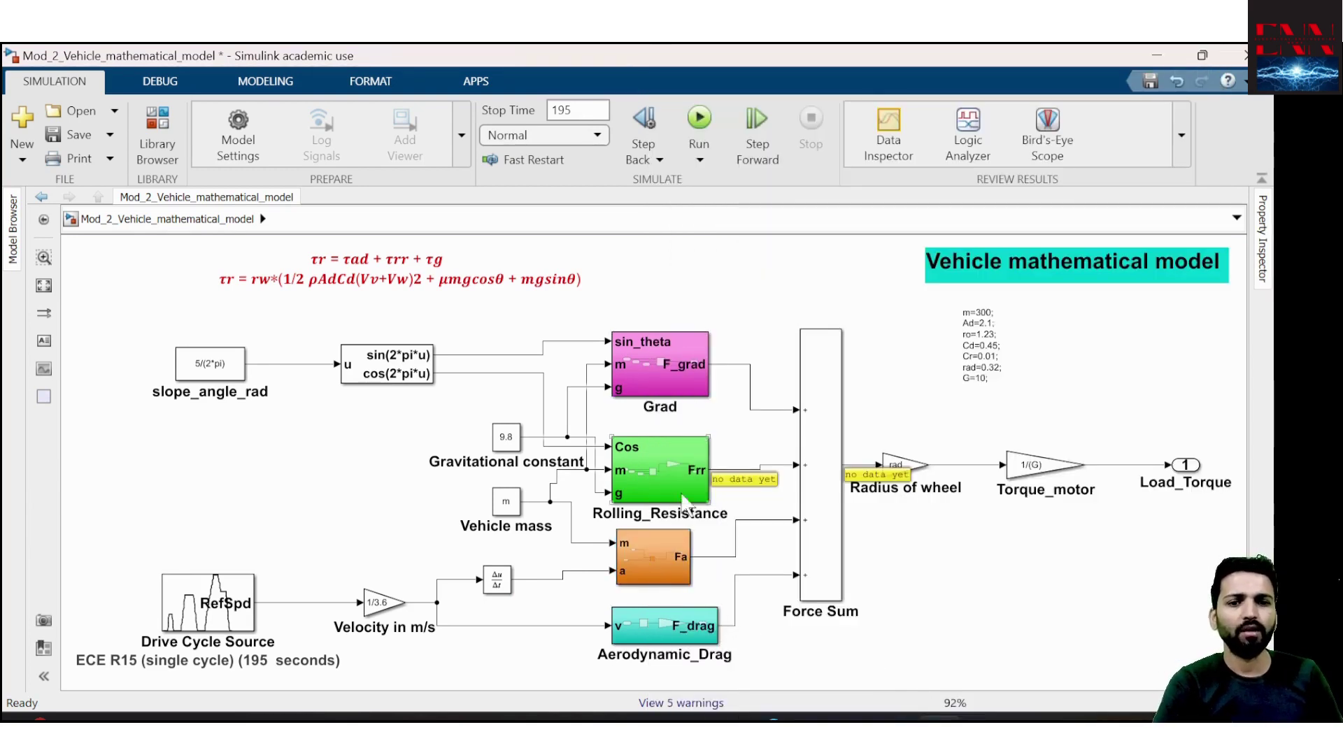
# Move the 1/3.6 gain and Drive Cycle Source up-left, keeping the km/h drive-cycle settings unchanged
pyautogui.moveTo(536, 562); pyautogui.dragTo(475, 594)
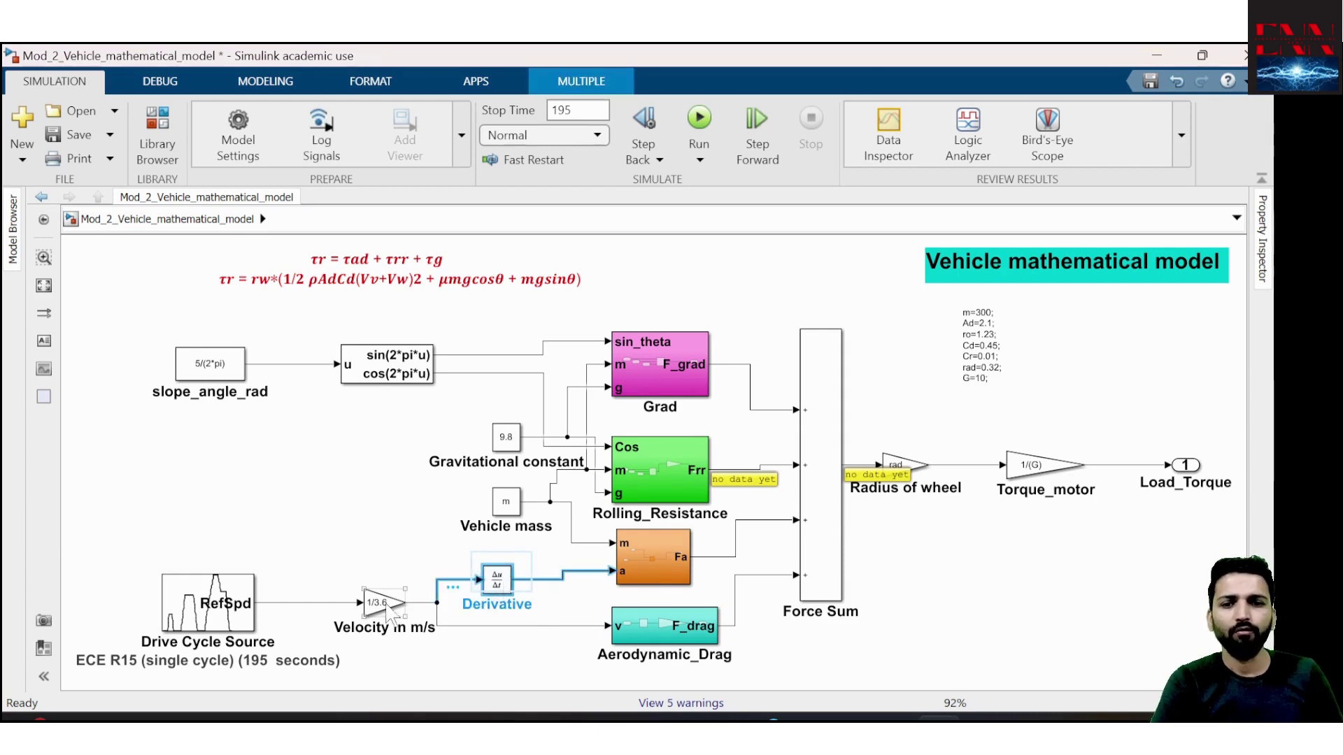
pyautogui.moveTo(383, 605); pyautogui.dragTo(342, 605)
pyautogui.moveTo(229, 618); pyautogui.dragTo(207, 534)
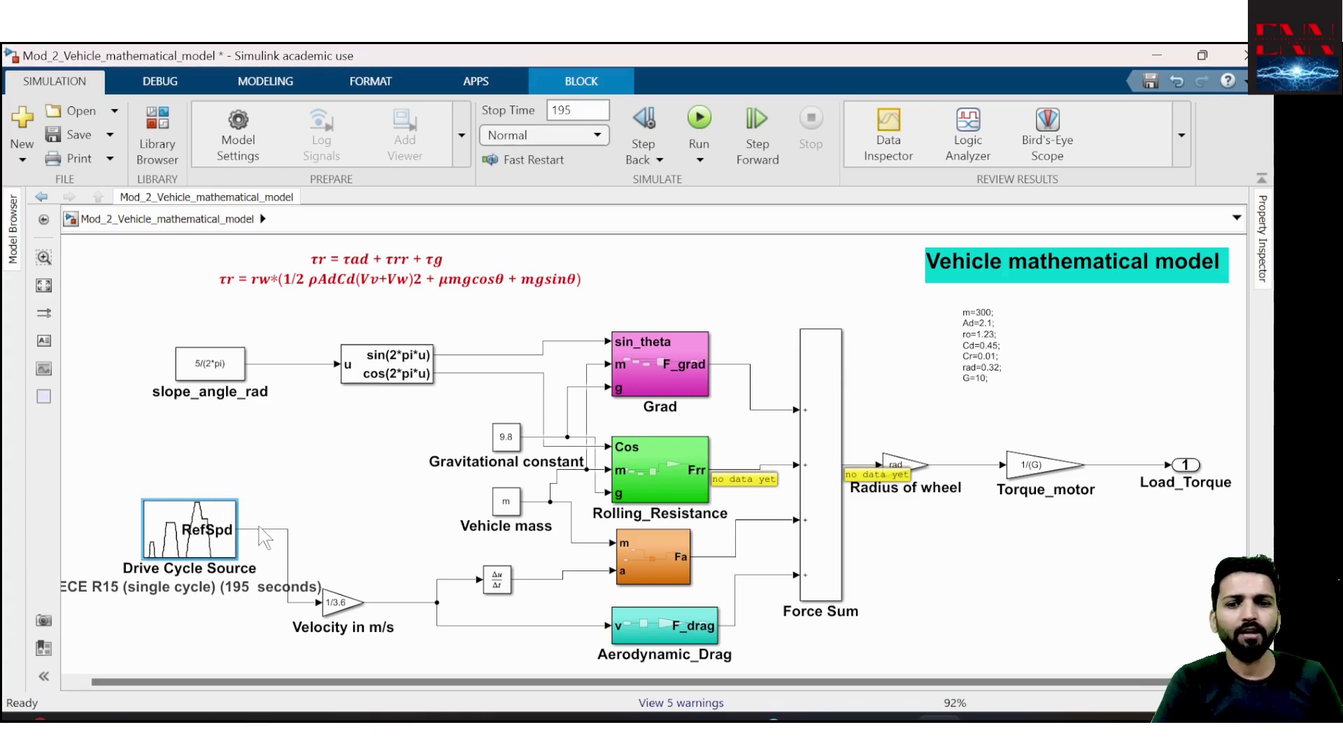
pyautogui.doubleClick(225, 549)
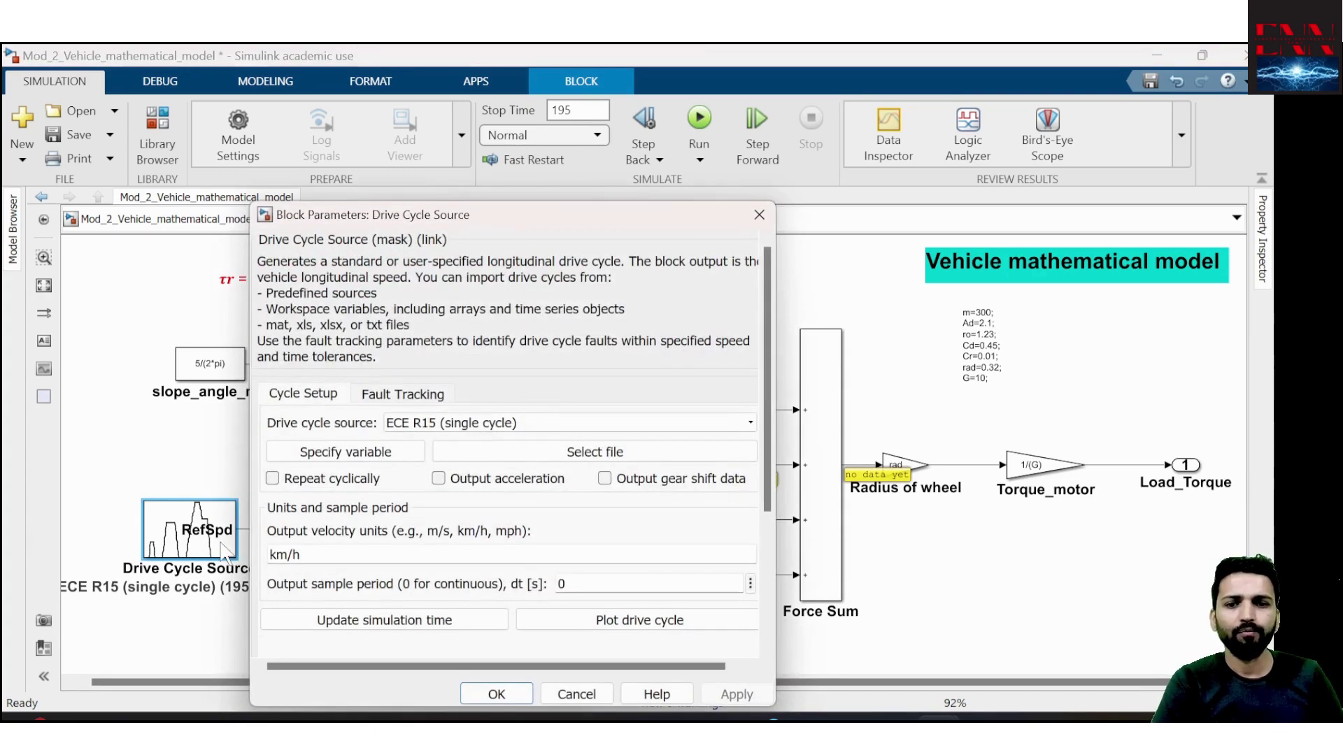
pyautogui.doubleClick(285, 554)
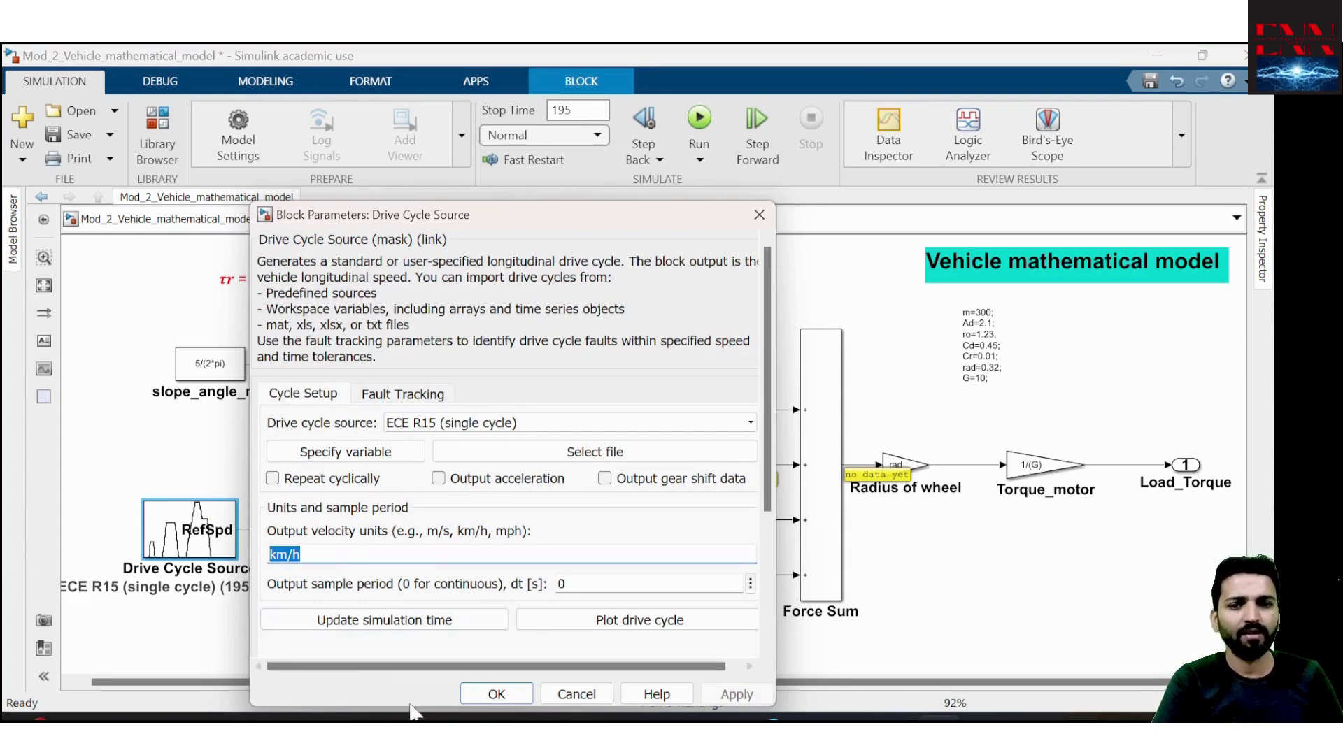
pyautogui.click(503, 694)
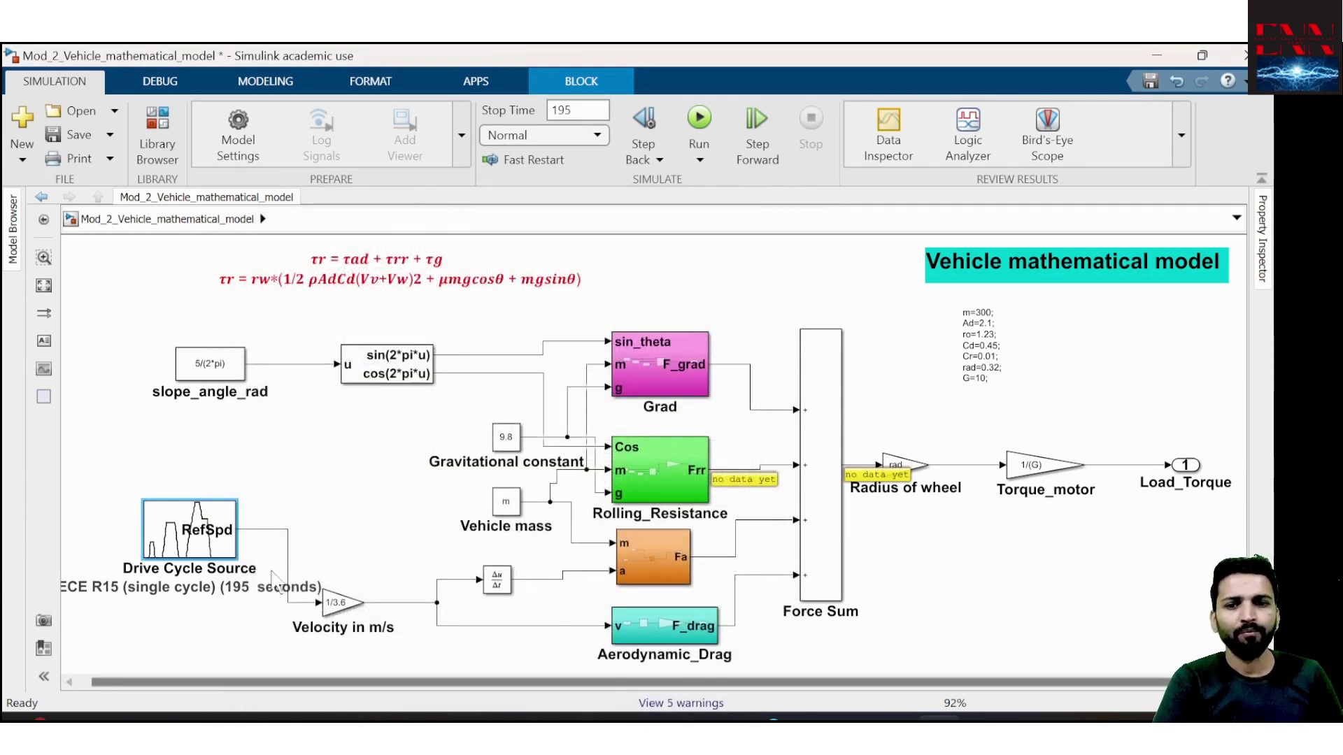
# Raise the velocity gain beside Drive Cycle Source and align Derivative with input a
pyautogui.moveTo(344, 603); pyautogui.dragTo(329, 529)
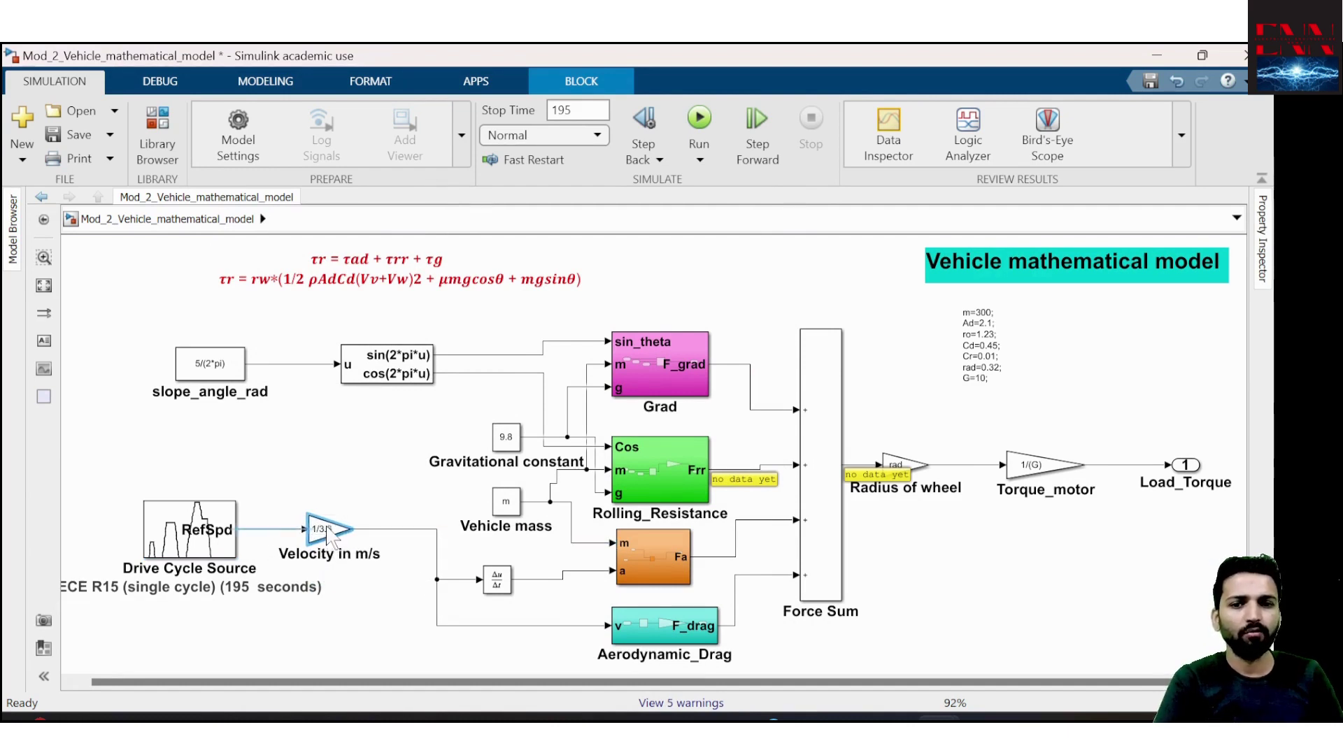
pyautogui.click(395, 530)
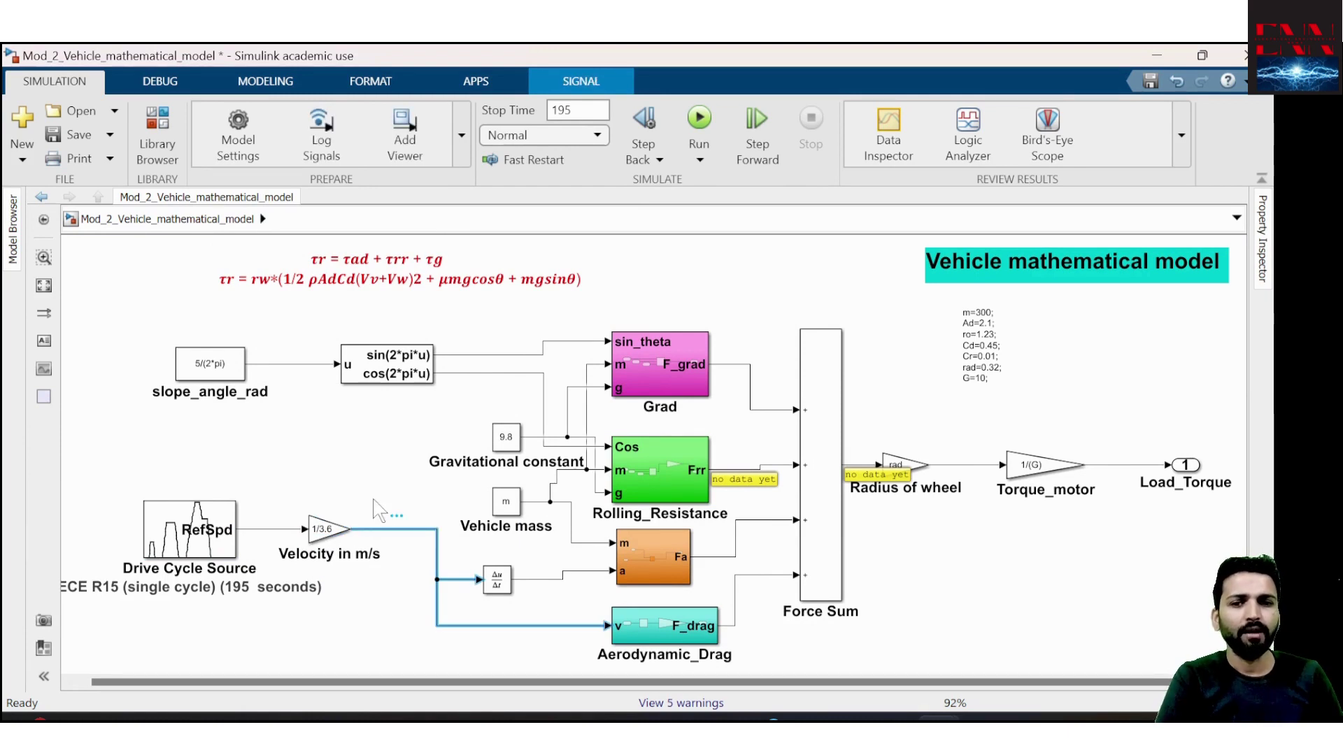
pyautogui.keyDown('shift'); pyautogui.click(270, 529); pyautogui.keyUp('shift')
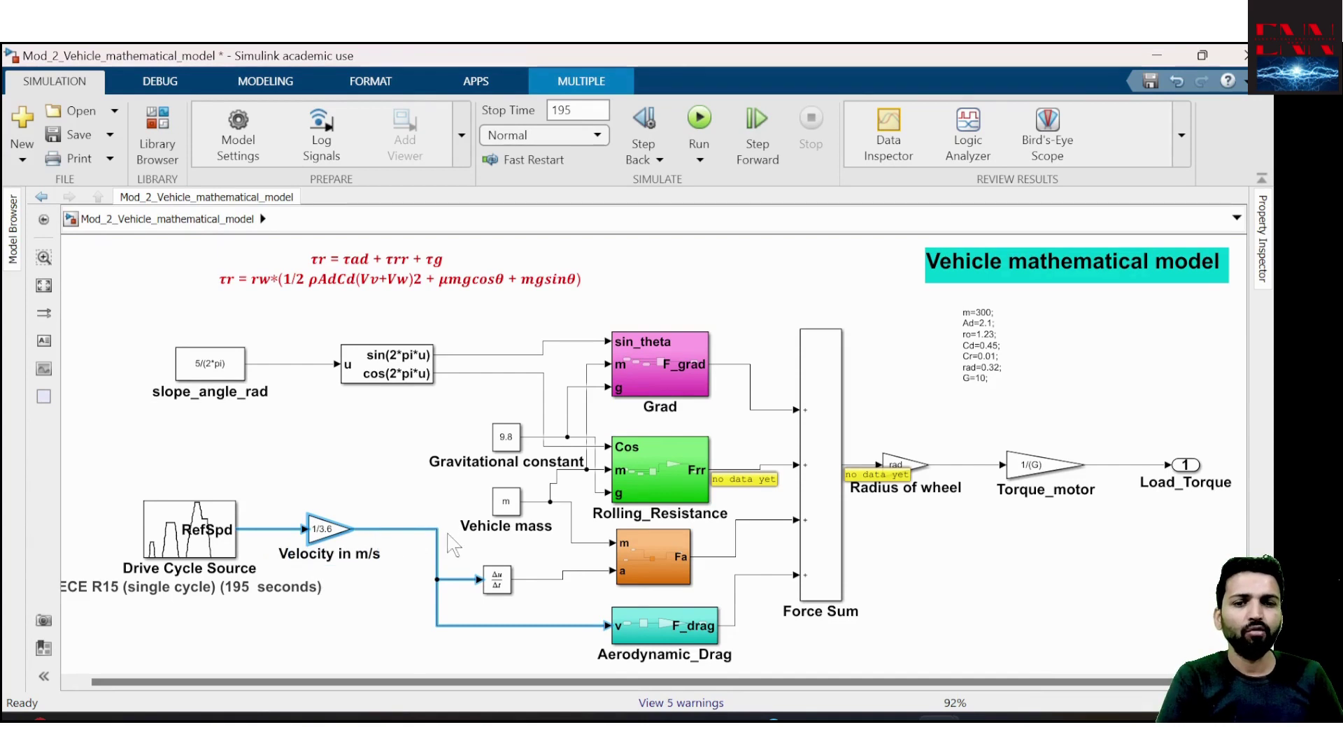
pyautogui.moveTo(497, 581); pyautogui.dragTo(499, 578)
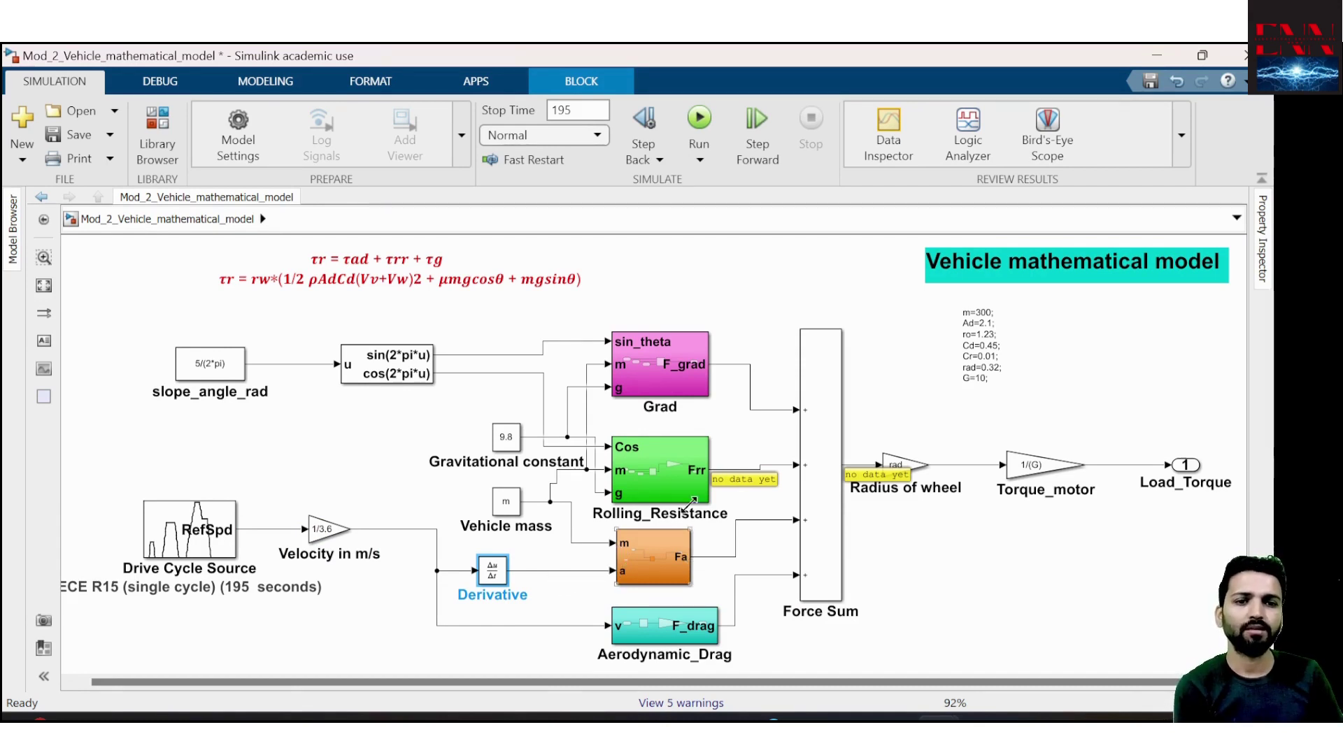
# Shift Radius of wheel and Torque_motor gains right and the torque equation note left
pyautogui.moveTo(691, 283); pyautogui.dragTo(663, 660)
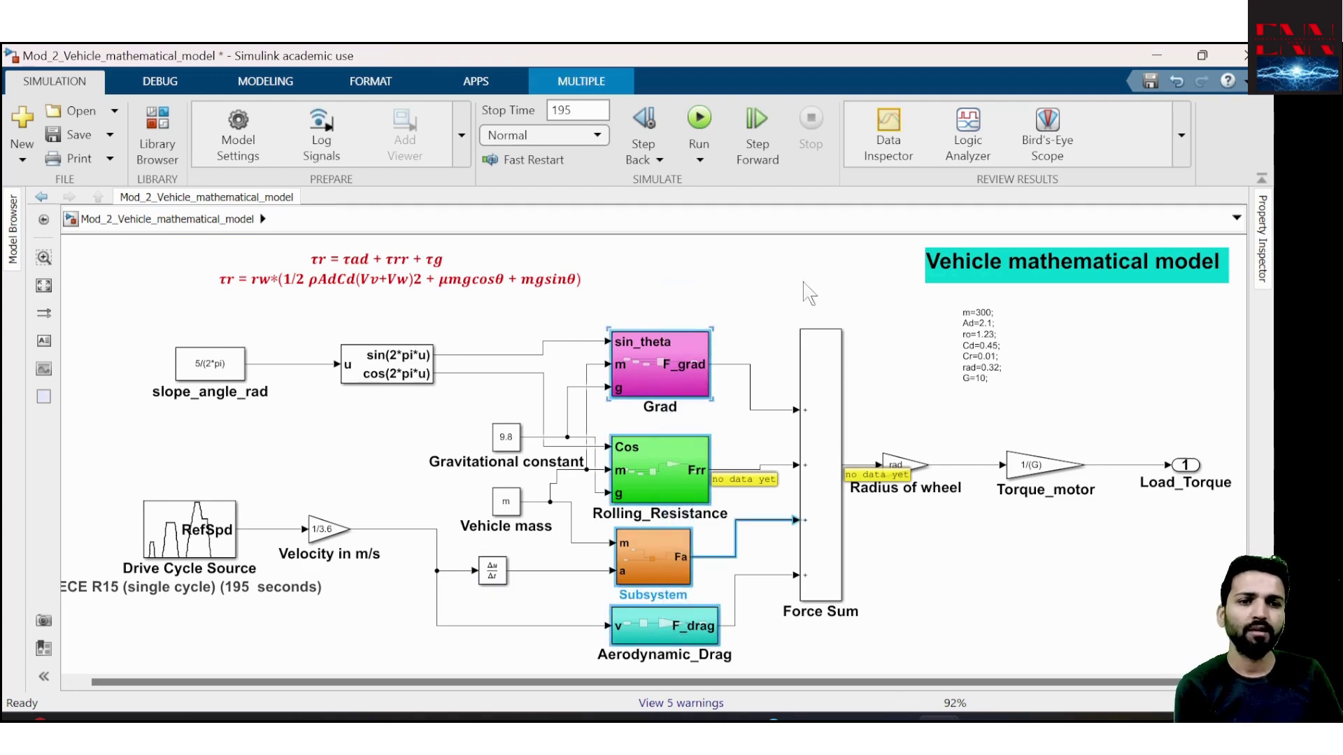
pyautogui.click(824, 364)
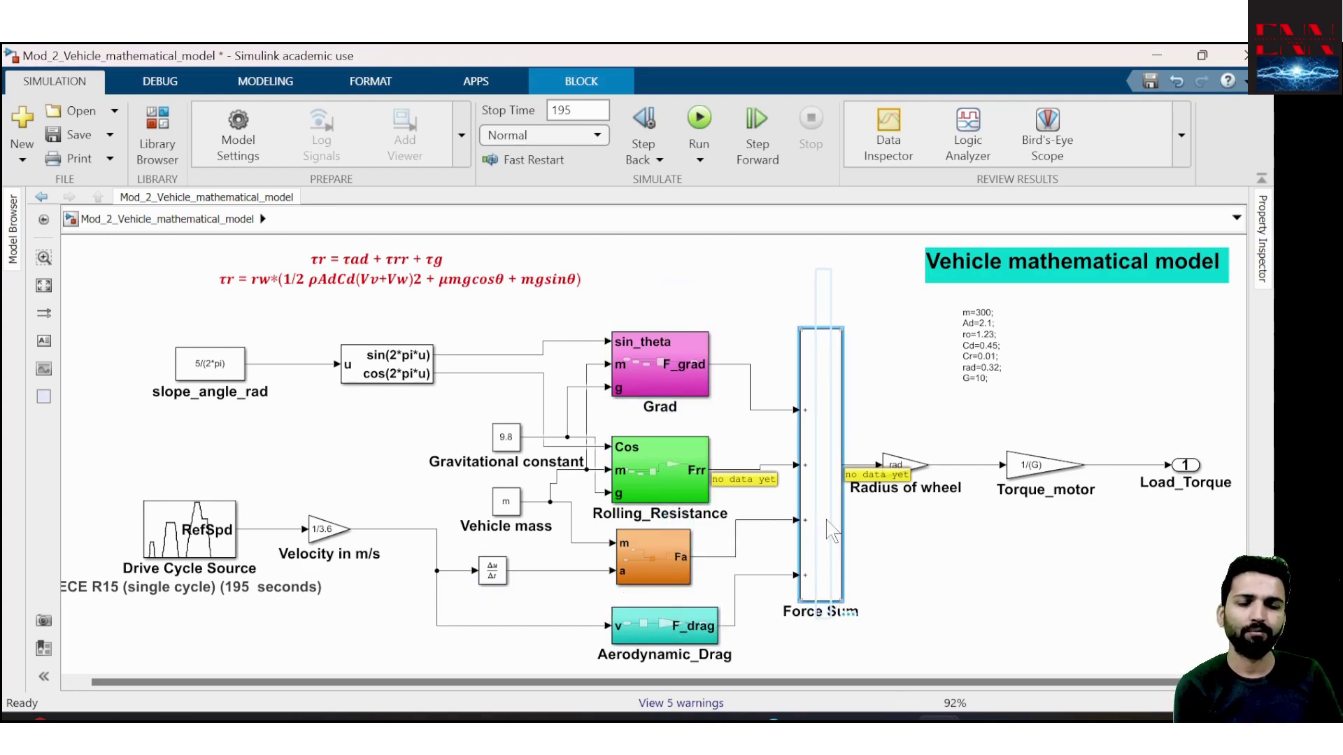
pyautogui.moveTo(900, 465); pyautogui.dragTo(918, 465)
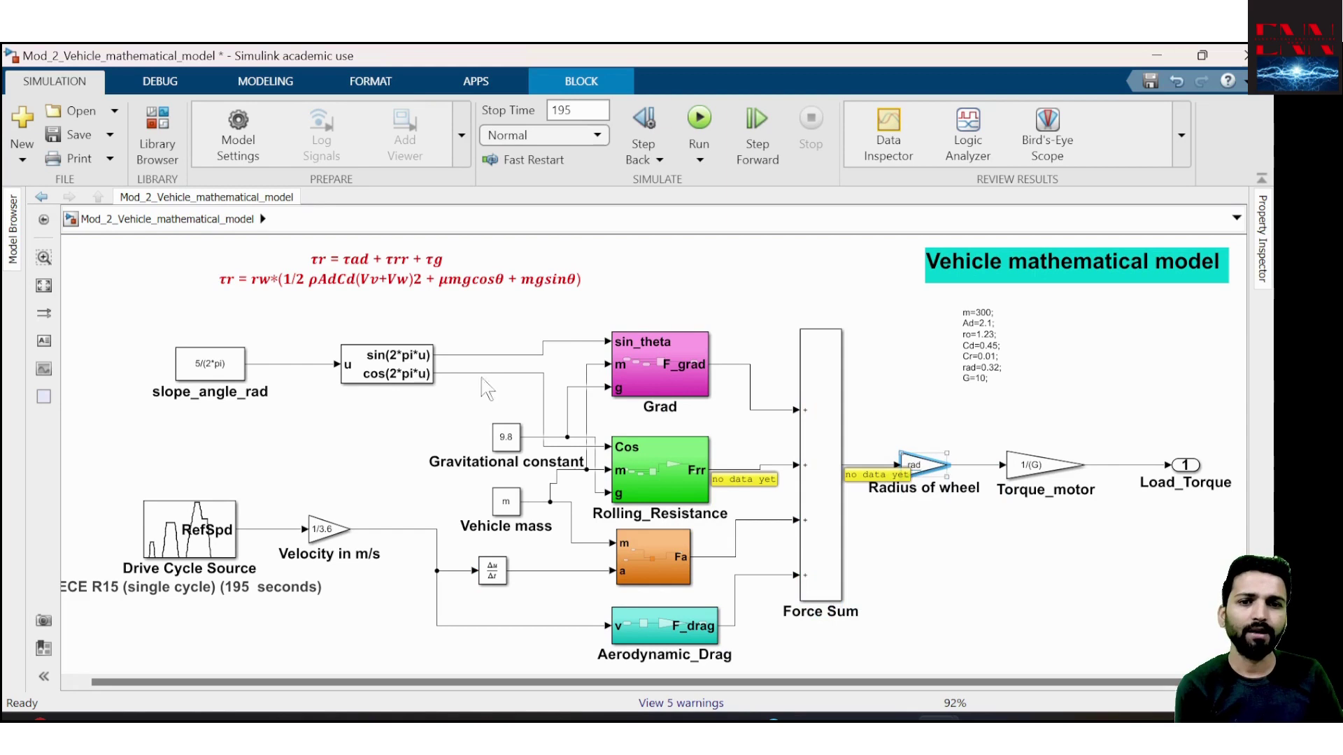
pyautogui.click(274, 287)
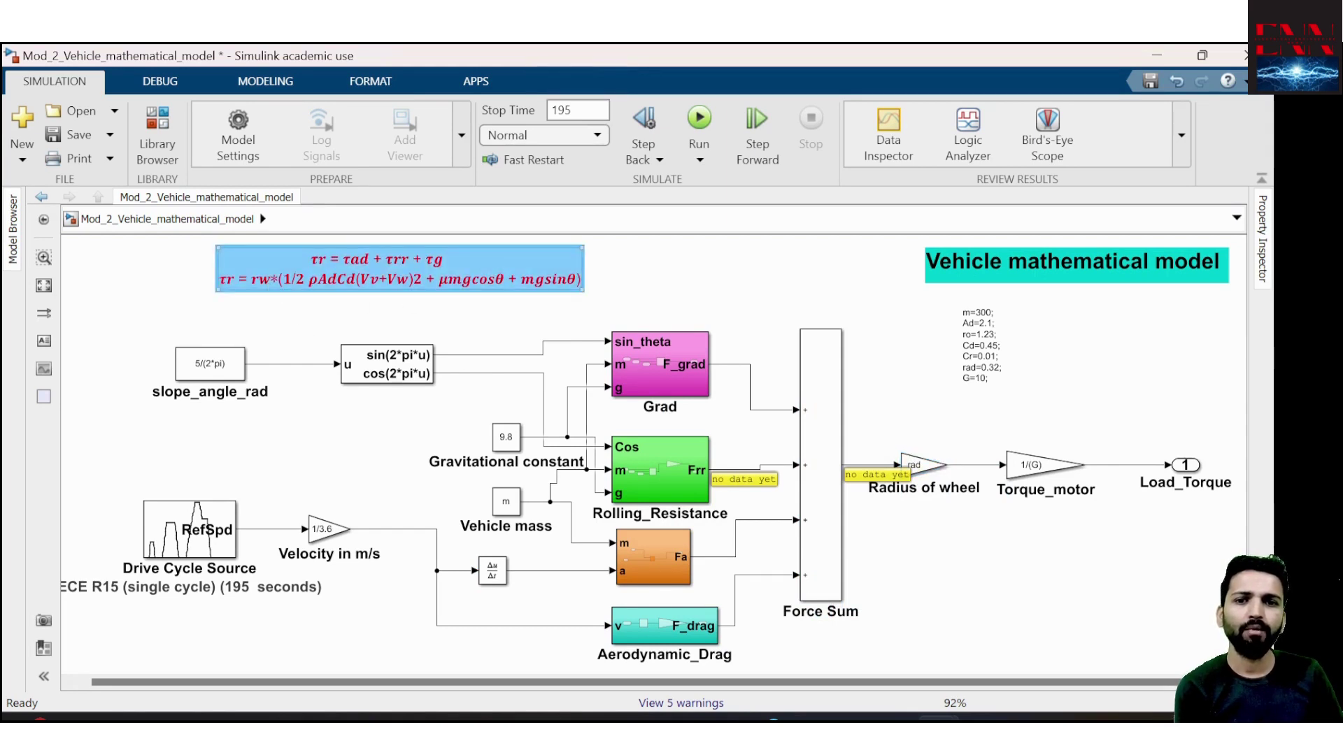
pyautogui.moveTo(274, 287); pyautogui.dragTo(260, 289)
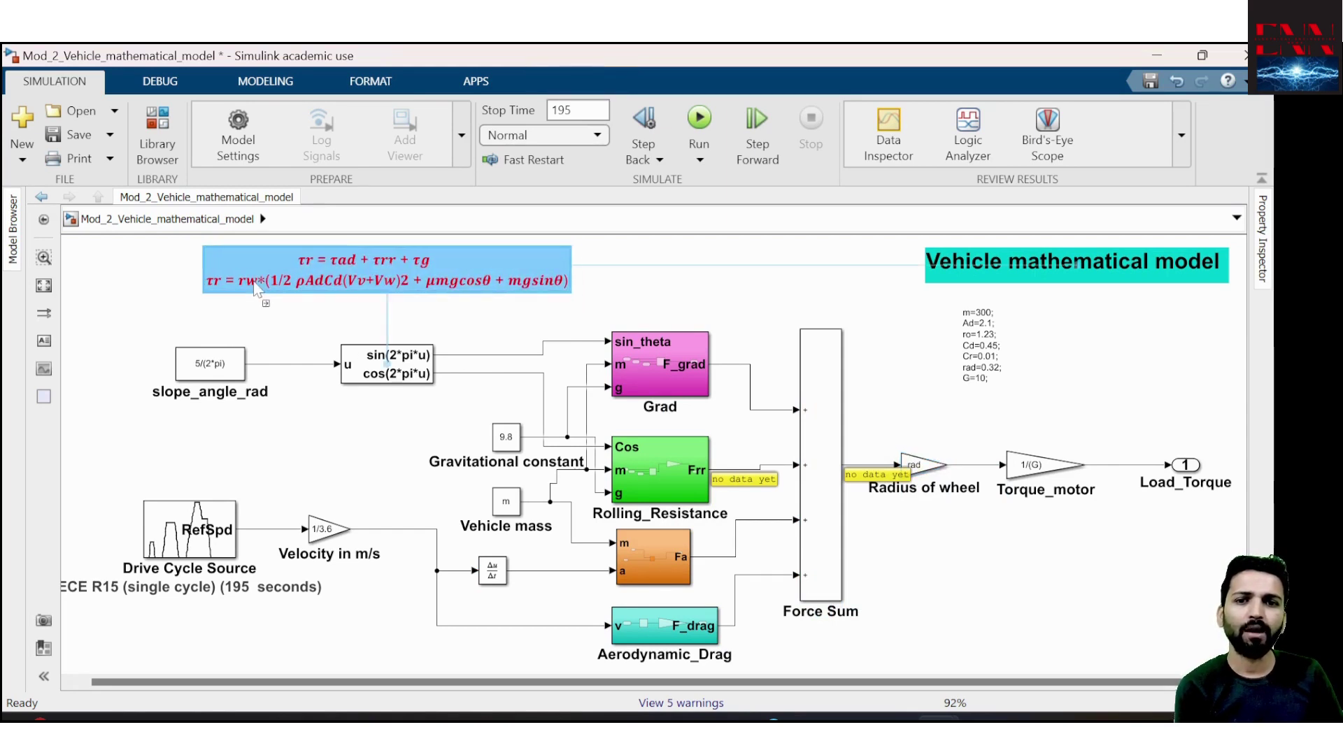
pyautogui.click(921, 468)
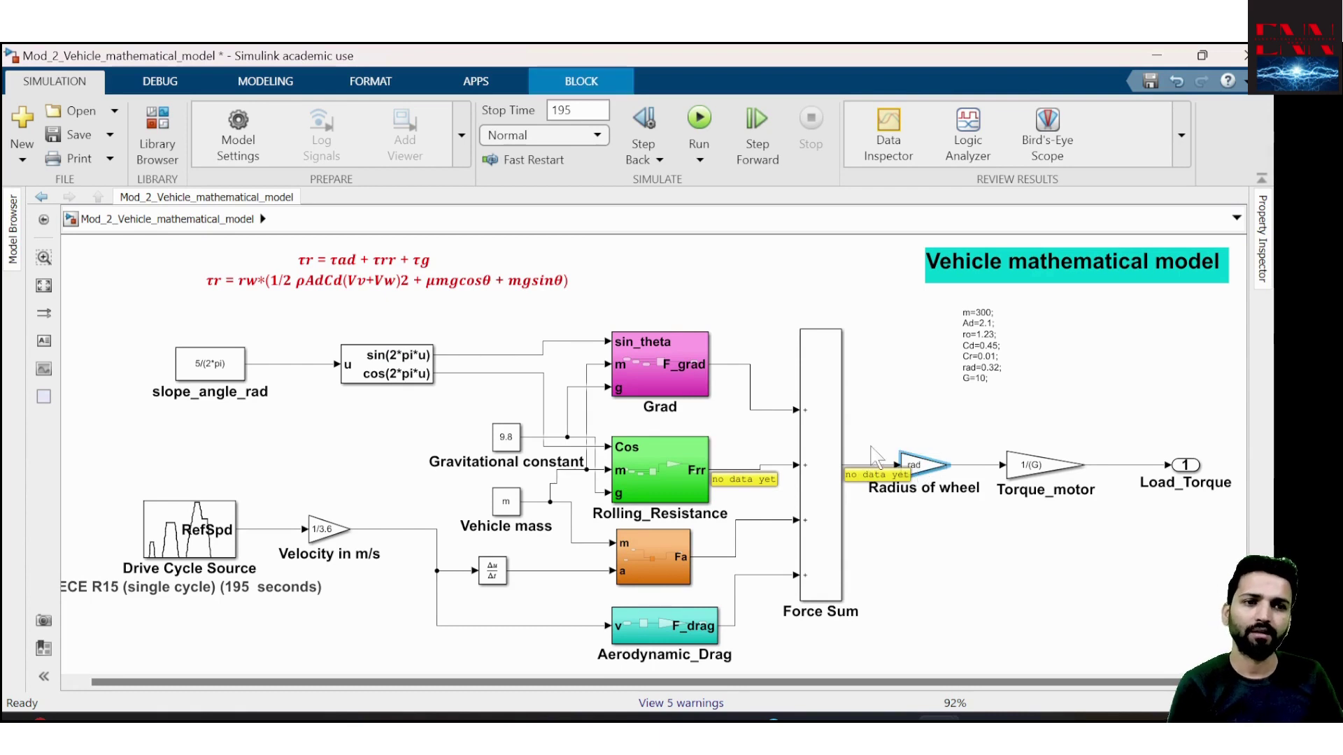
pyautogui.click(1027, 477)
pyautogui.moveTo(1028, 477); pyautogui.dragTo(1042, 477)
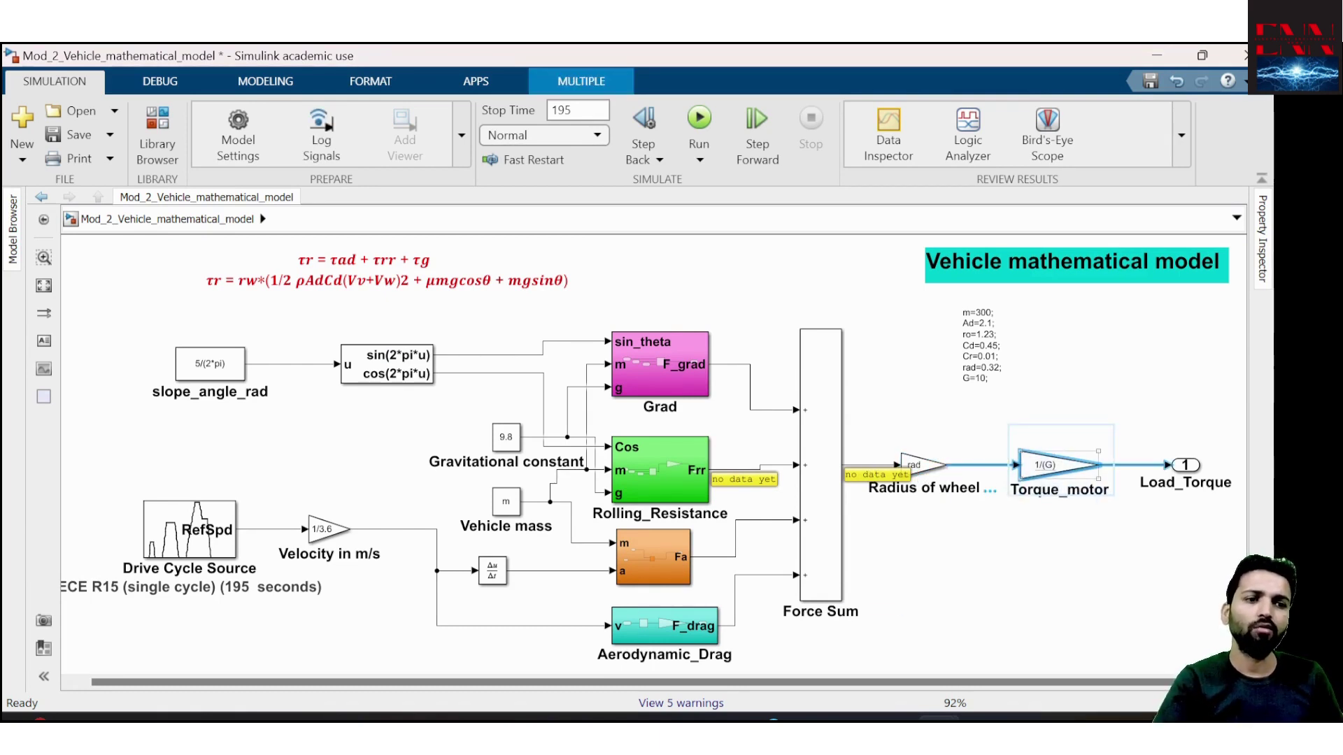
# Widen the parameter annotation box and make its font bold
pyautogui.click(1081, 406)
pyautogui.click(1084, 273)
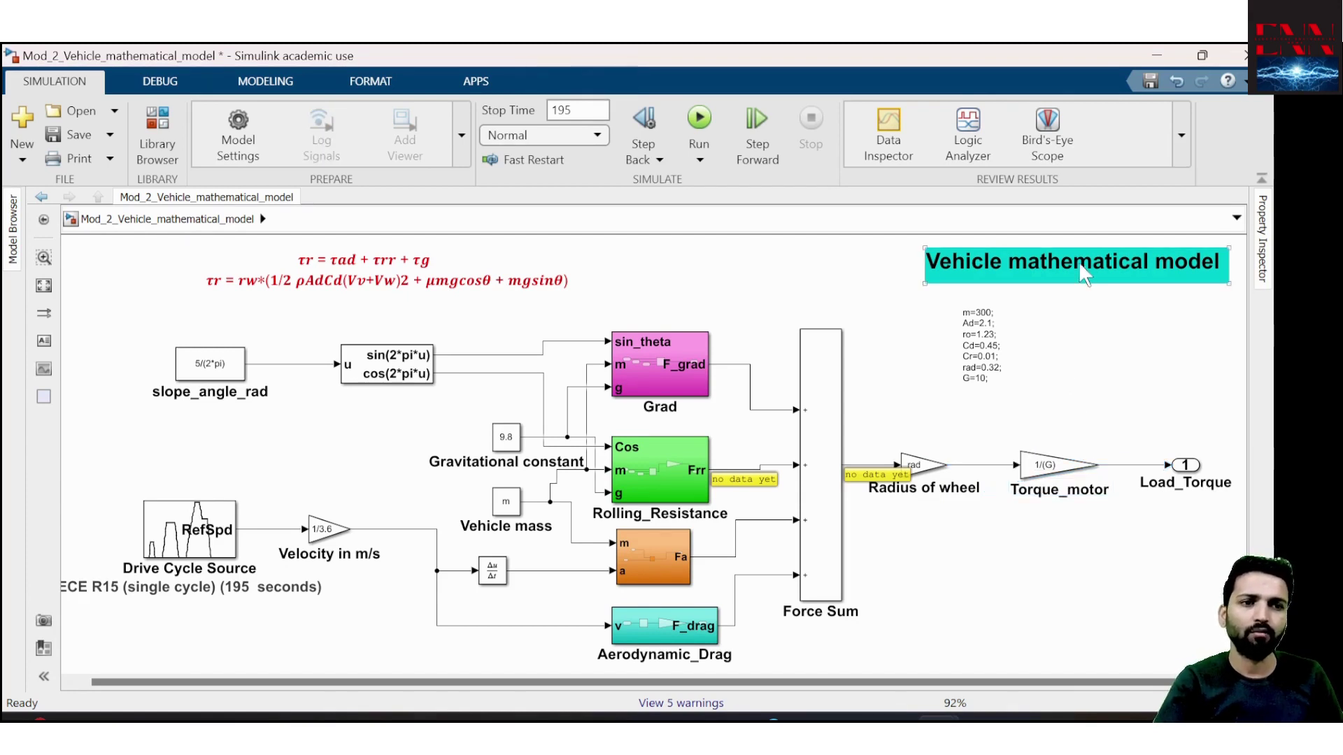
pyautogui.click(987, 360)
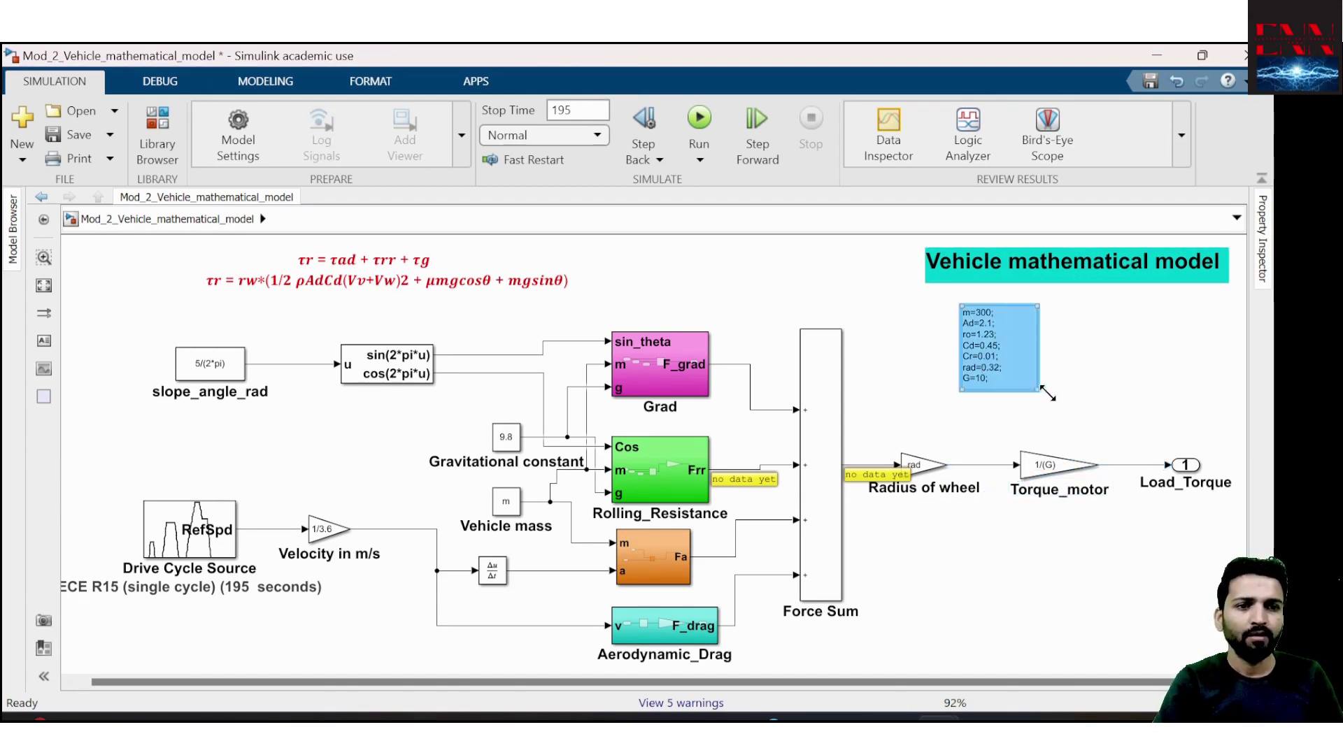
pyautogui.moveTo(1047, 394)
pyautogui.mouseDown()
pyautogui.moveTo(1066, 394)
pyautogui.moveTo(979, 406)
pyautogui.mouseUp()
pyautogui.rightClick(984, 367)
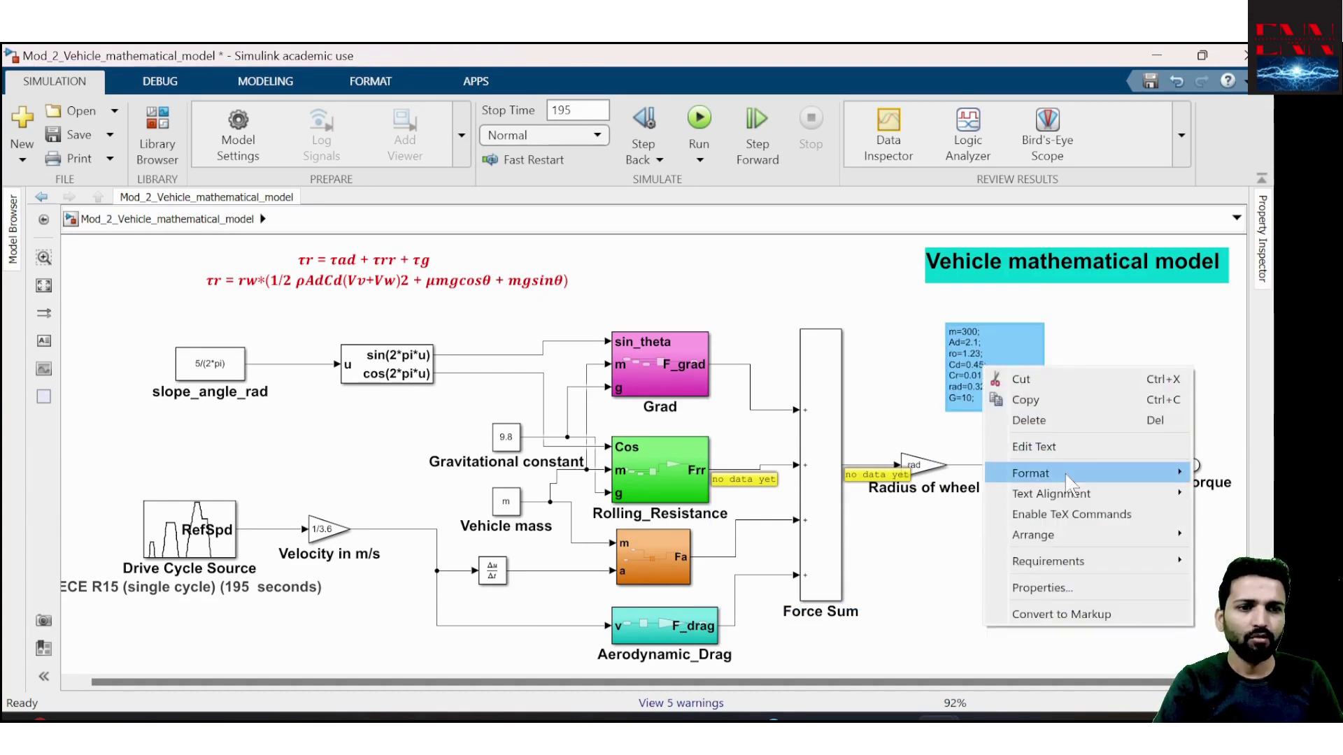
pyautogui.moveTo(1049, 472)
pyautogui.click(912, 480)
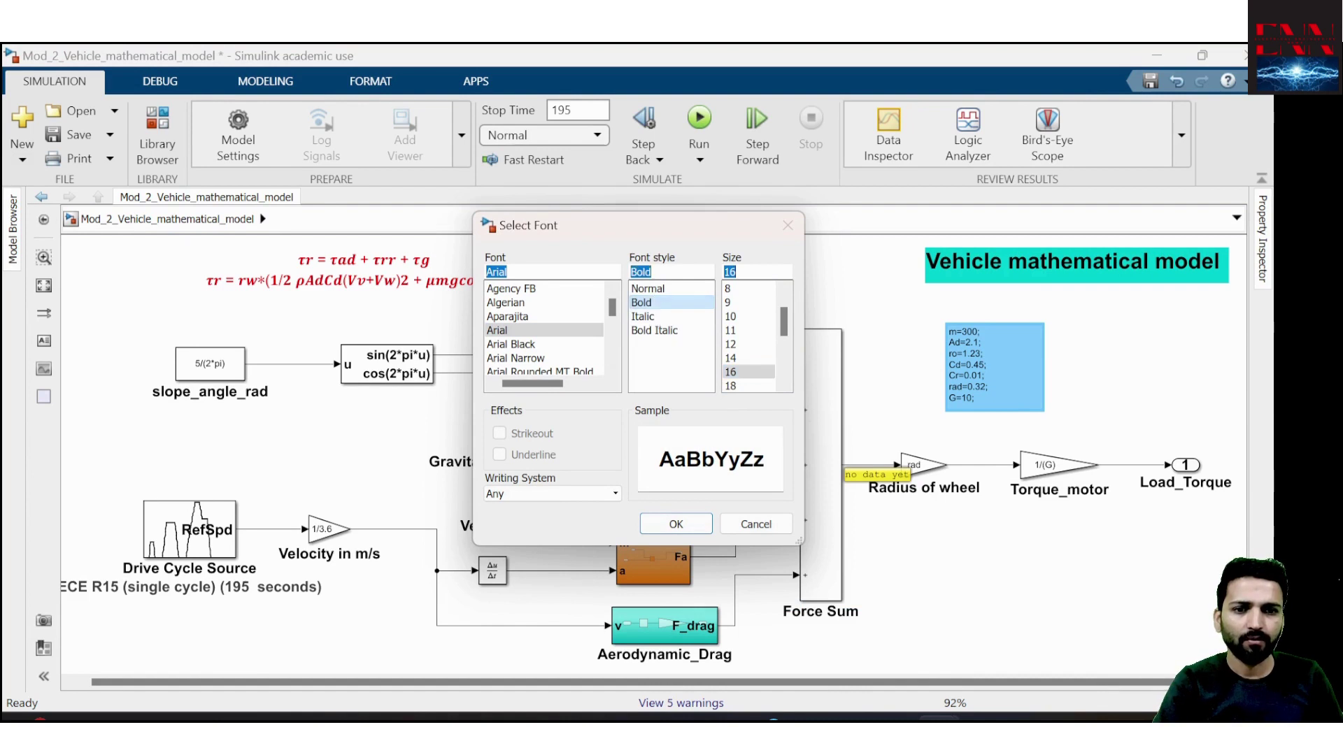
pyautogui.click(675, 523)
# Set the m=300 … G=10 parameter text to size 14 and enlarge the note box
pyautogui.doubleClick(993, 367)
pyautogui.moveTo(982, 400); pyautogui.dragTo(950, 328)
pyautogui.rightClick(966, 375)
pyautogui.moveTo(1049, 512)
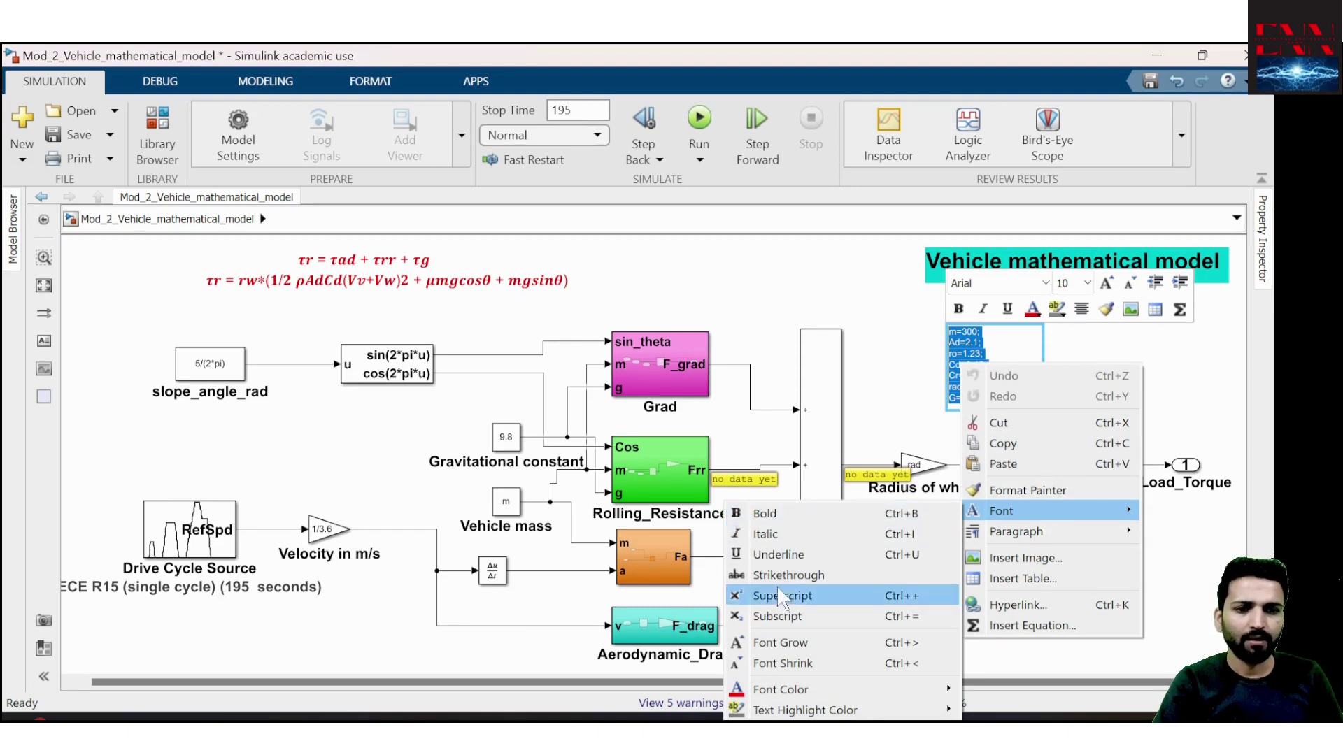
pyautogui.click(1086, 283)
pyautogui.click(1064, 397)
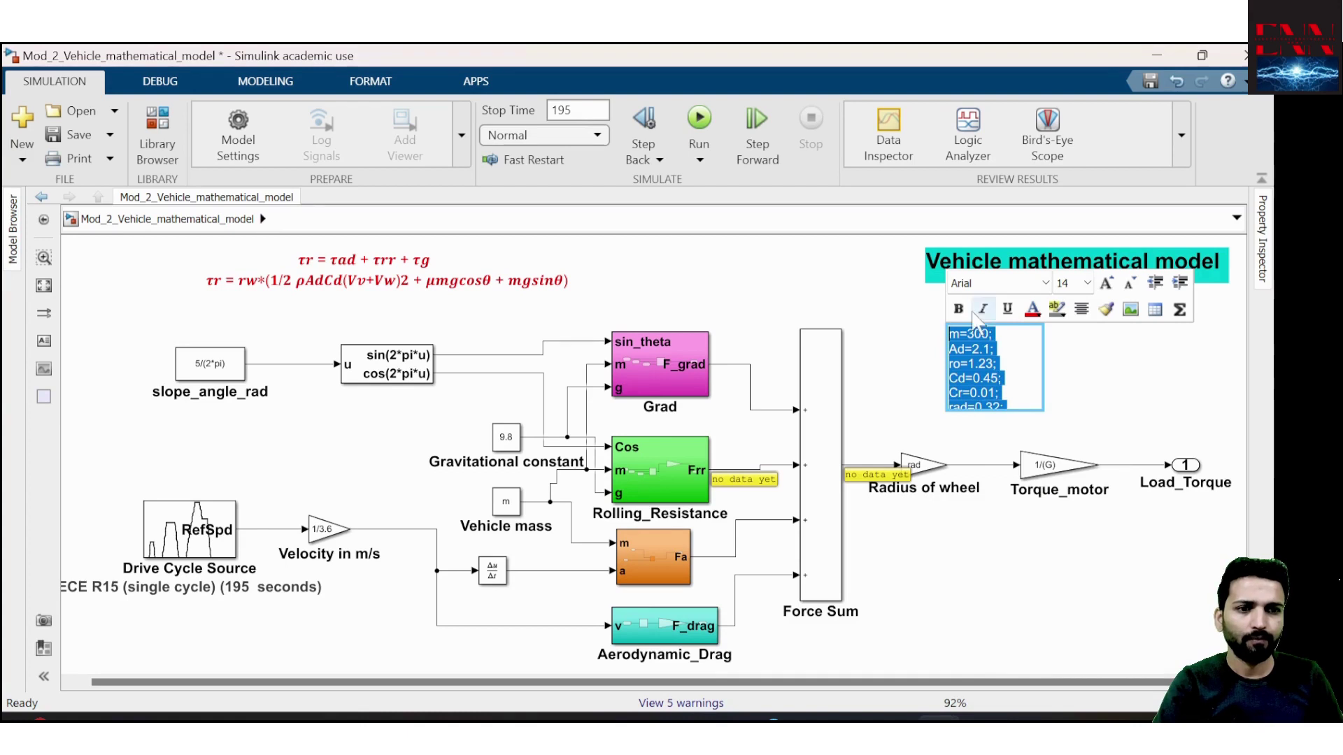
pyautogui.click(1066, 398)
pyautogui.click(1041, 410)
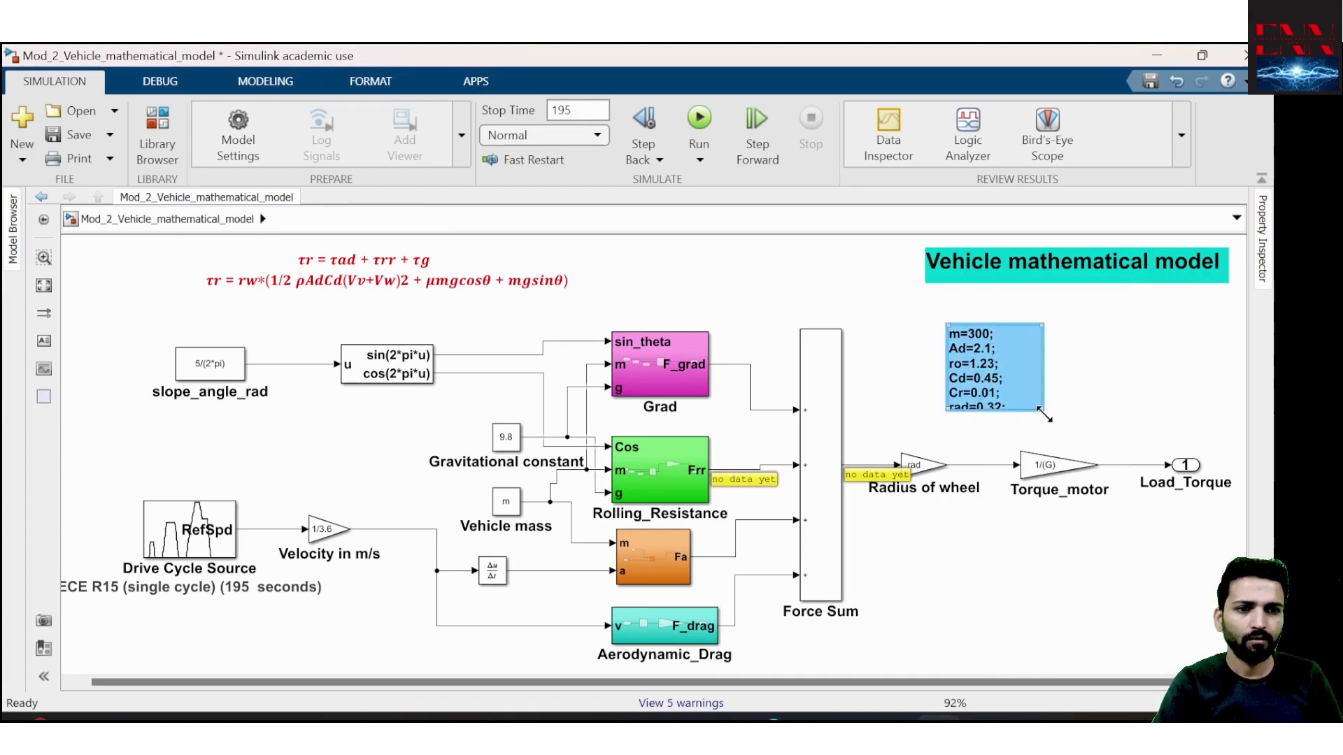
pyautogui.moveTo(1042, 411)
pyautogui.mouseDown()
pyautogui.moveTo(1064, 491)
pyautogui.moveTo(1038, 410)
pyautogui.mouseUp()
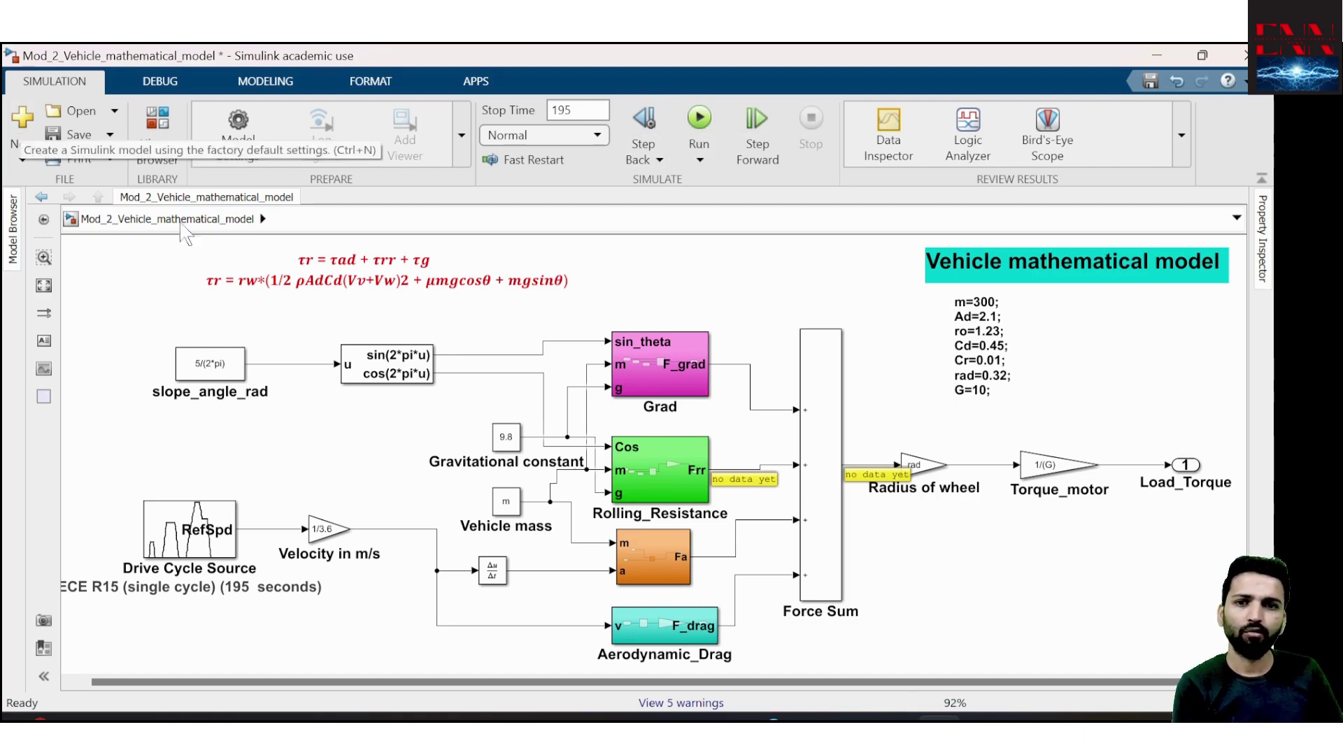
# Insert a Scope fed by both torque outputs and open its plot window maximised
pyautogui.doubleClick(1005, 577)
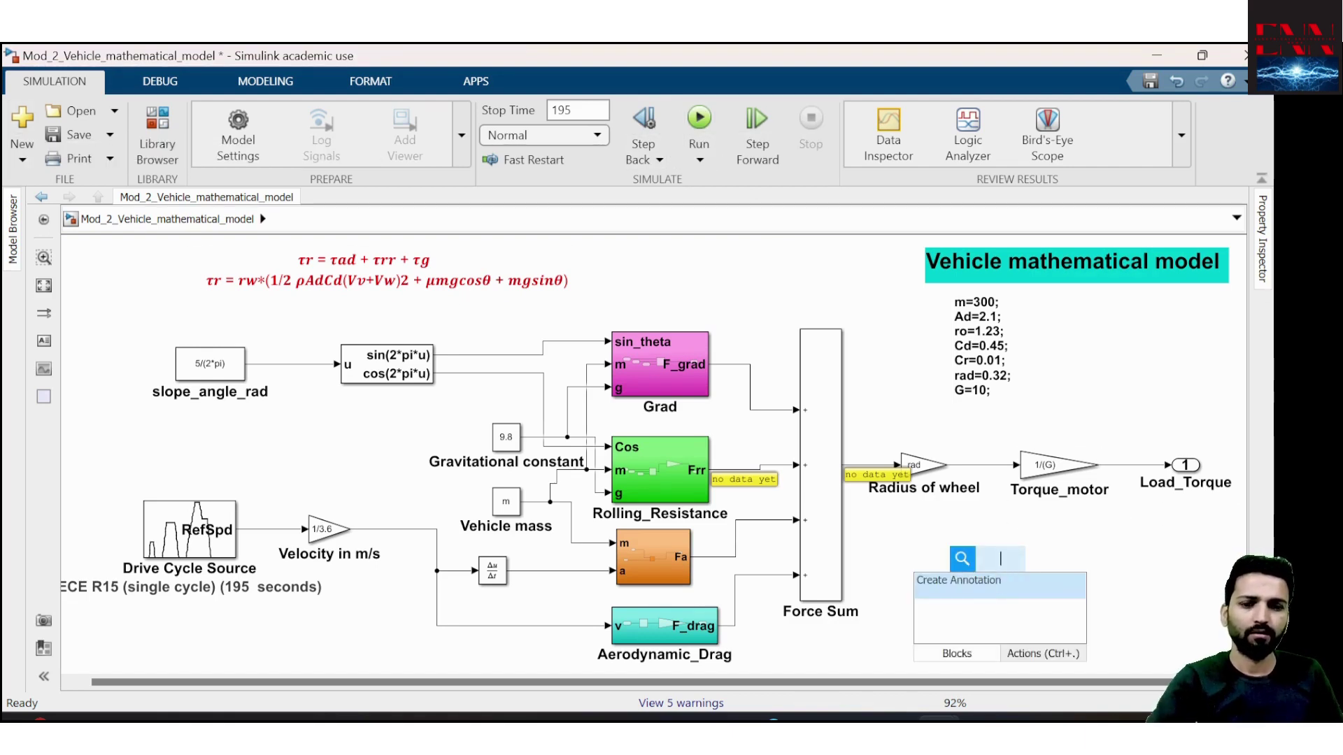
pyautogui.write('scope')
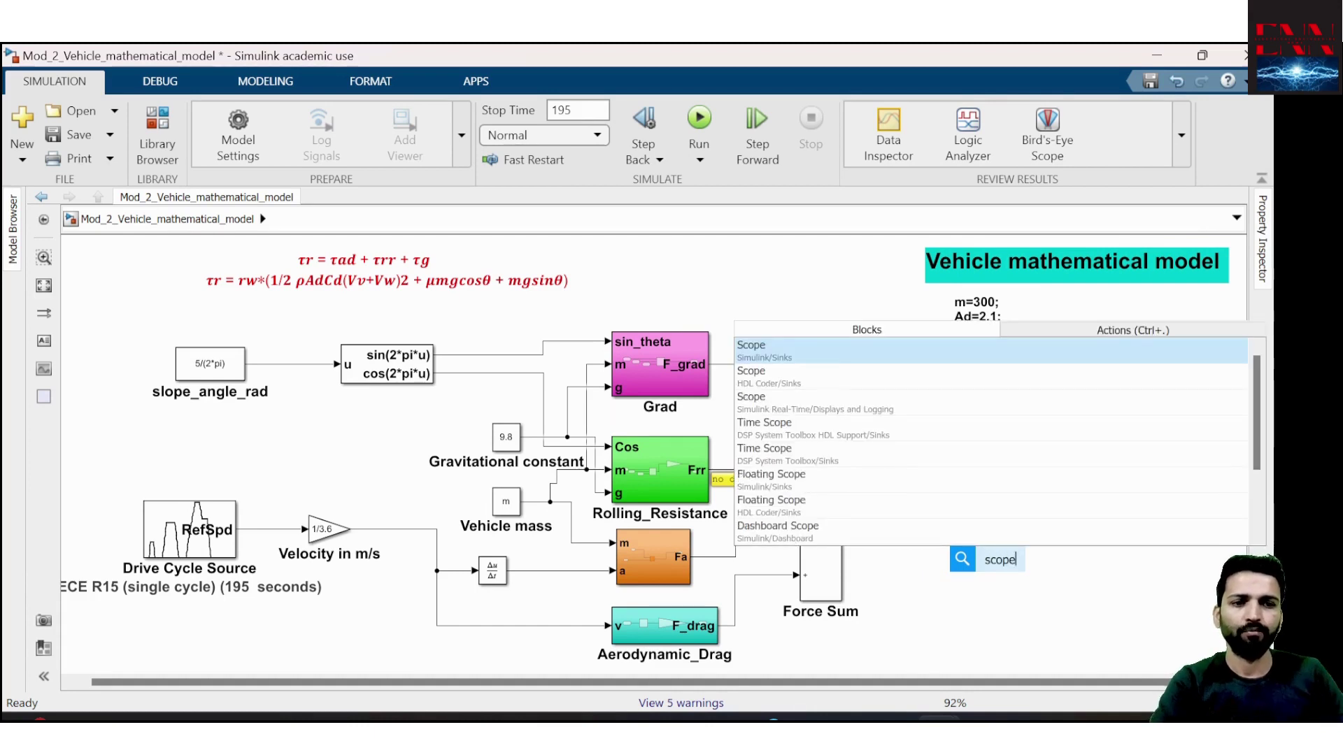
pyautogui.press('Return')
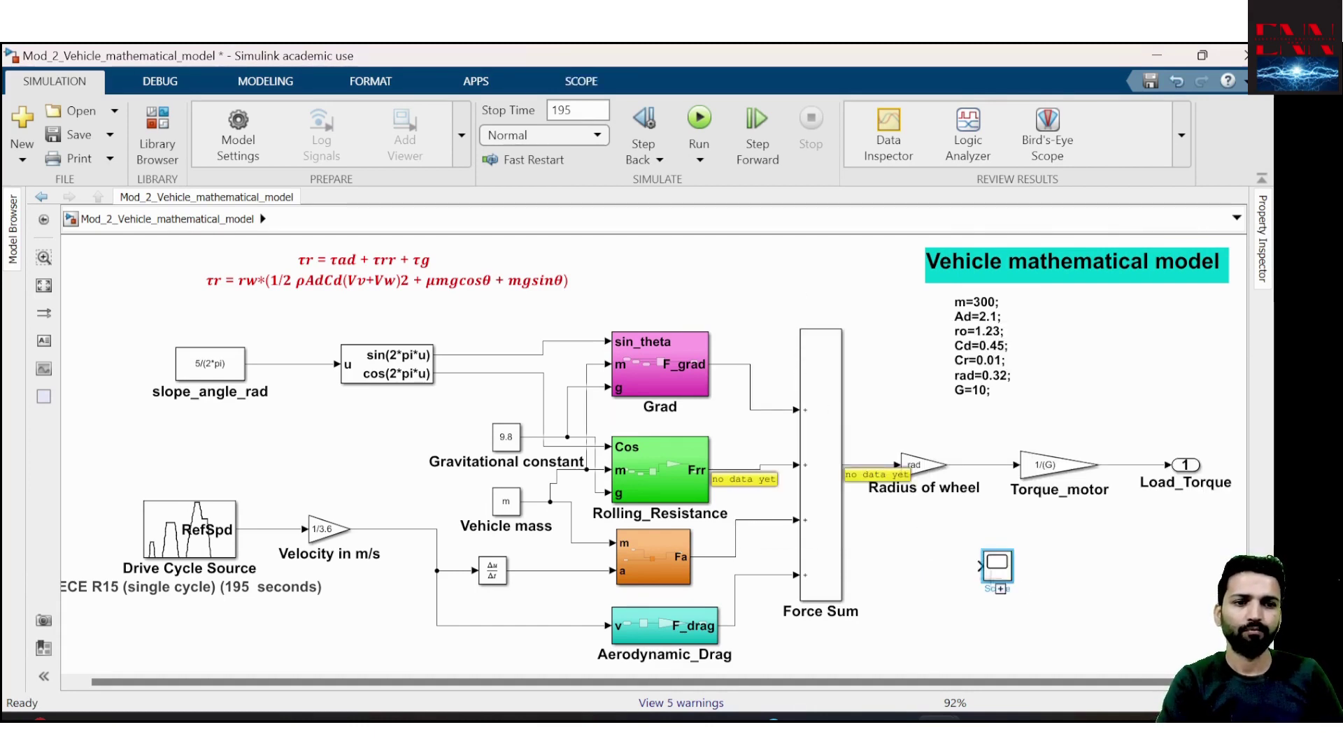
pyautogui.moveTo(999, 581); pyautogui.dragTo(1173, 581)
pyautogui.moveTo(1119, 465)
pyautogui.mouseDown()
pyautogui.moveTo(1146, 565)
pyautogui.moveTo(1070, 591)
pyautogui.moveTo(982, 465)
pyautogui.mouseUp()
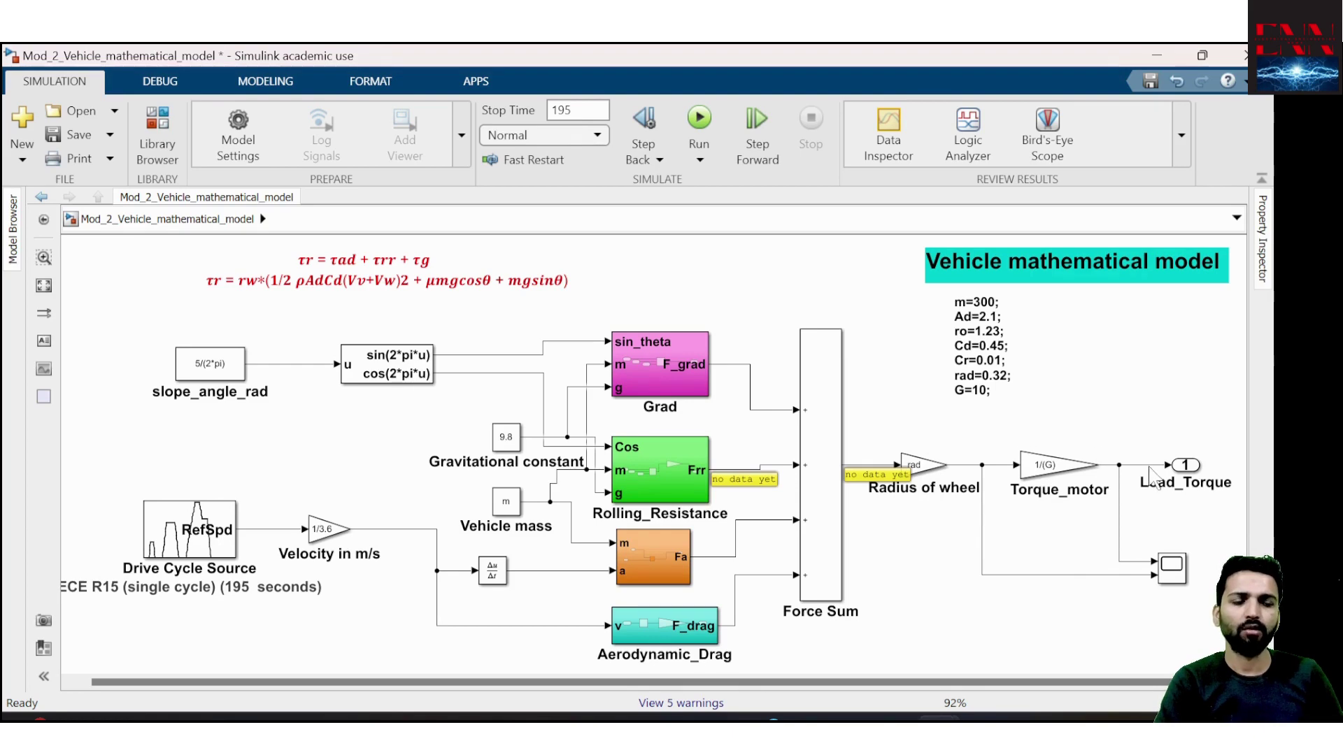
pyautogui.doubleClick(1177, 575)
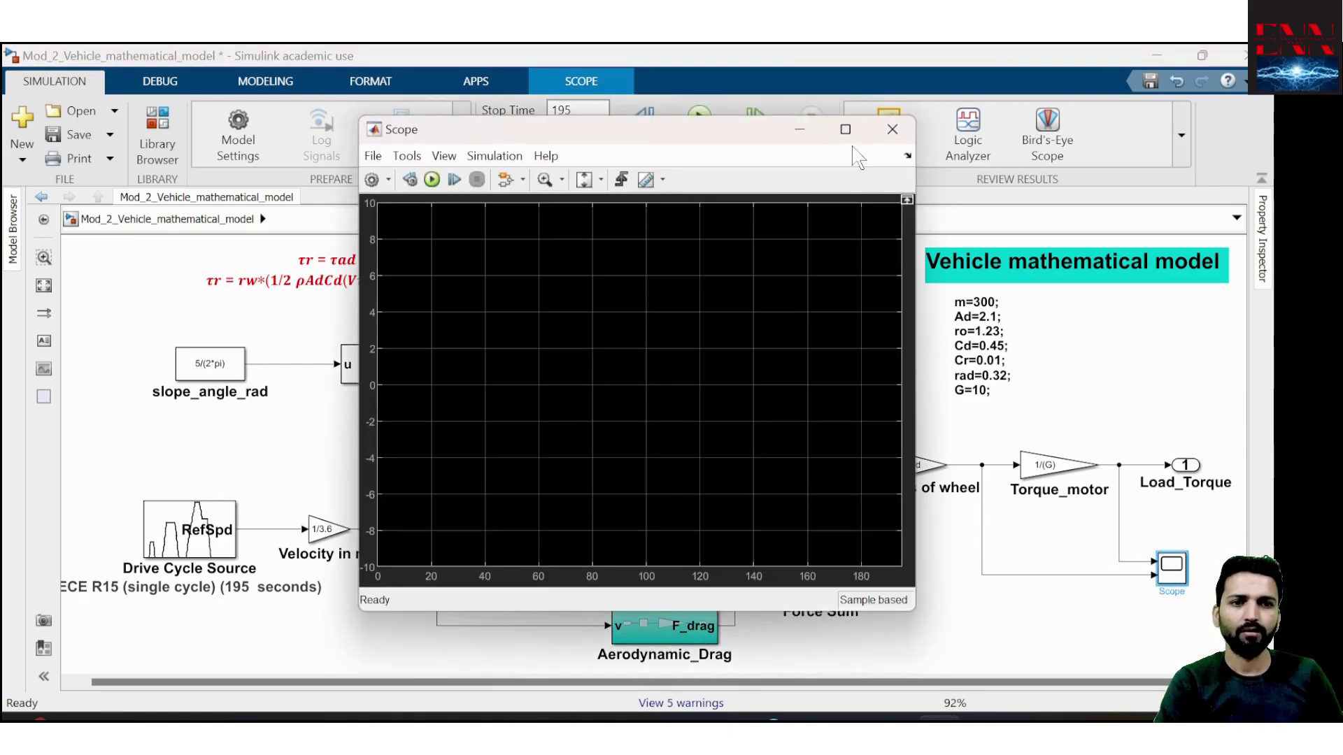
pyautogui.click(845, 130)
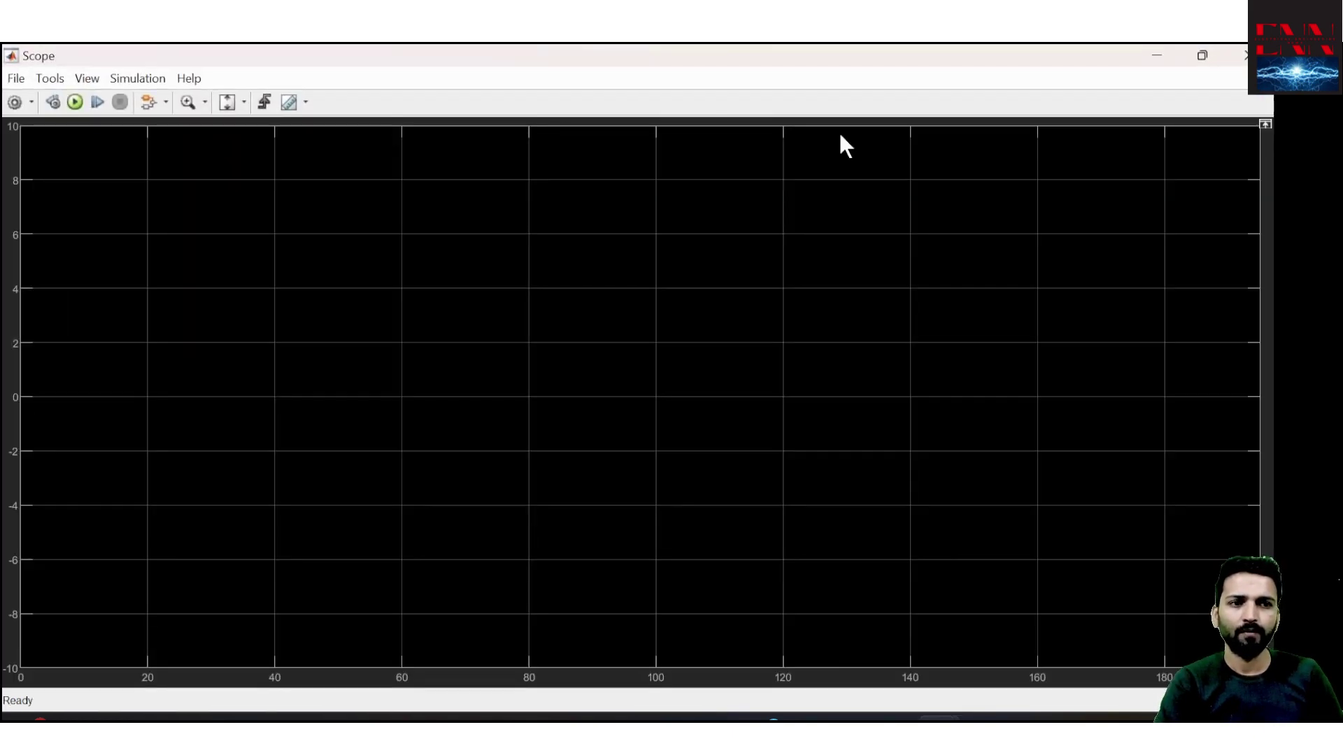
# Run the simulation and review the Scope's settings, keeping it at two inputs
pyautogui.click(75, 102)
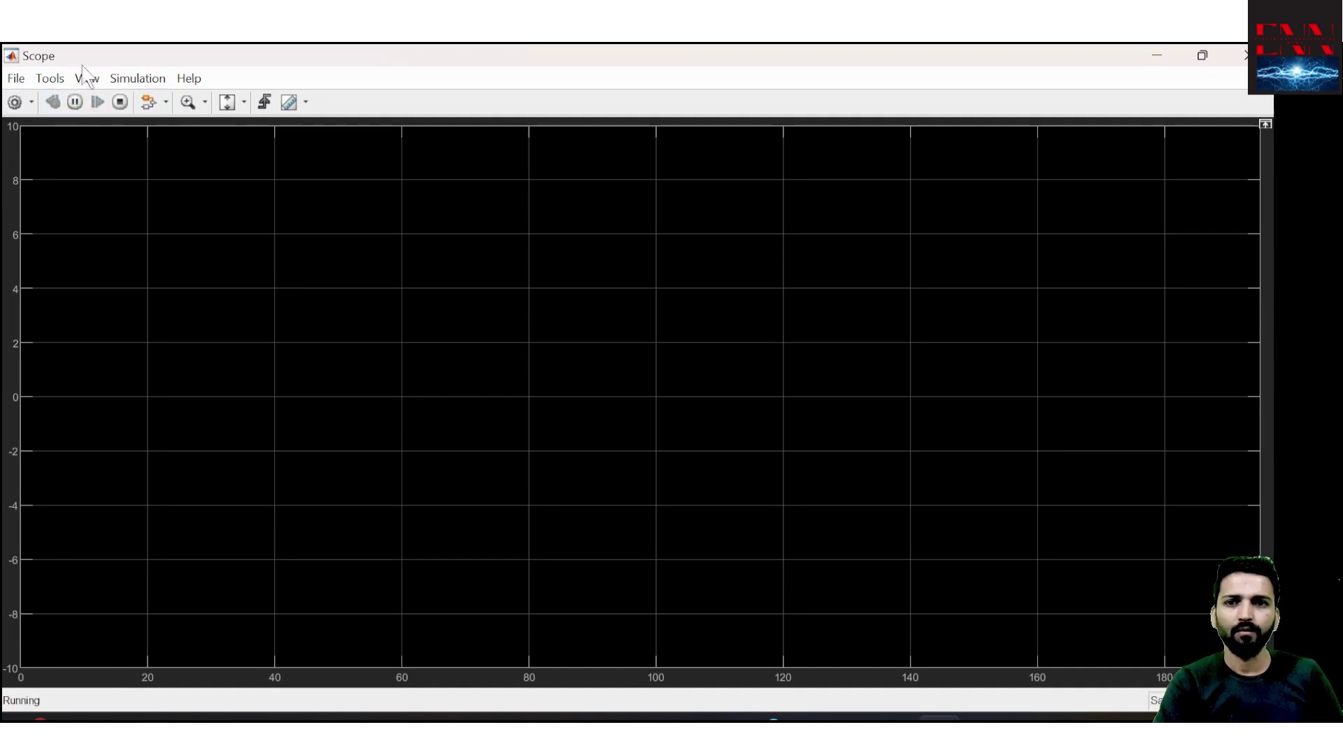
pyautogui.click(16, 78)
pyautogui.click(14, 79)
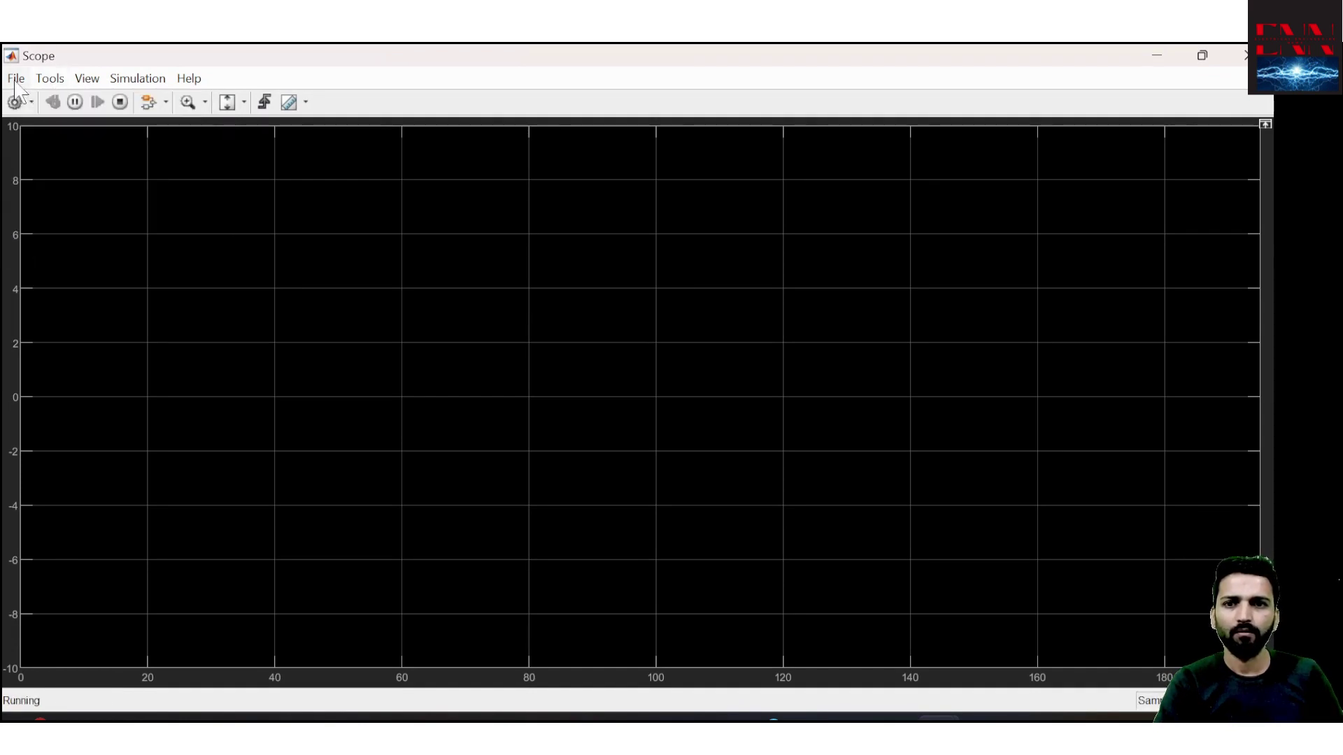
pyautogui.click(15, 80)
pyautogui.moveTo(77, 122)
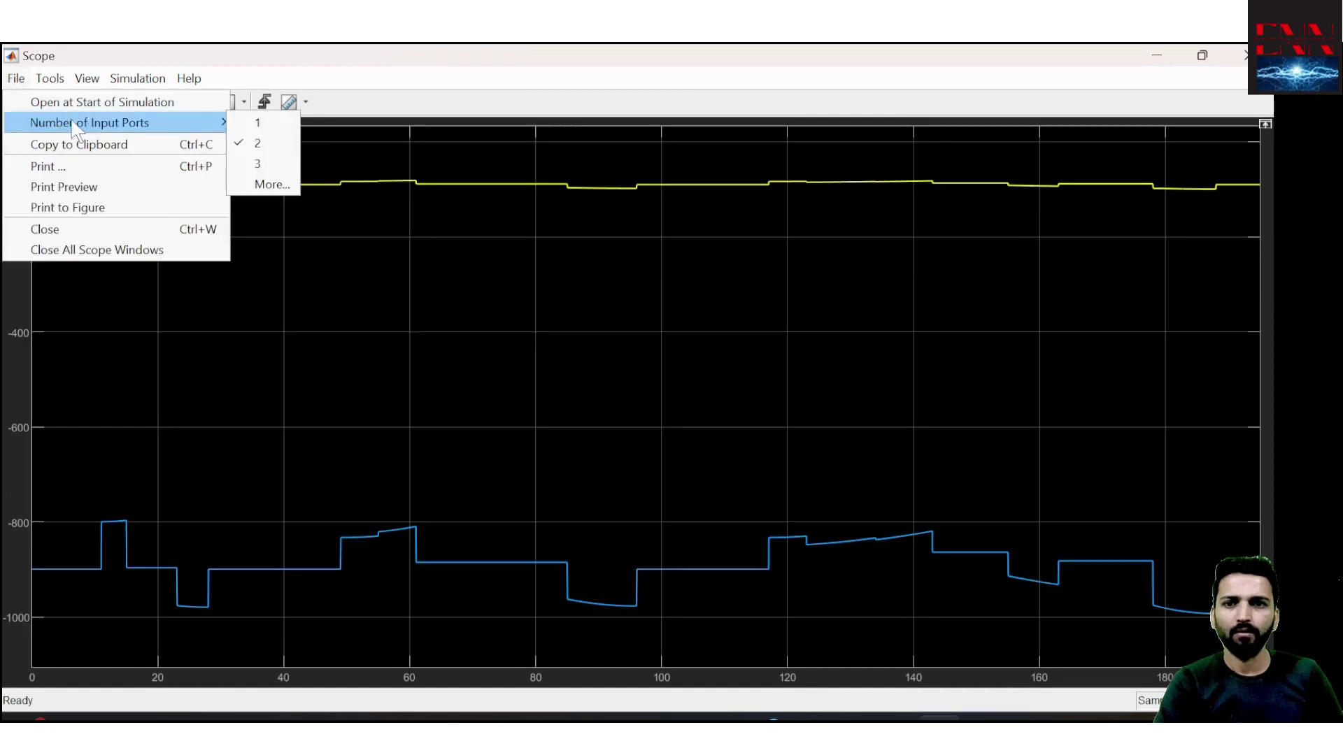
pyautogui.click(254, 145)
pyautogui.click(15, 78)
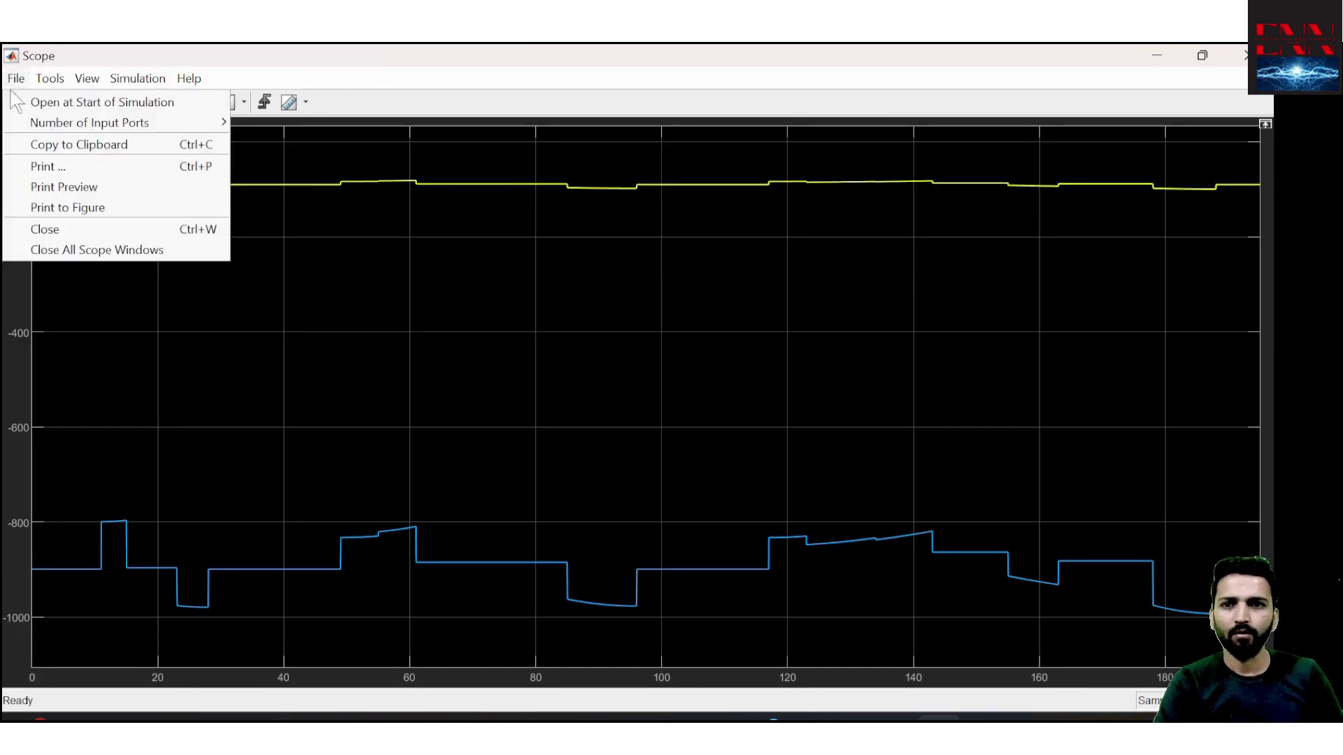
pyautogui.moveTo(225, 129)
pyautogui.press('Escape')
pyautogui.press('Escape')
pyautogui.click(50, 78)
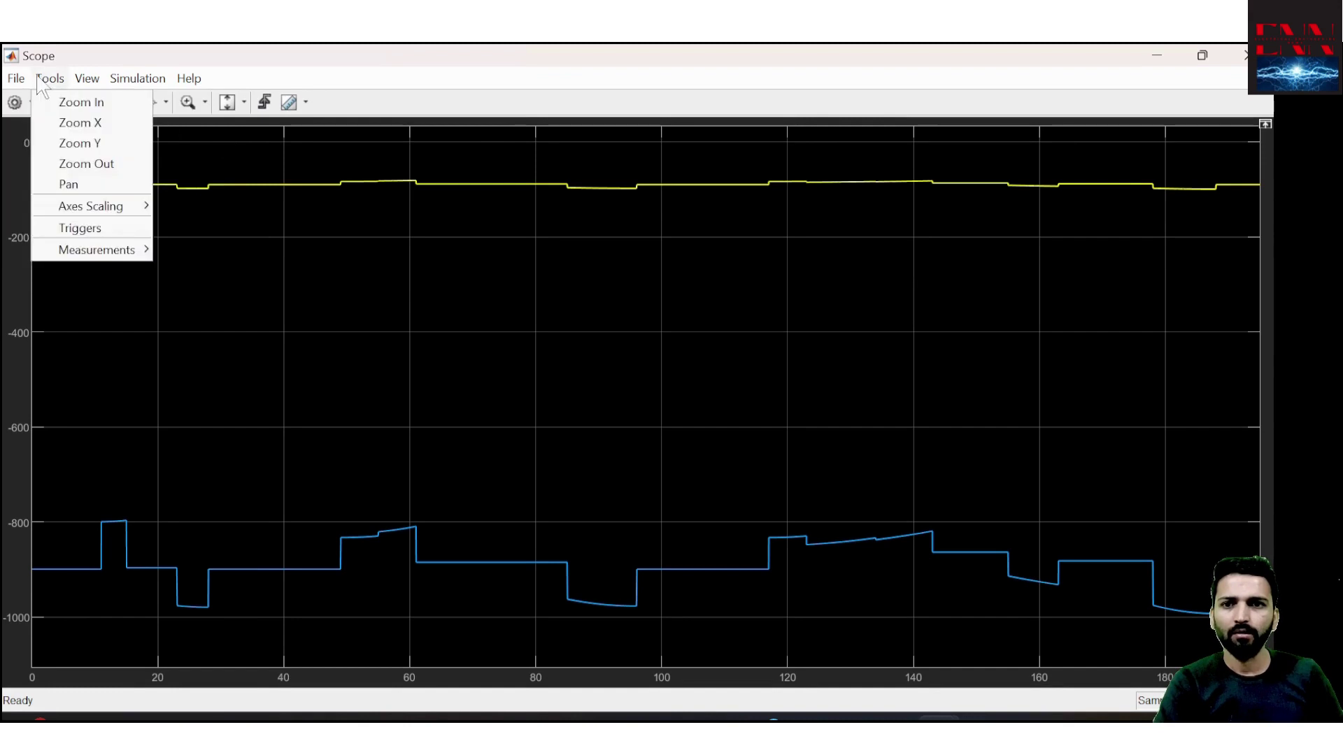
pyautogui.click(50, 79)
pyautogui.click(87, 78)
pyautogui.click(446, 320)
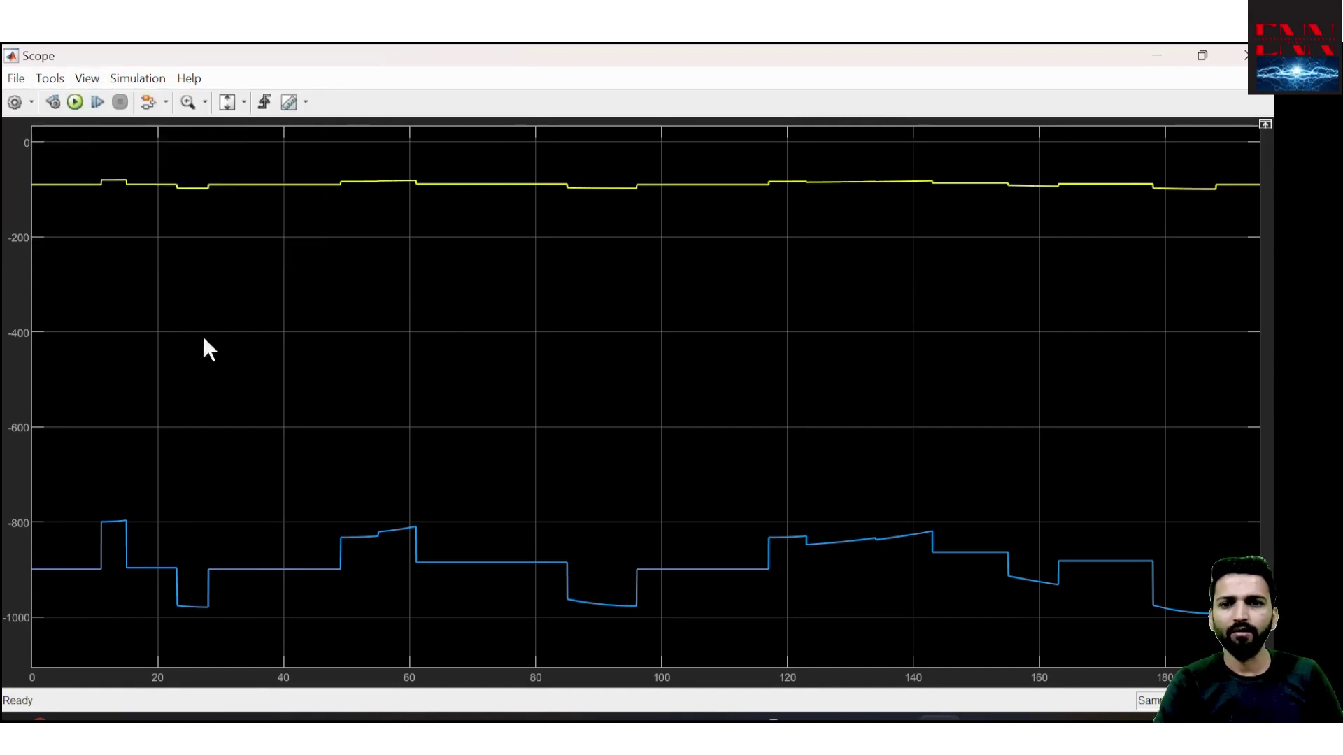
# Lay out the Scope as a 1x2 grid, autoscale X and Y, then minimise it
pyautogui.click(88, 78)
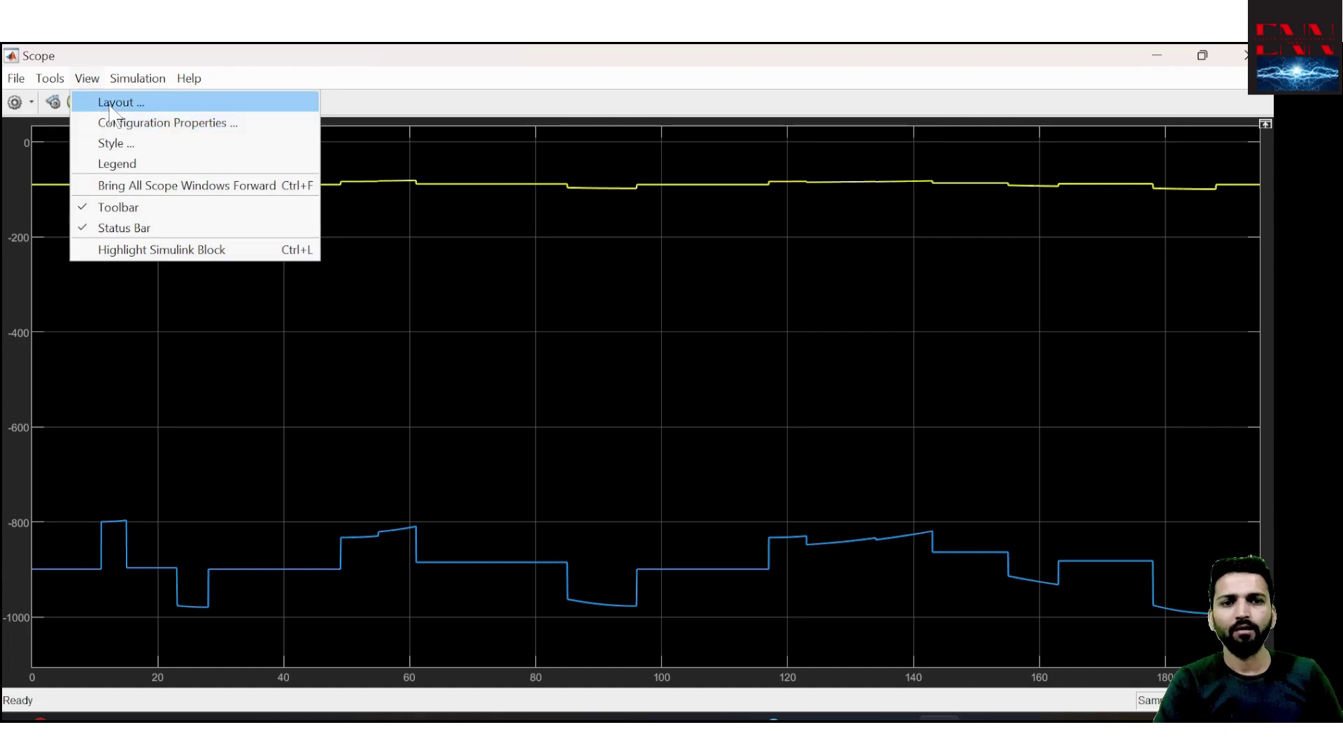
pyautogui.click(87, 78)
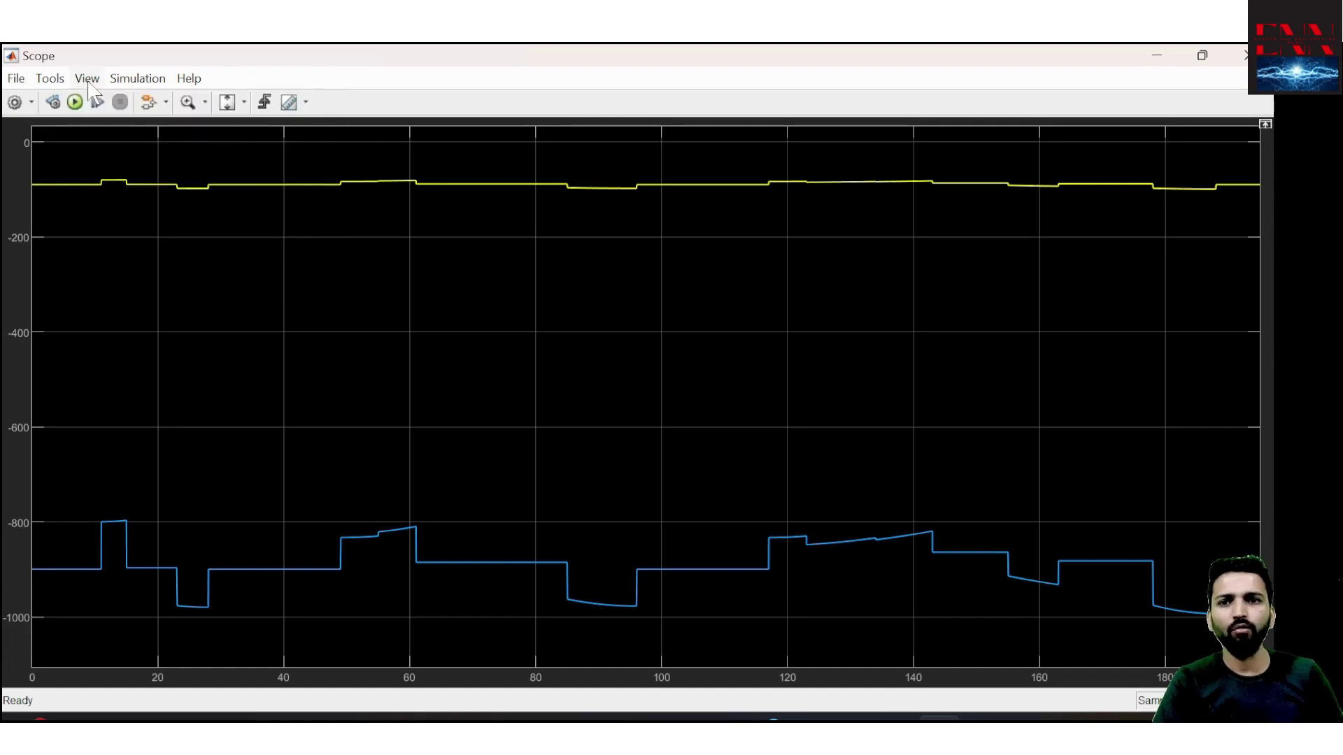
pyautogui.click(88, 78)
pyautogui.click(111, 103)
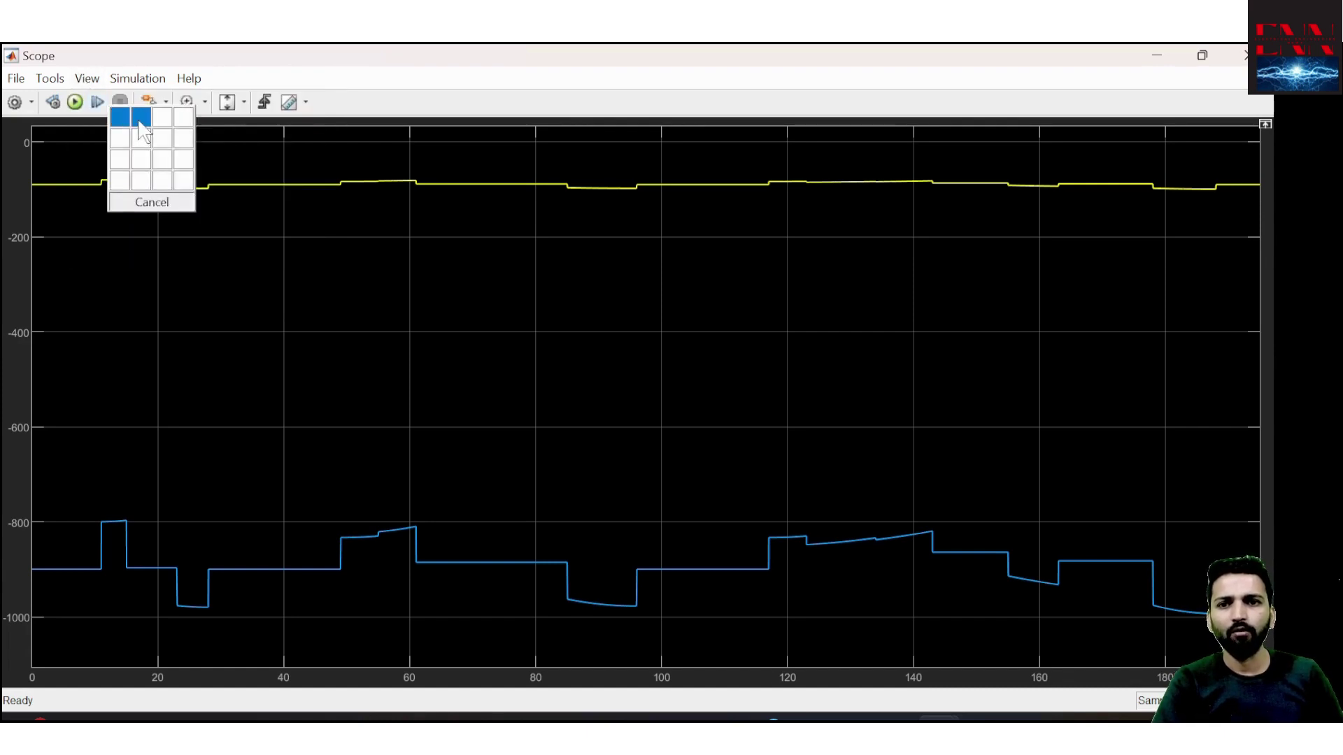
pyautogui.click(137, 119)
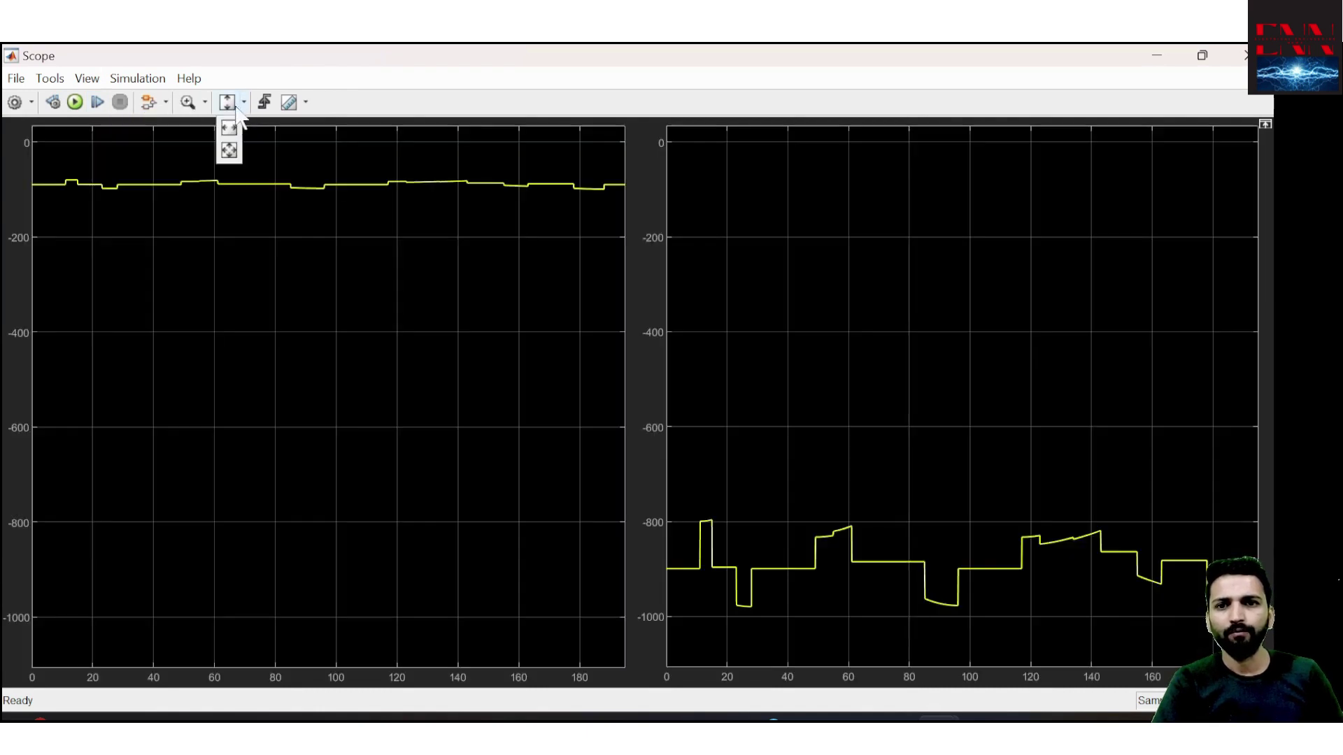
pyautogui.click(242, 103)
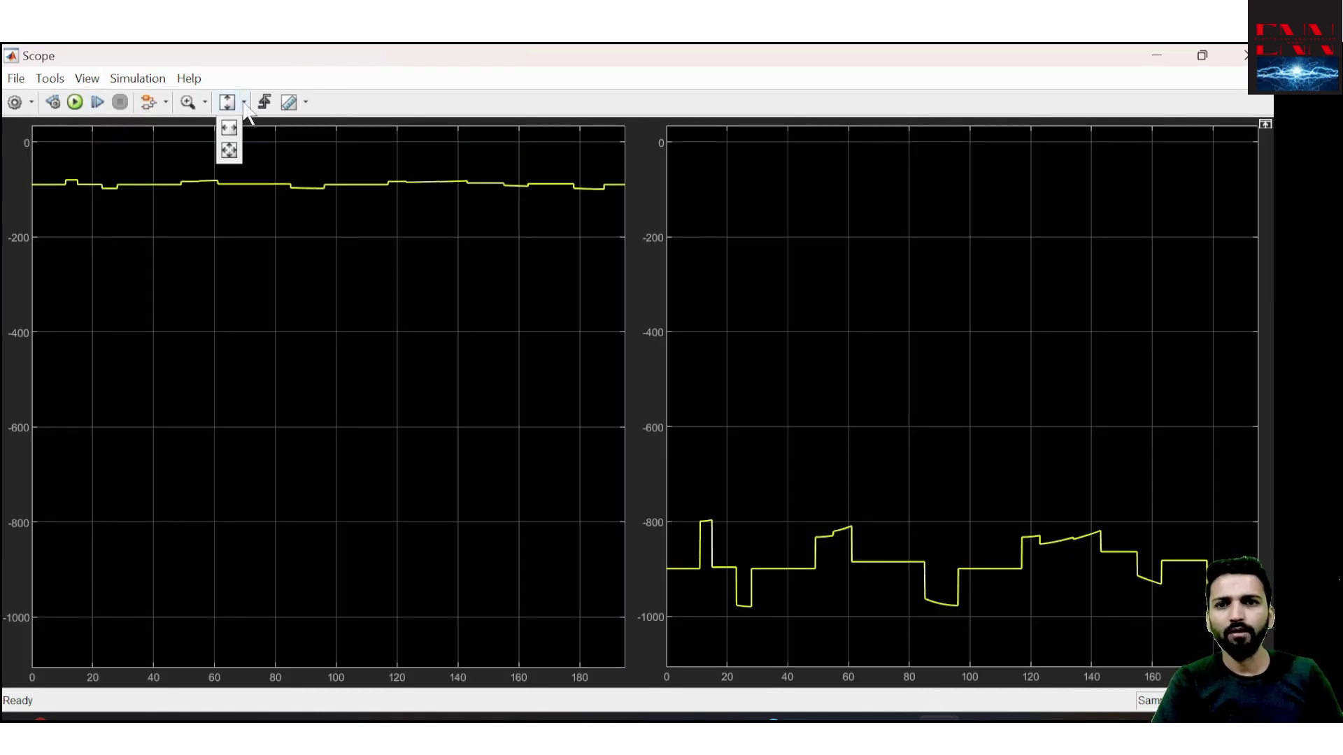
pyautogui.click(229, 150)
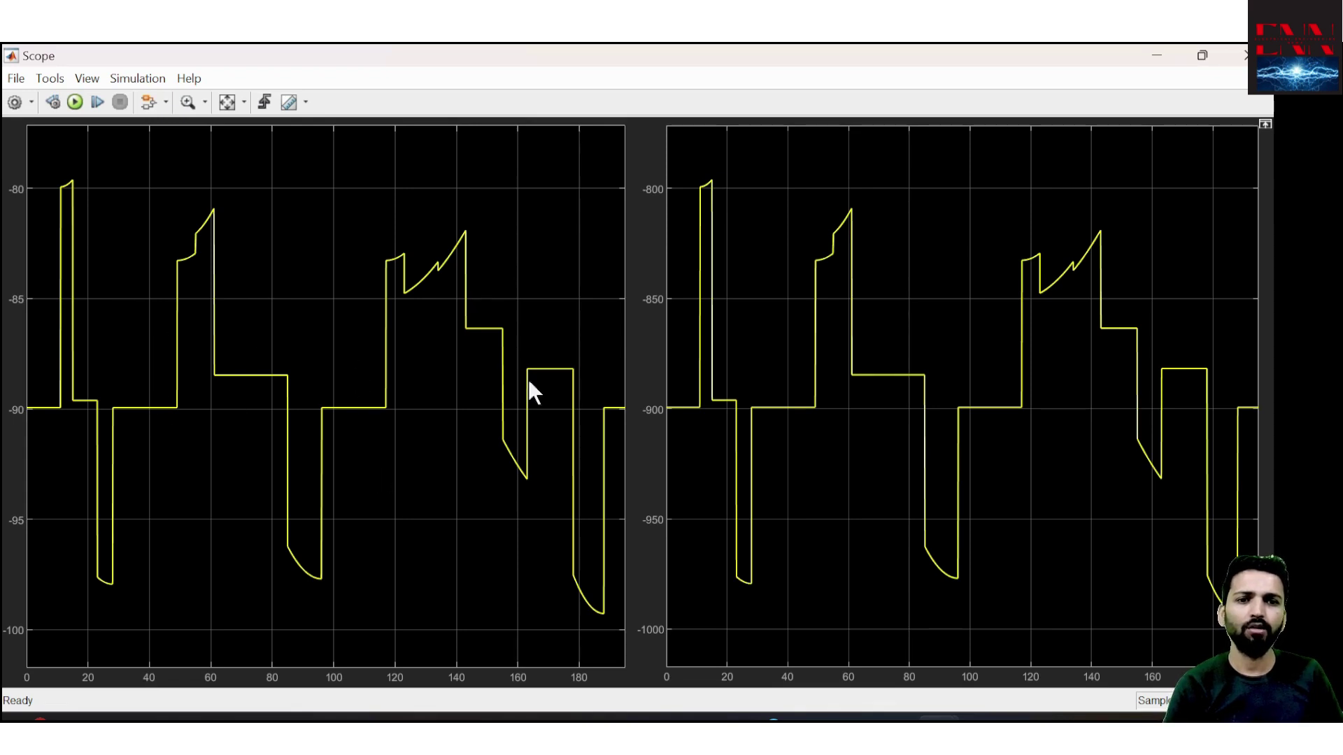
pyautogui.click(1157, 56)
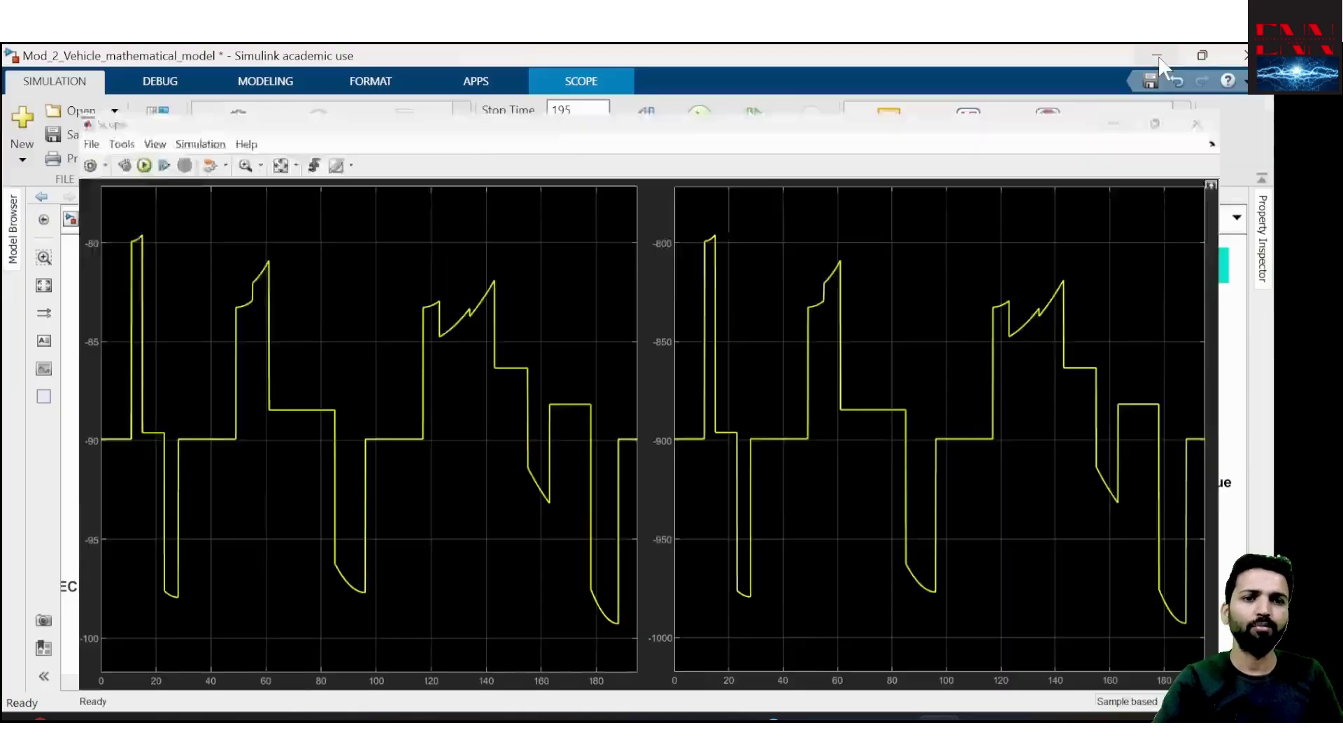
# Enlarge the Scope block, wire the RefSpd signal to its third input, and reopen it
pyautogui.moveTo(1149, 587); pyautogui.dragTo(287, 473)
pyautogui.scroll(-1, 839, 622)
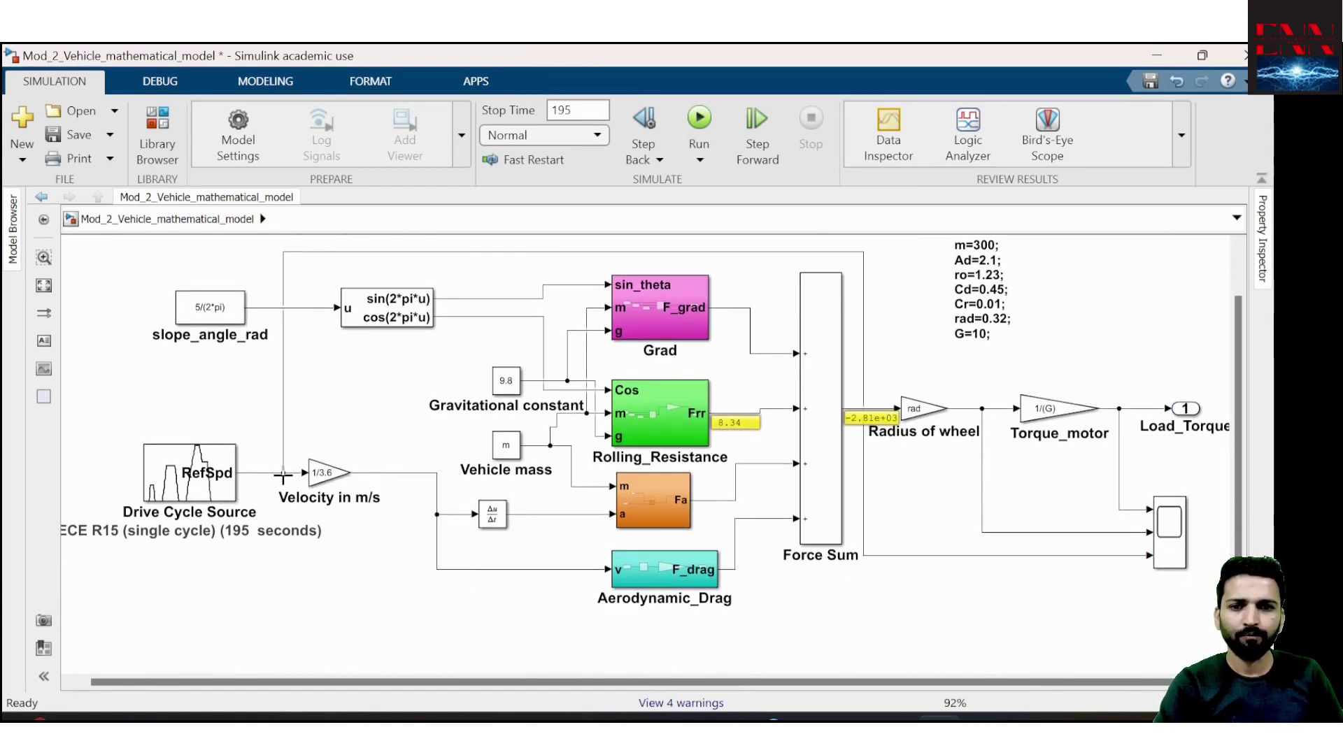
pyautogui.moveTo(498, 253); pyautogui.dragTo(495, 622)
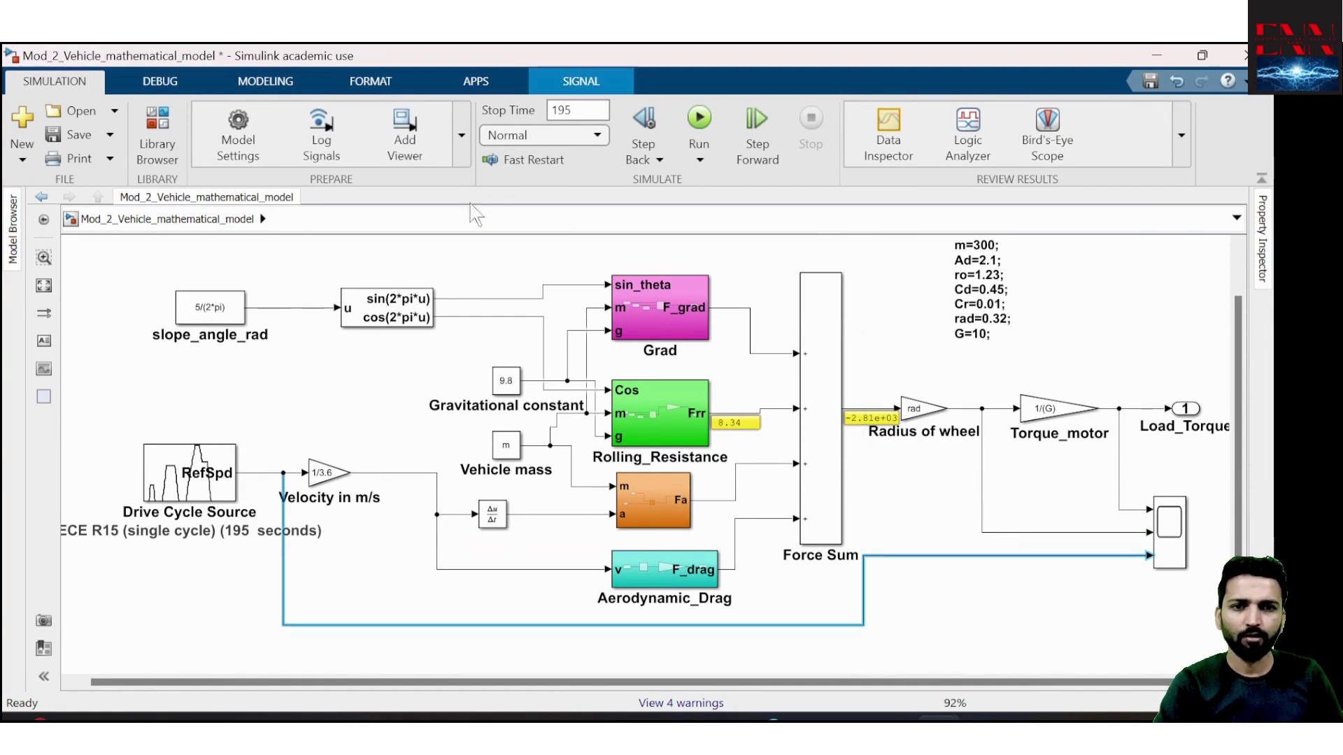
pyautogui.doubleClick(1177, 556)
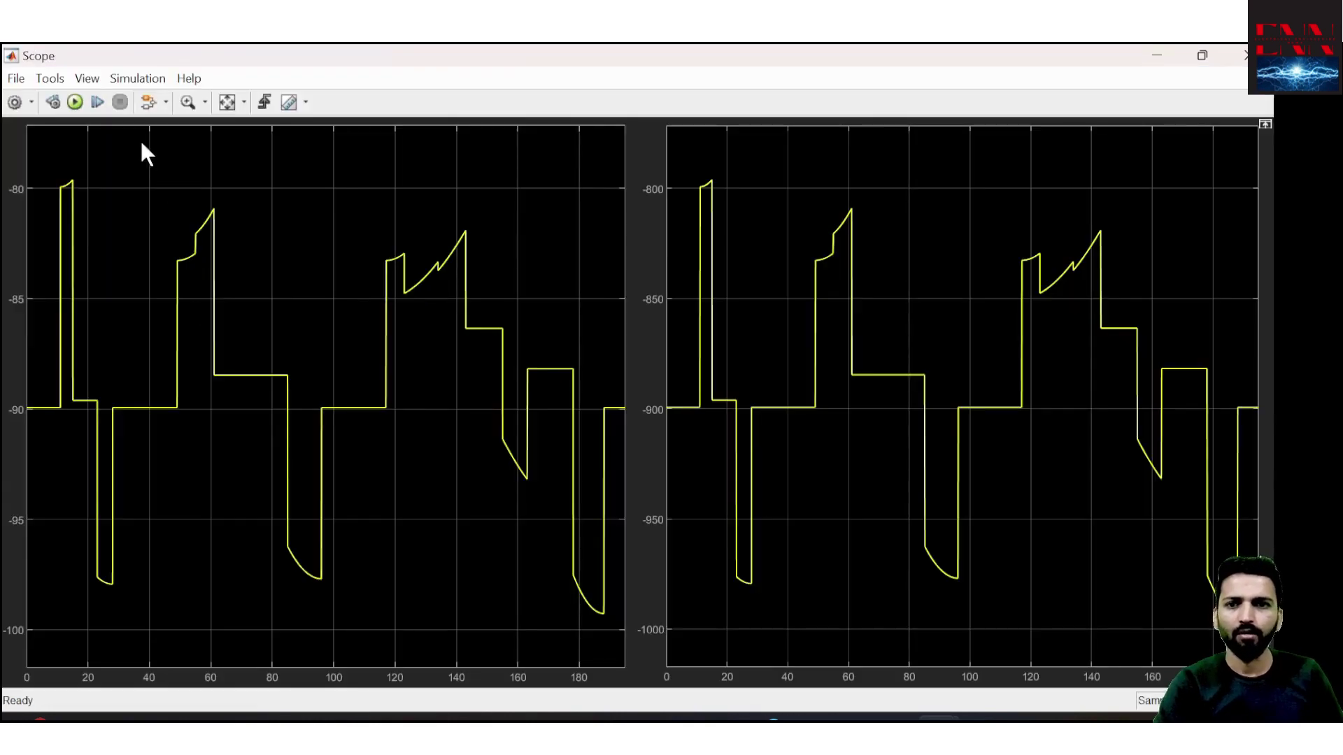
# Switch the Scope to a 1x3 layout, rerun the simulation, and close the window
pyautogui.click(86, 77)
pyautogui.click(100, 105)
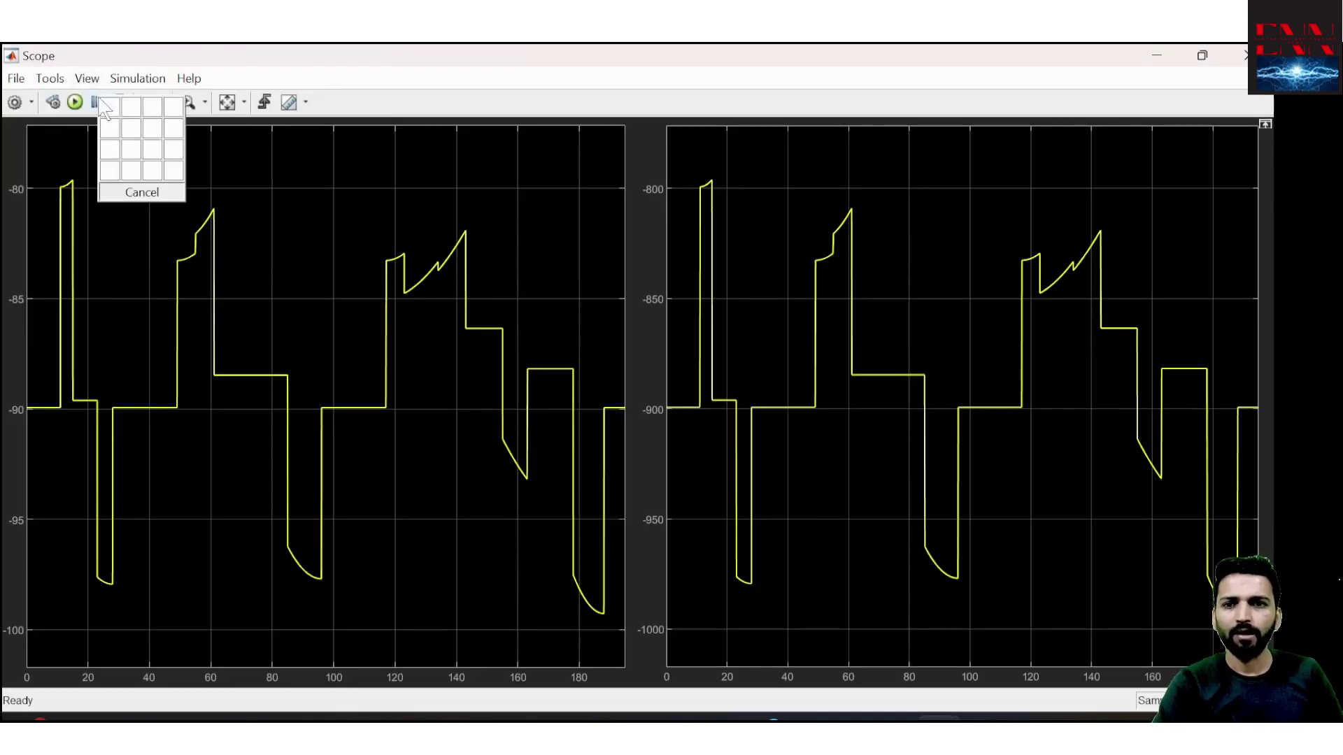
pyautogui.click(153, 112)
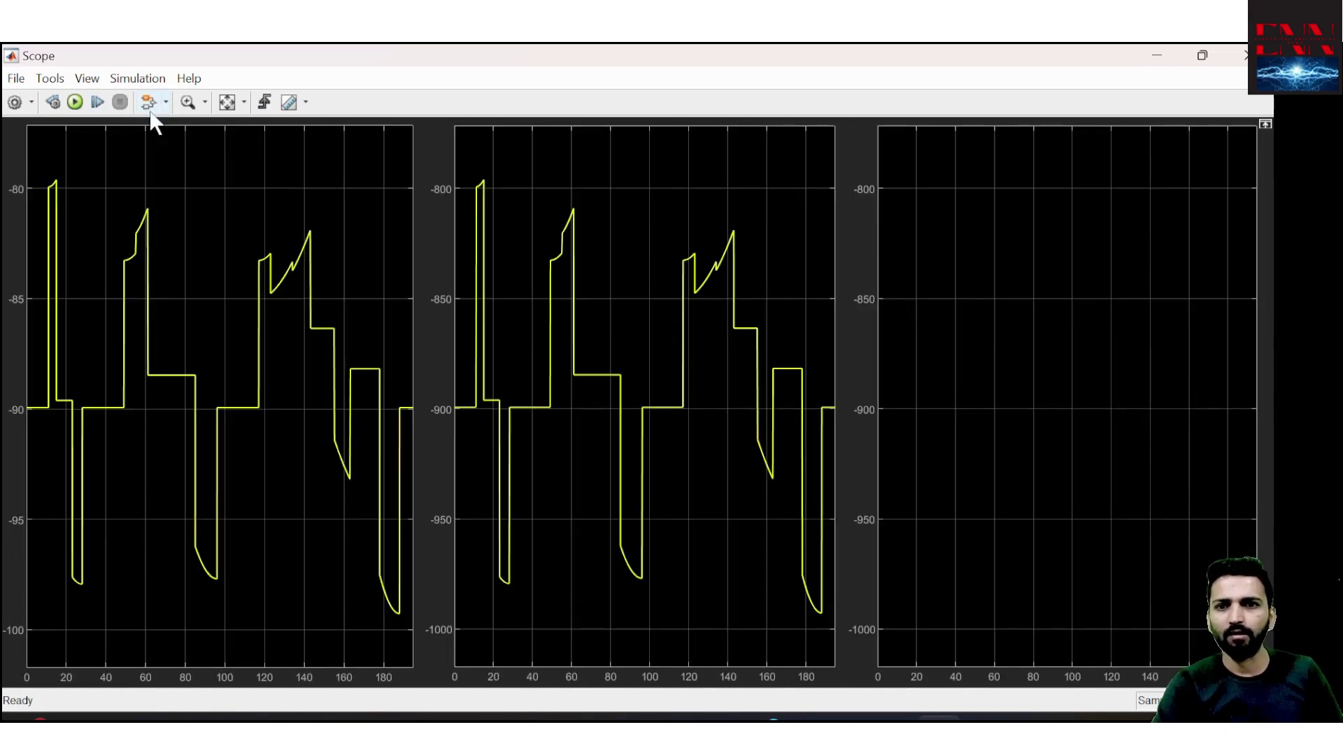
pyautogui.click(75, 102)
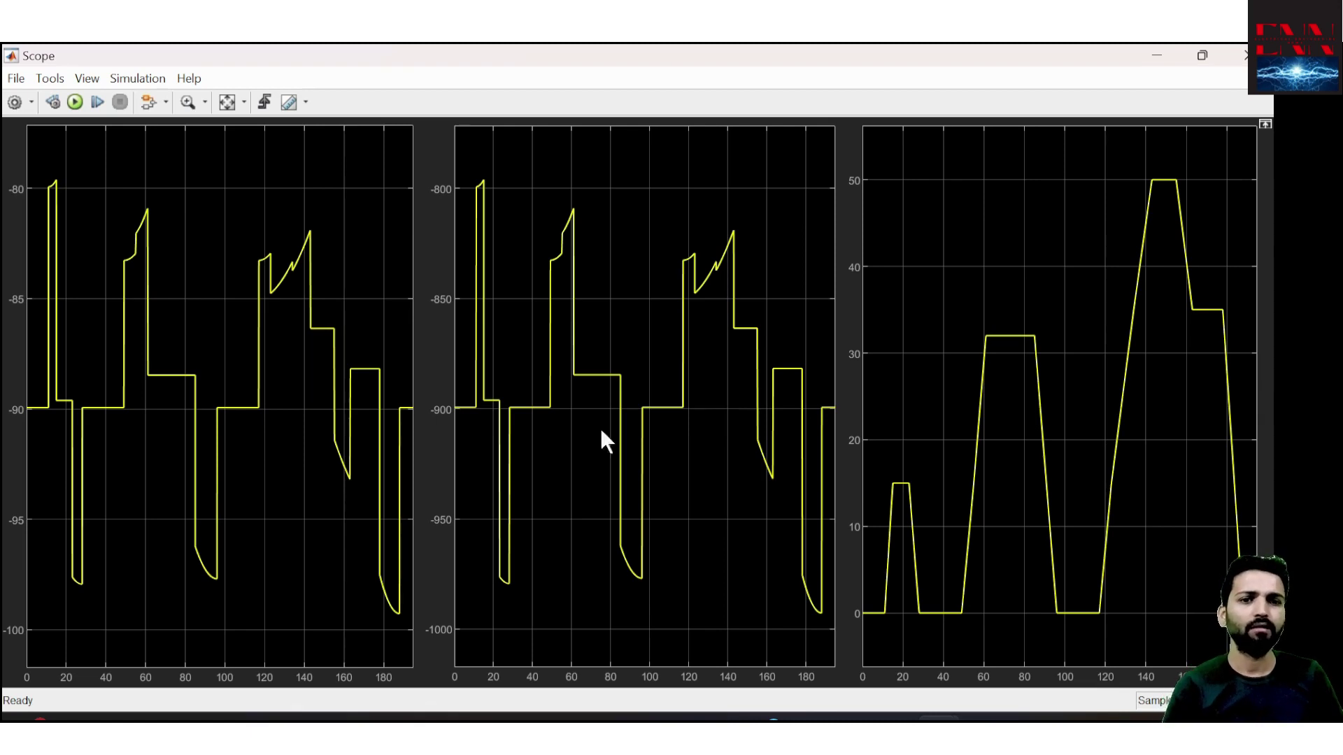
pyautogui.click(1237, 55)
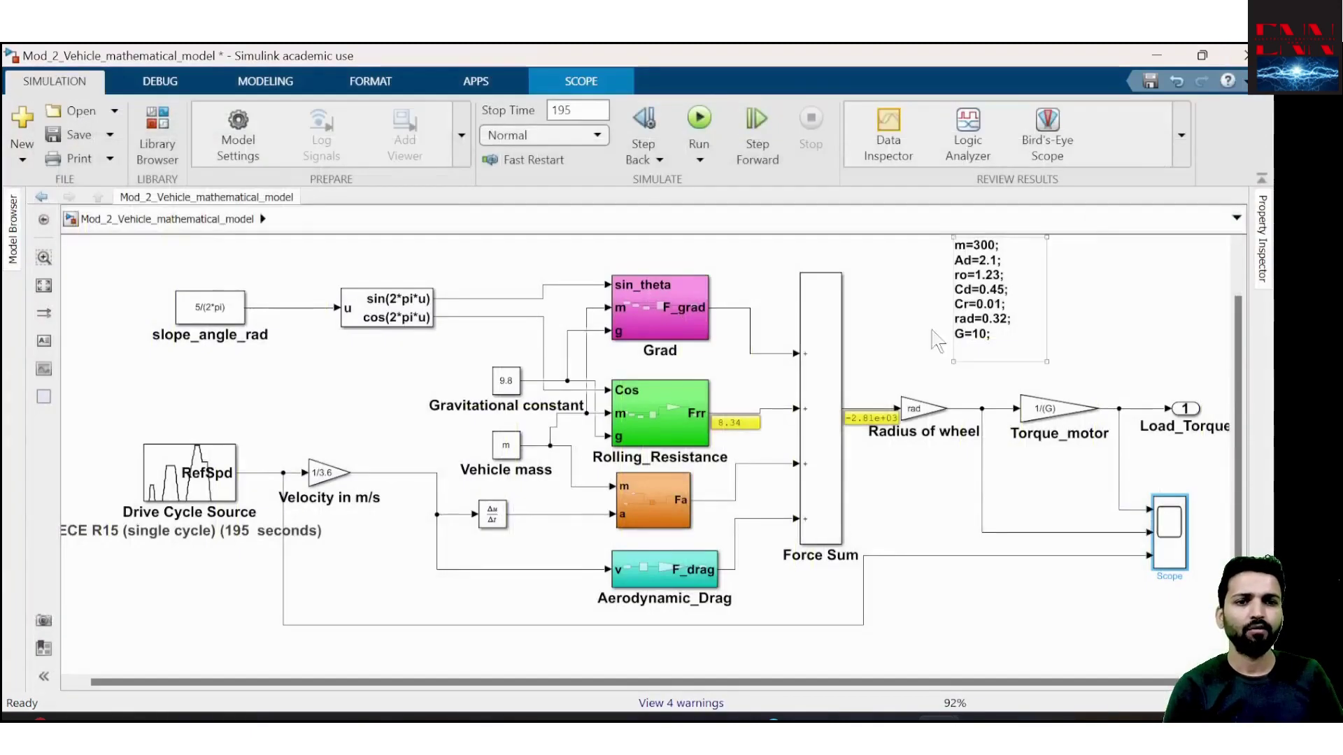
# Fit the entire vehicle model, with torque equations and parameter note, to the window
pyautogui.hotkey('ctrl', 'a')
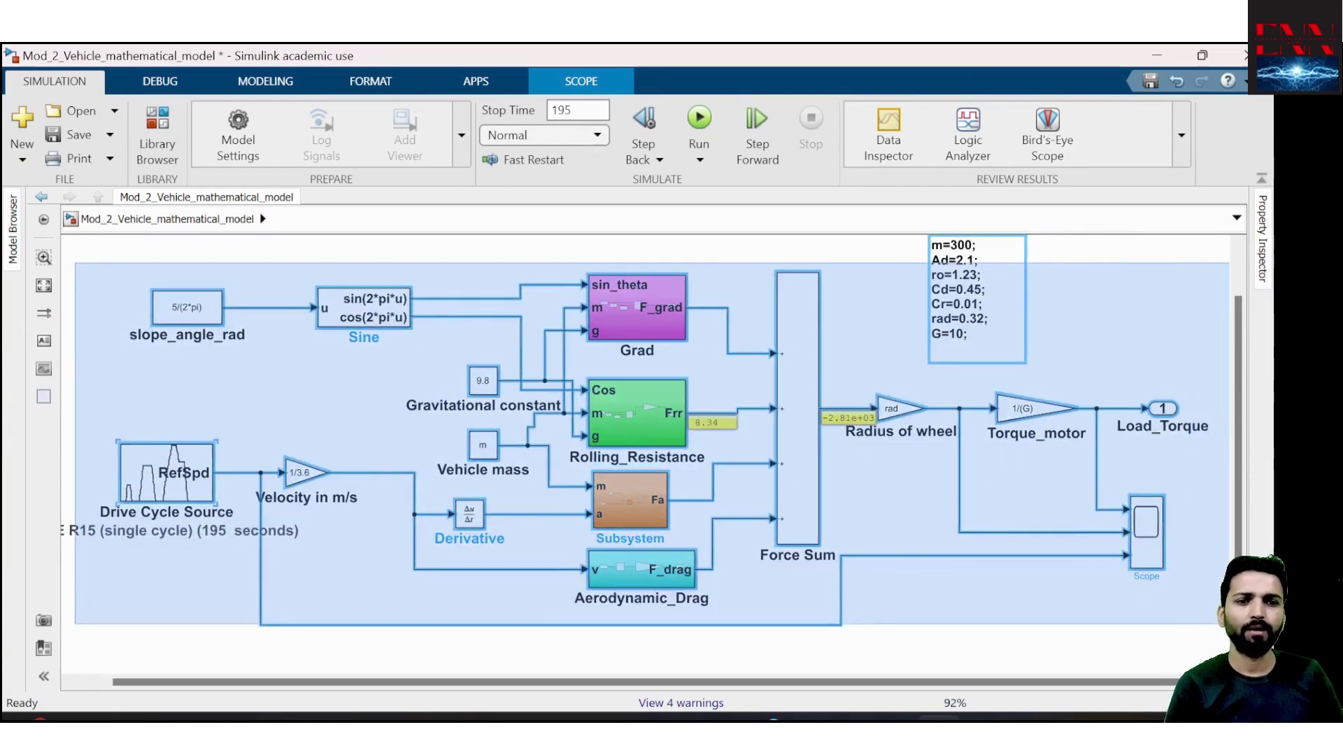
pyautogui.press('space')
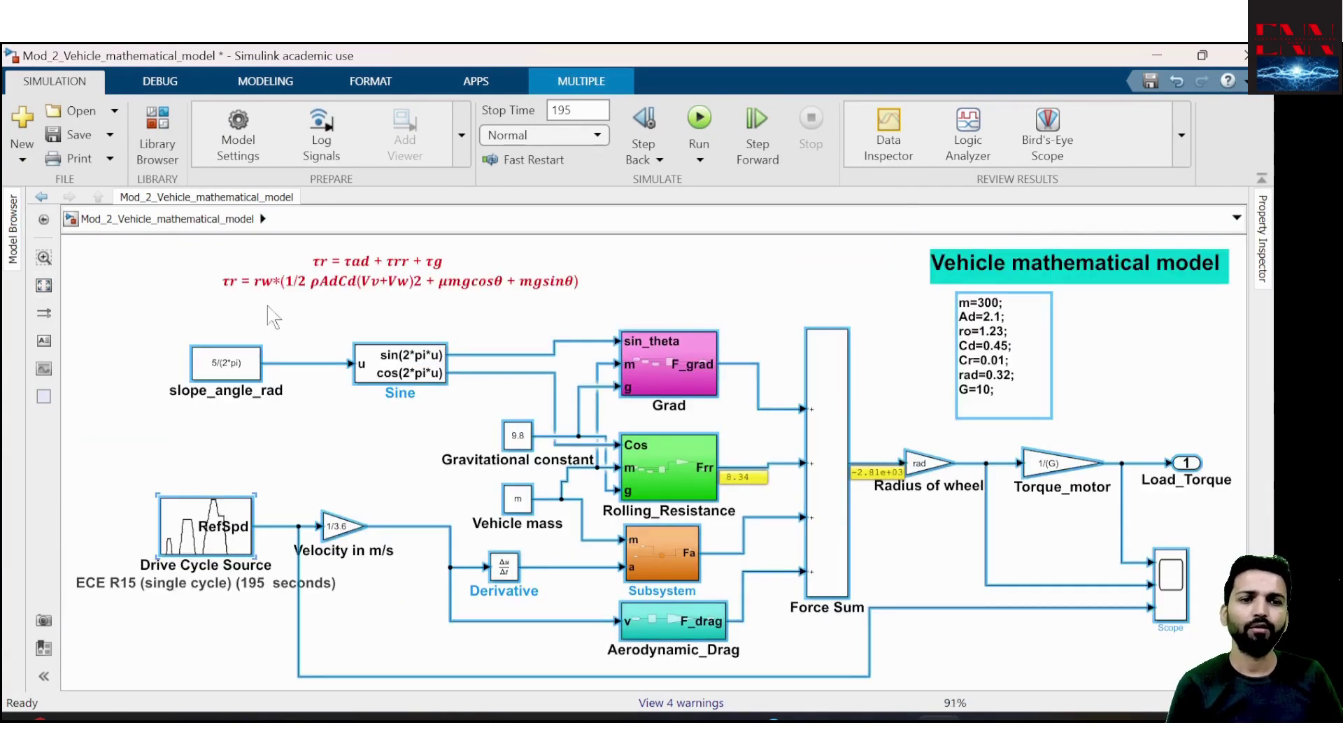
pyautogui.click(811, 278)
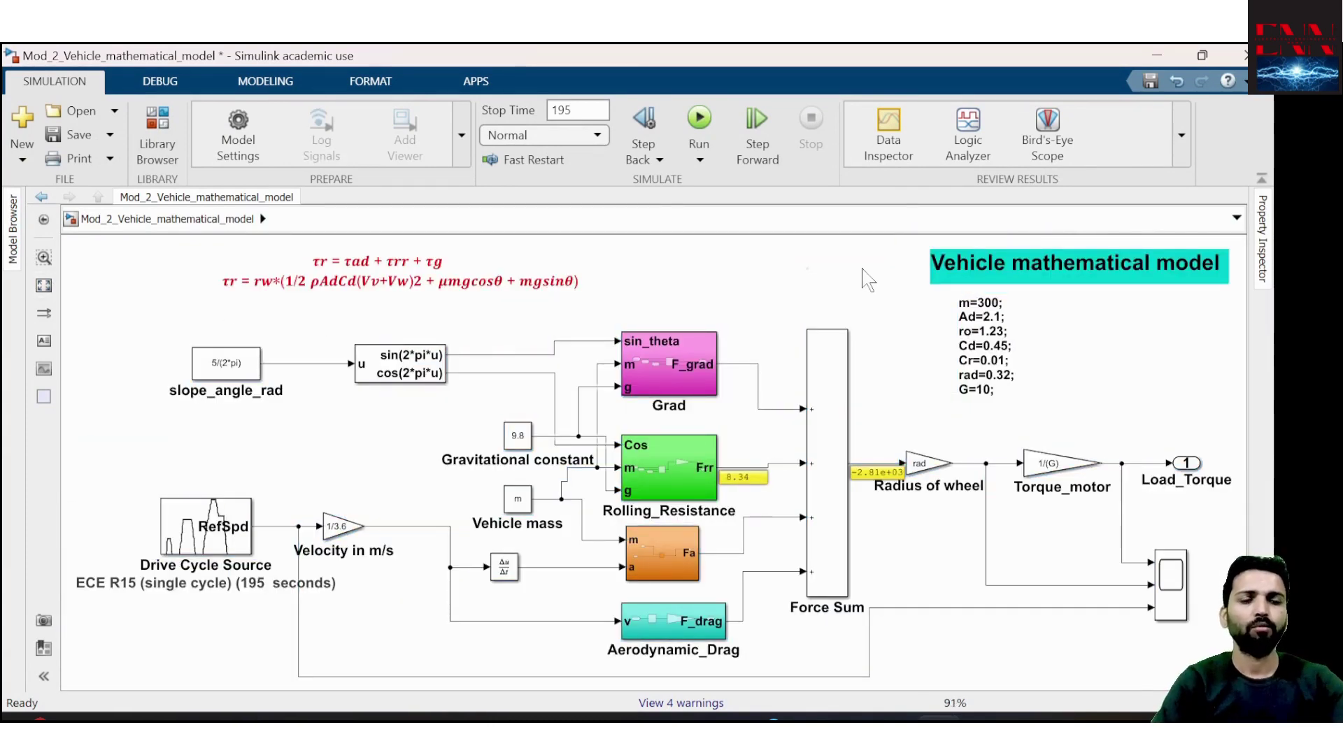